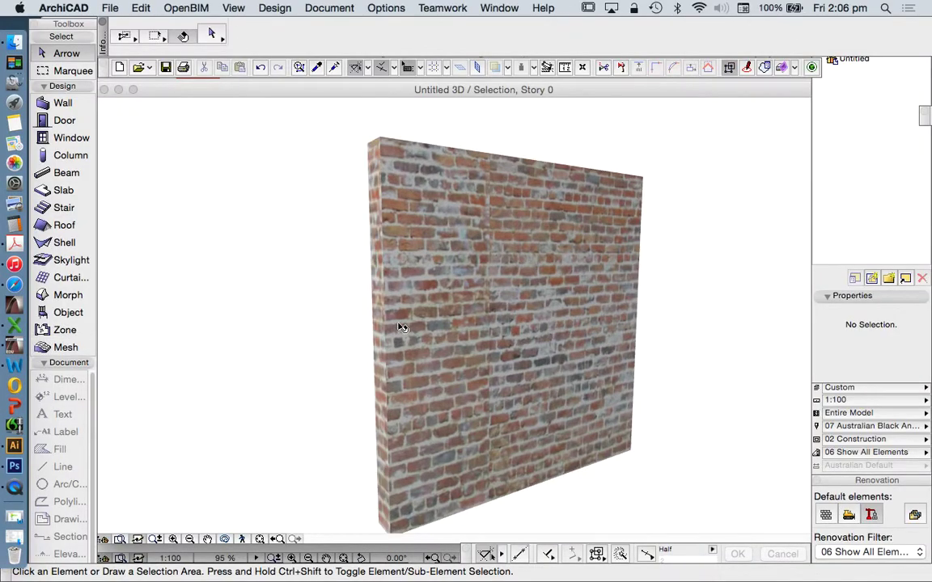
- Open the element's surface material settings and show the surface for the Internal Engine
mouse_move(402, 328)
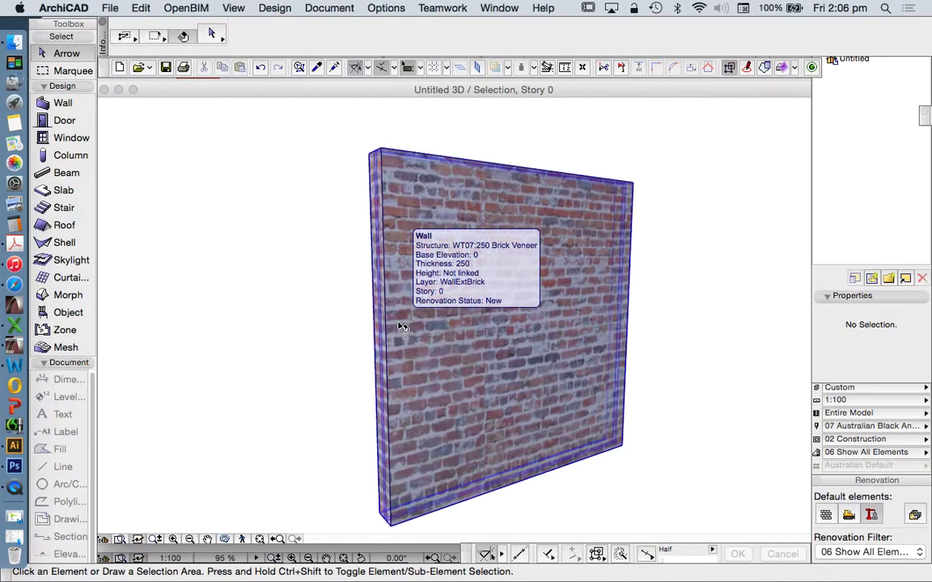
scroll(609, 327, down, 3)
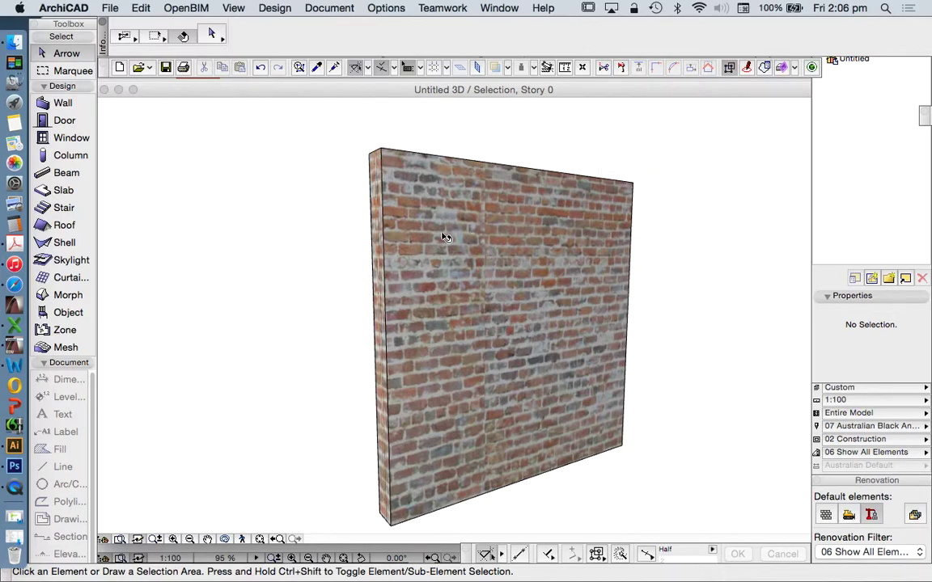
click(387, 8)
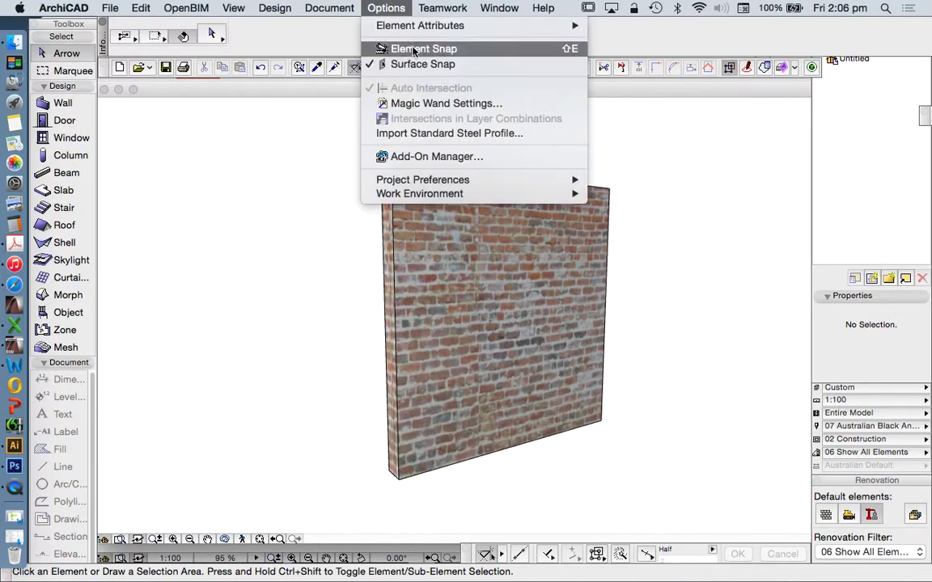
mouse_move(405, 31)
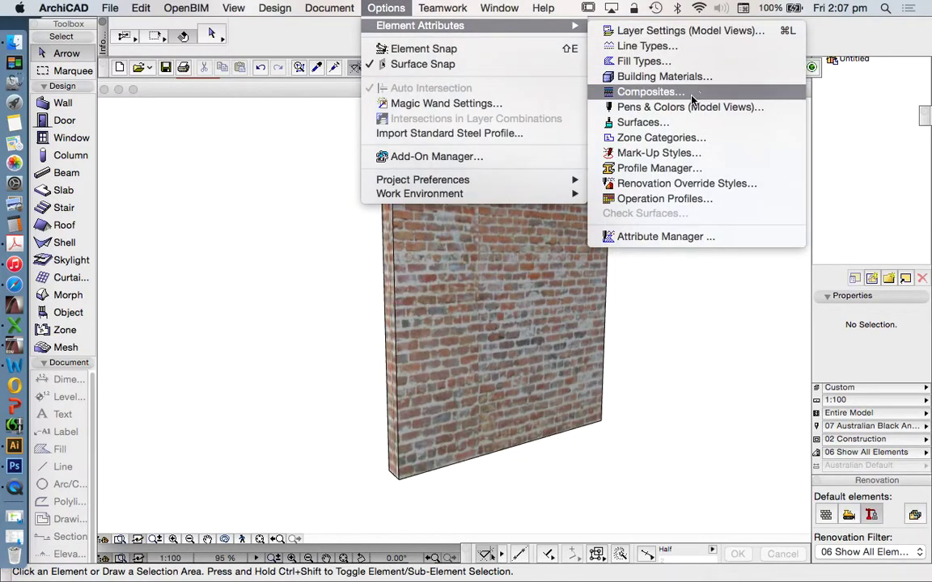
click(647, 122)
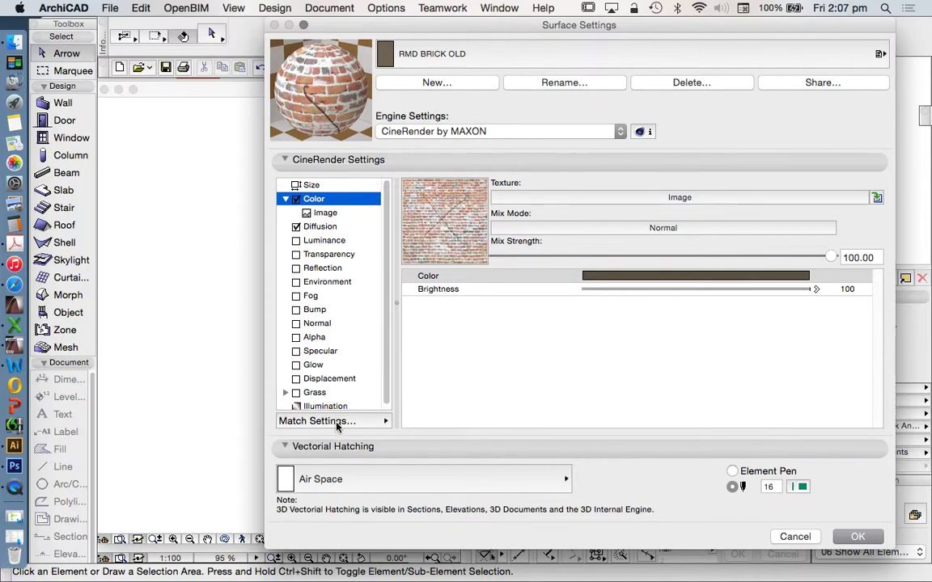
click(395, 130)
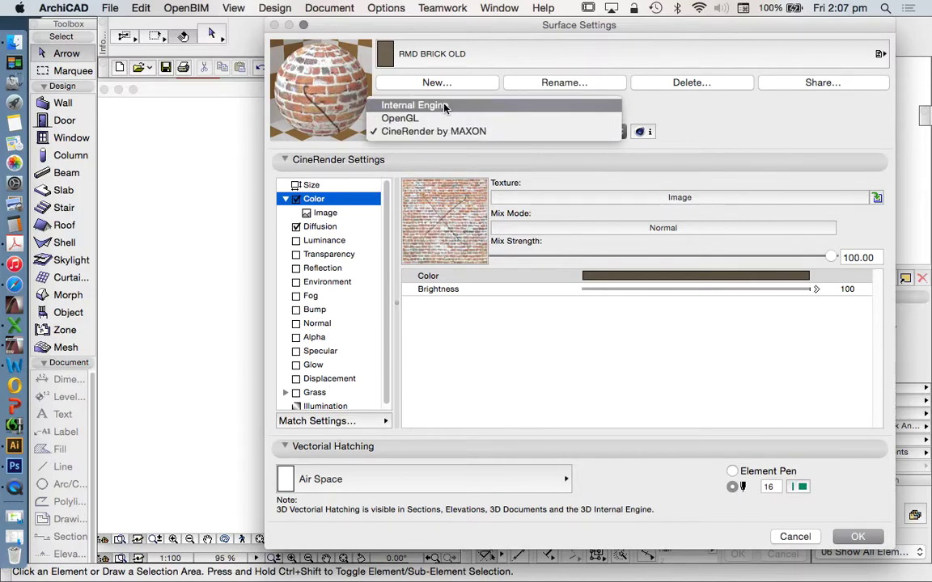
click(444, 108)
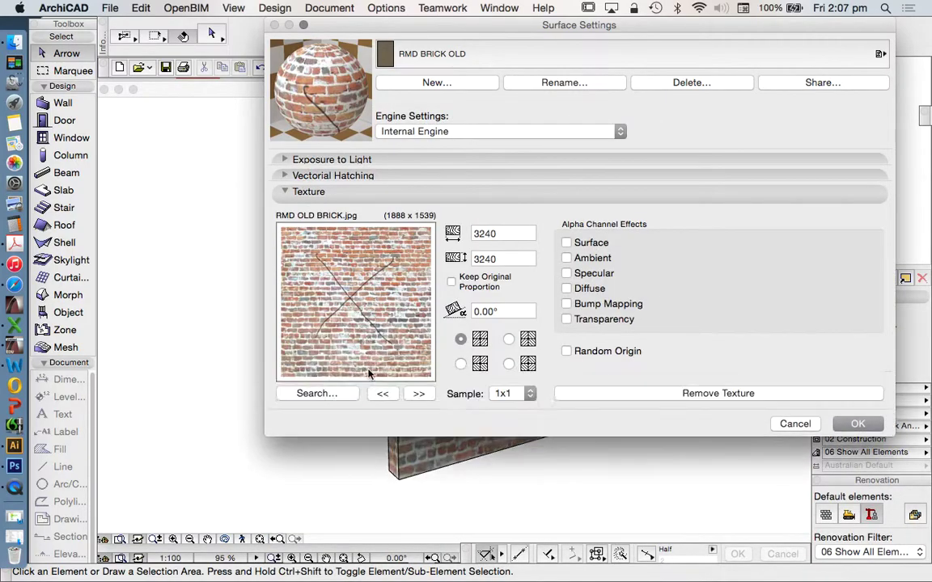
- Browse the texture library without choosing, close the surface settings, and return to Safari's black brick results
click(338, 394)
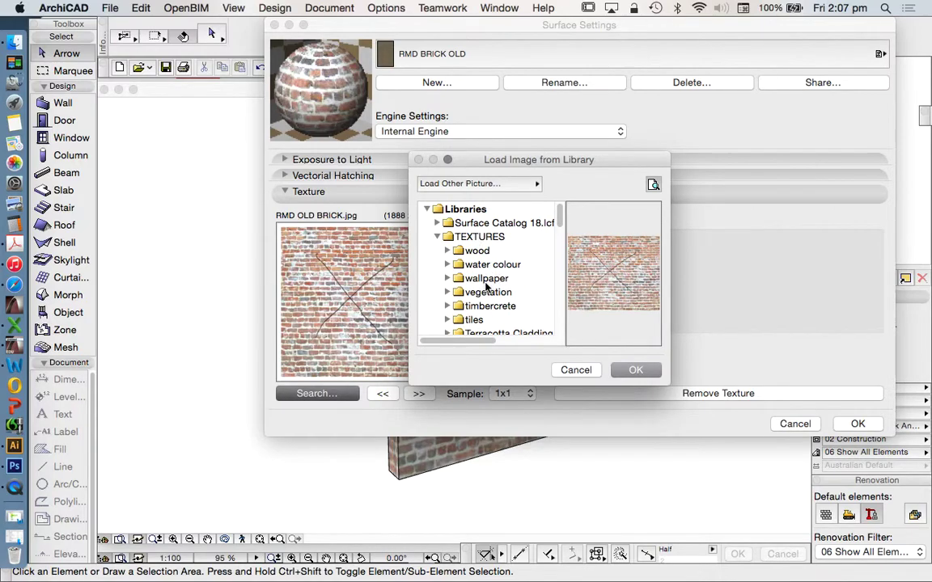
click(576, 371)
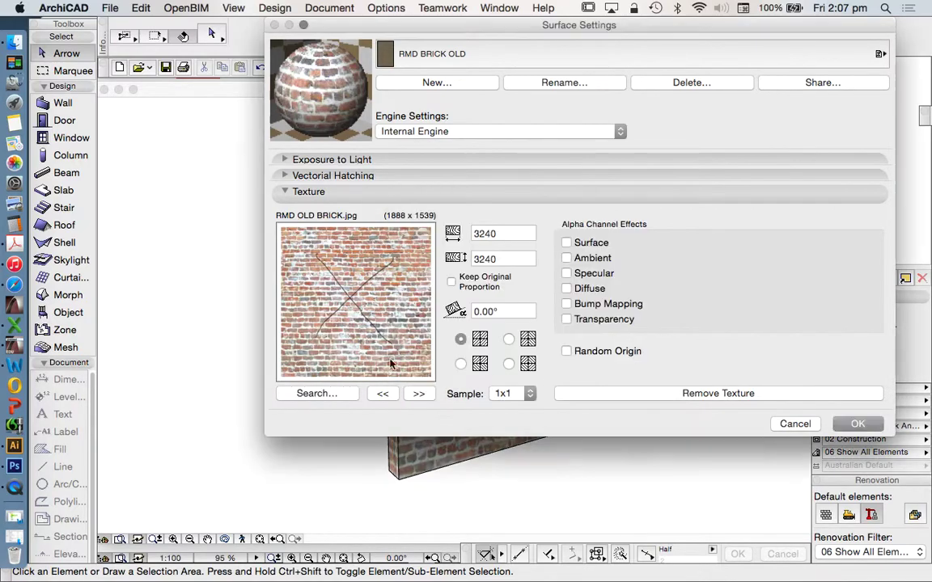
click(795, 424)
click(14, 279)
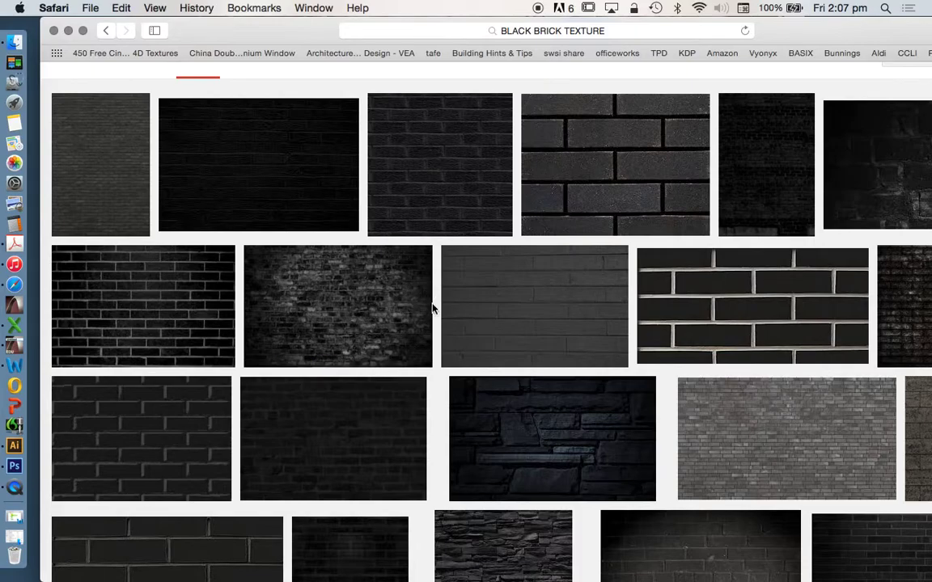
- Preview the hdinspiration dark brick result and open its 'Dark Wall Texture' source page
click(361, 302)
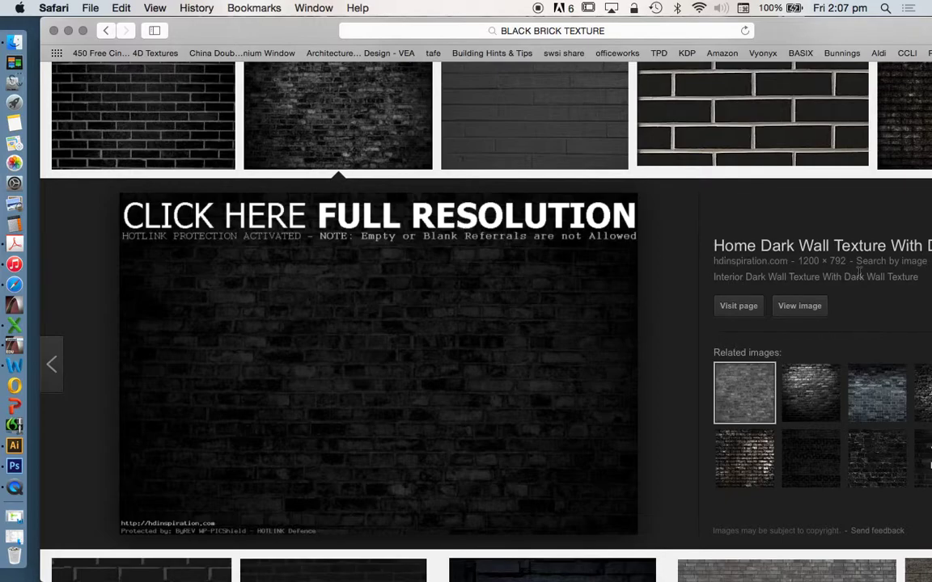
click(812, 314)
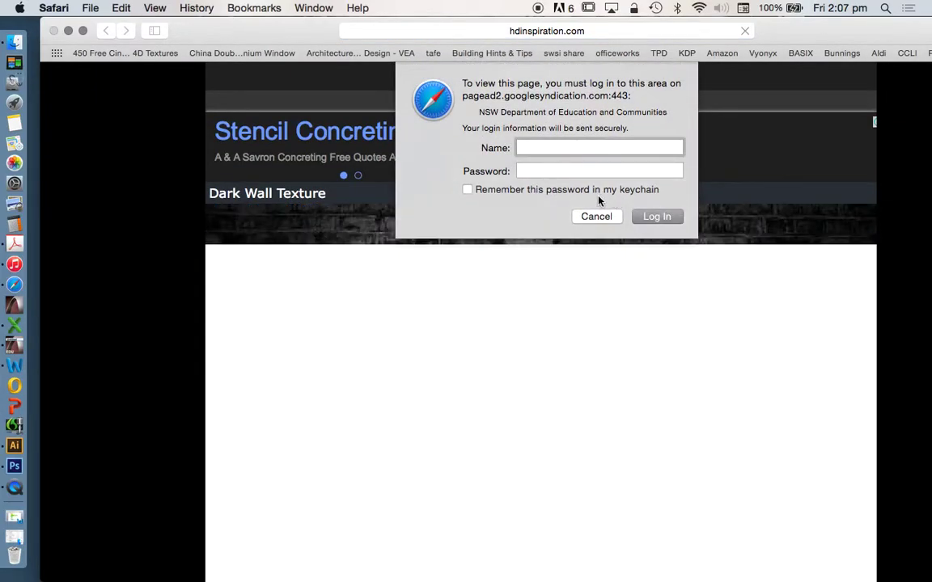
- Dismiss the login prompt and save the dark wall image to Documents > YOUTUBE VIDEOS > TUTORIAL RESOURCES
click(597, 216)
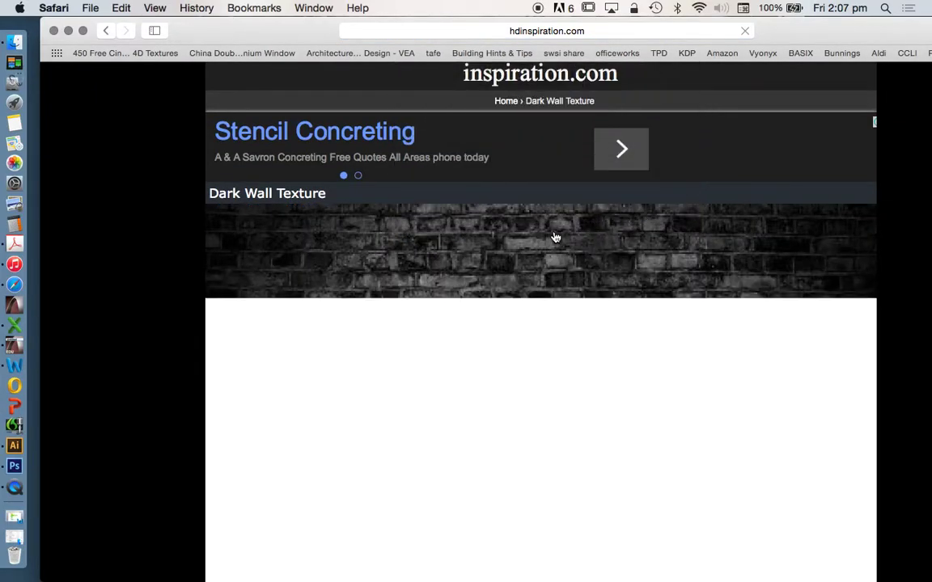
scroll(554, 235, down, 3)
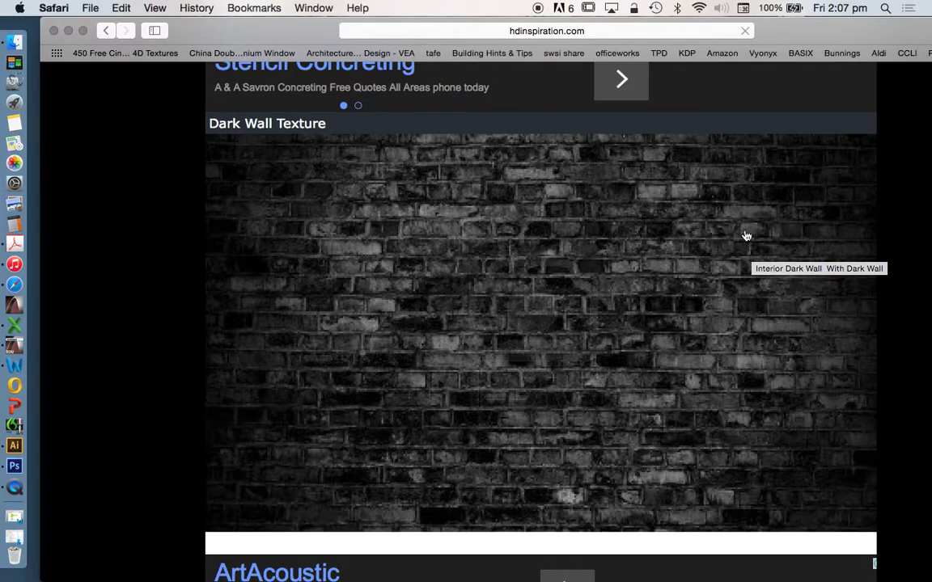
right_click(463, 261)
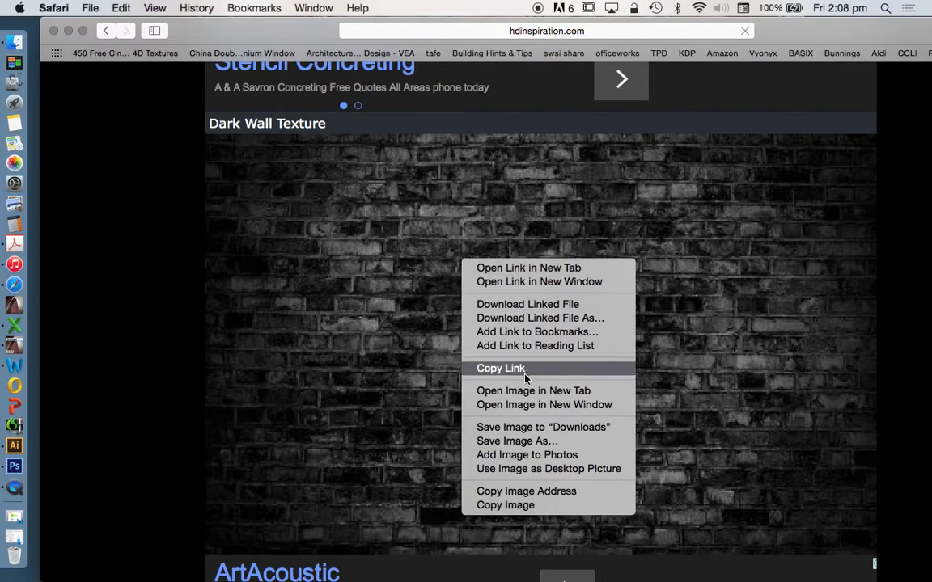
click(413, 279)
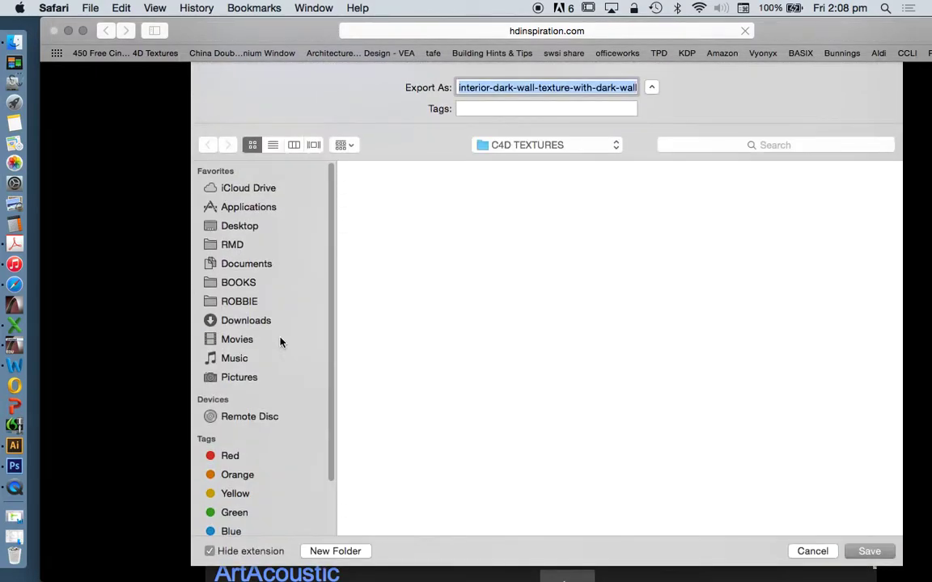
click(235, 264)
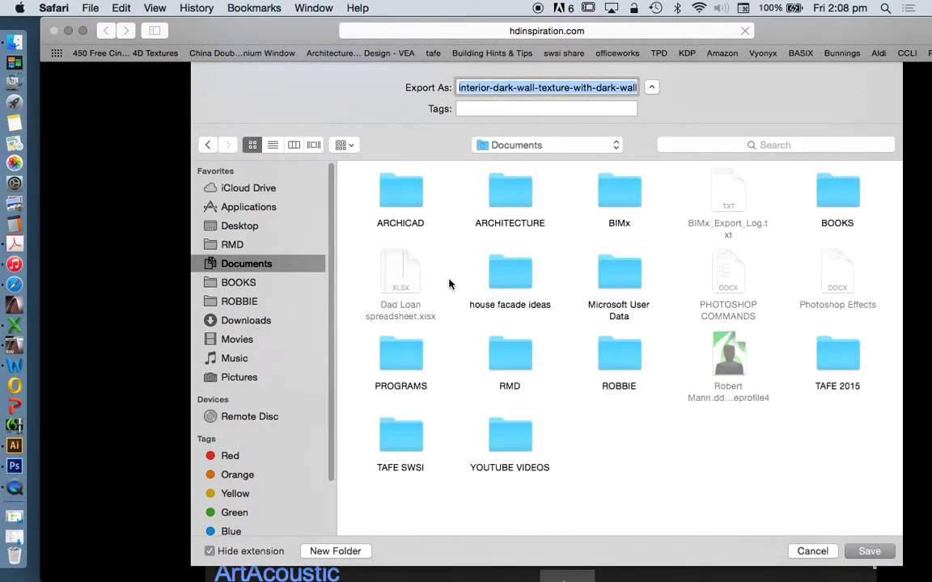
double_click(508, 432)
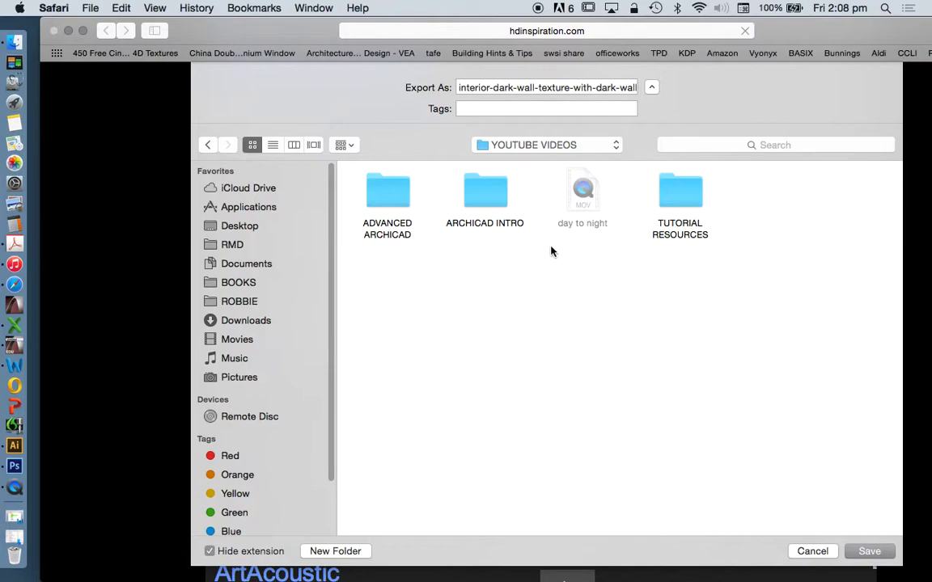
click(678, 203)
double_click(678, 203)
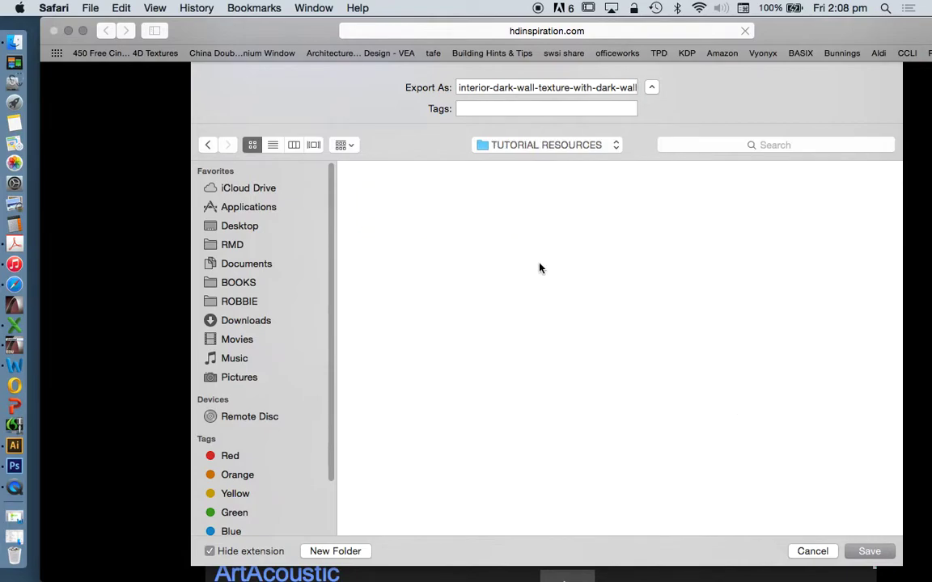
click(870, 552)
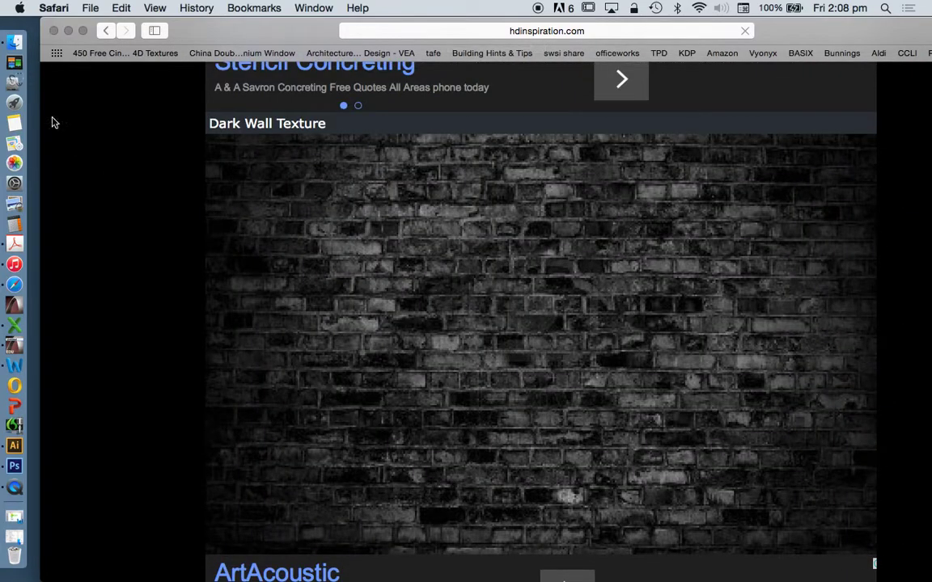
- Open interior-dark-wall-texture-with-dark-wall-texture.jpg from TUTORIAL RESOURCES in Adobe Photoshop CS6
click(15, 42)
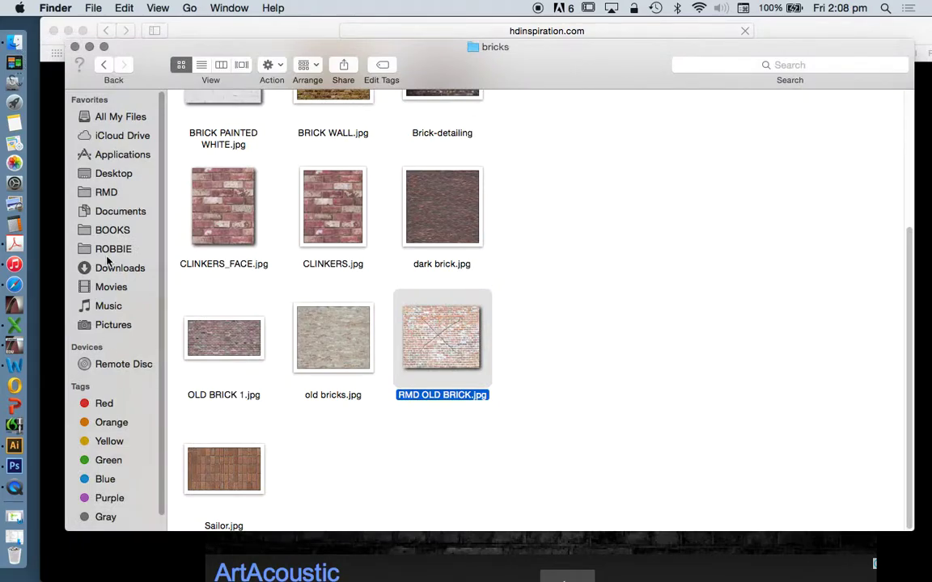
click(122, 211)
click(212, 321)
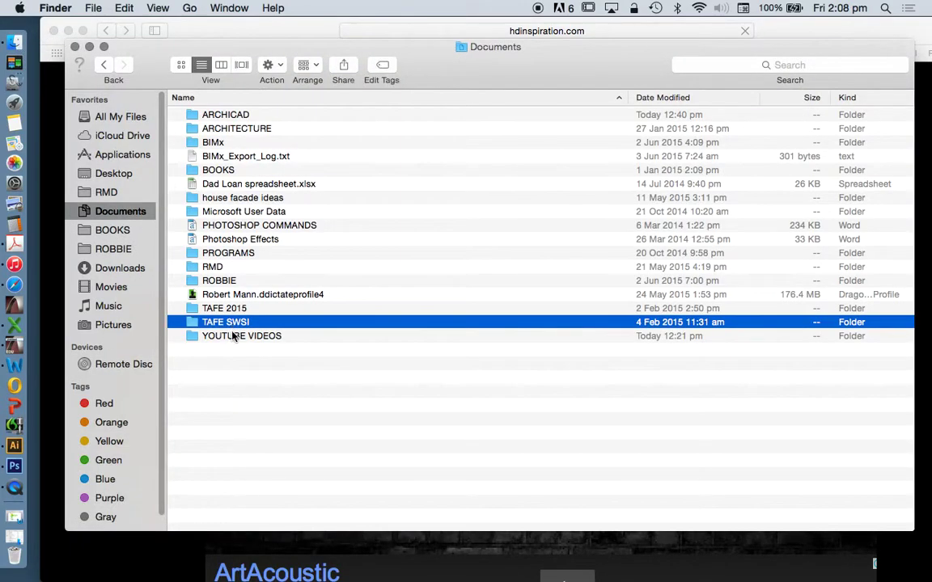
double_click(231, 336)
double_click(229, 155)
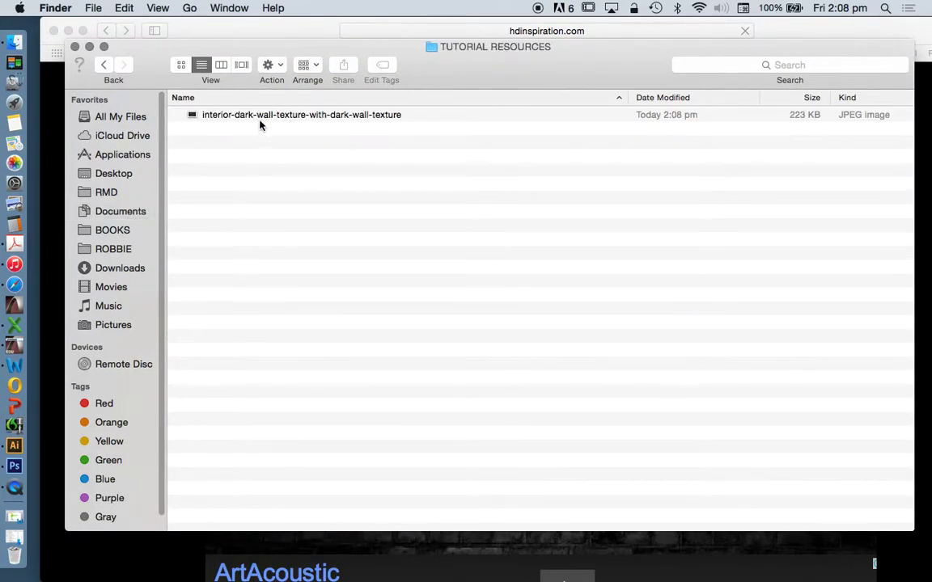
right_click(264, 118)
mouse_move(308, 140)
click(625, 179)
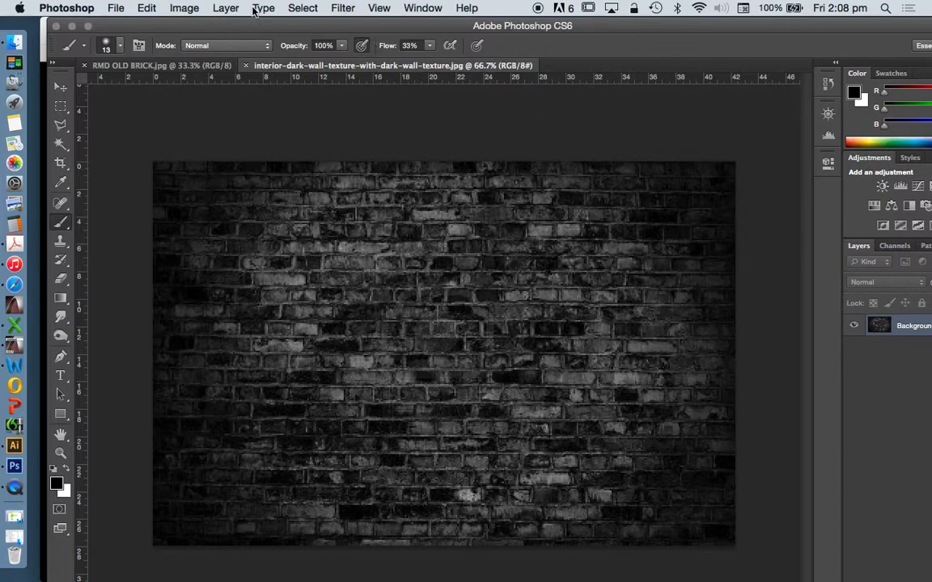
- Copy the brick image onto a new Layer 1 via Layer > New > Layer via Copy
click(226, 8)
mouse_move(337, 30)
click(421, 90)
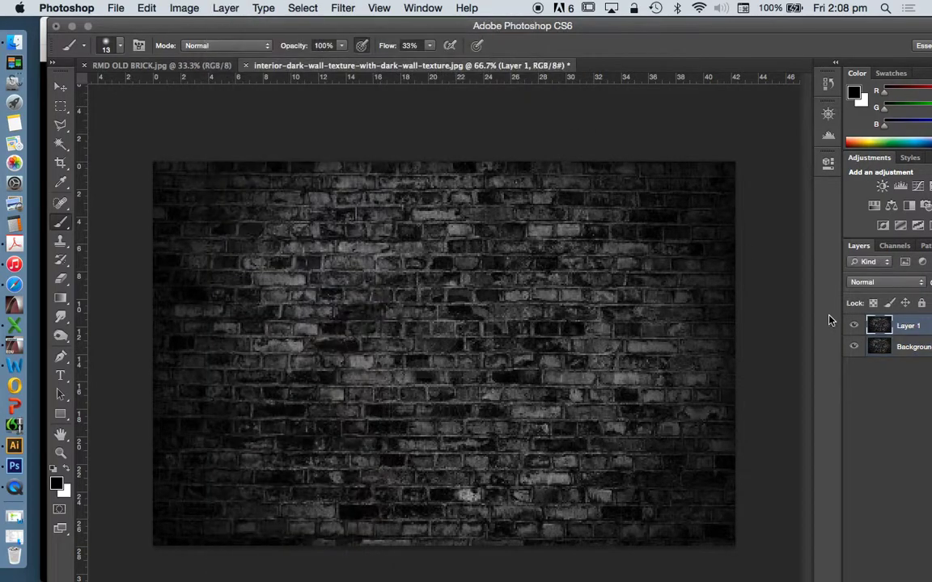
- Scale Layer 1 down to 33% with Edit > Transform > Scale
click(145, 8)
mouse_move(245, 327)
click(368, 358)
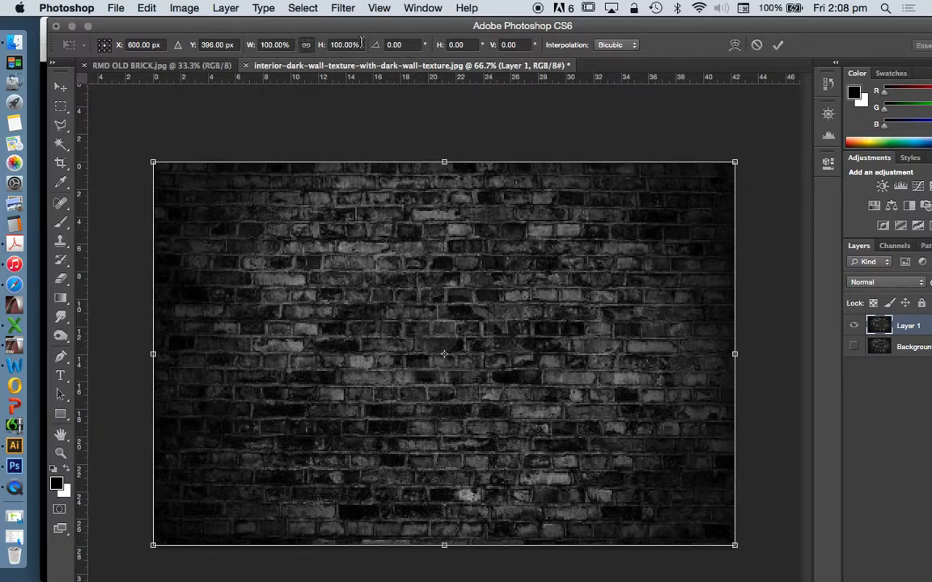
click(362, 42)
text(50)
key(Return)
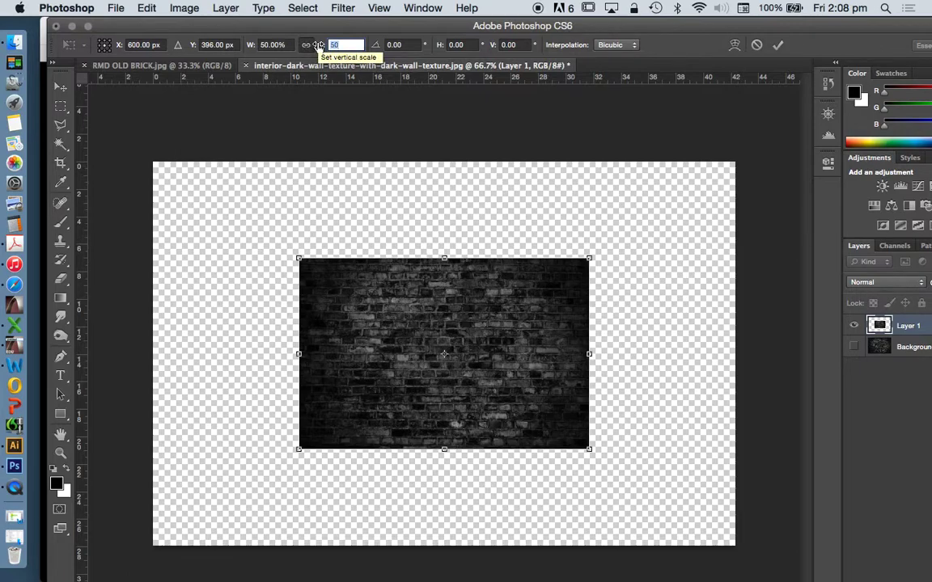
key(BackSpace)
text(33)
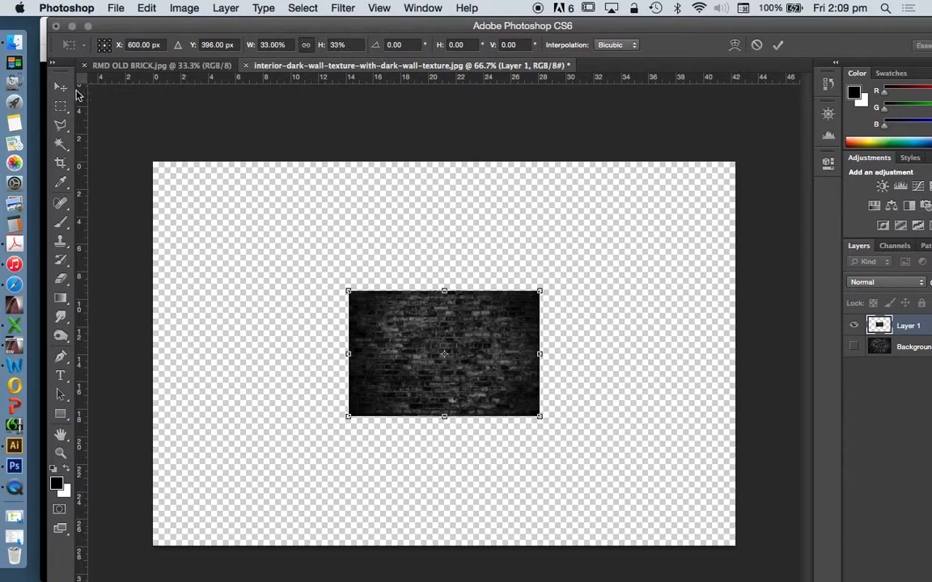
click(60, 87)
- Apply the 33% scale and stack three tile copies up the left column, merged into one layer
click(602, 220)
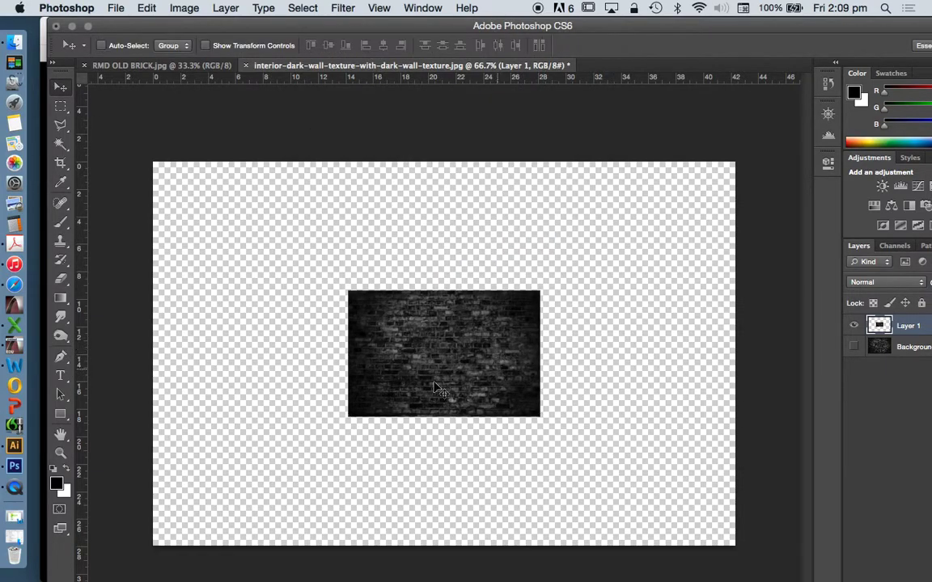
drag(501, 364, 305, 493)
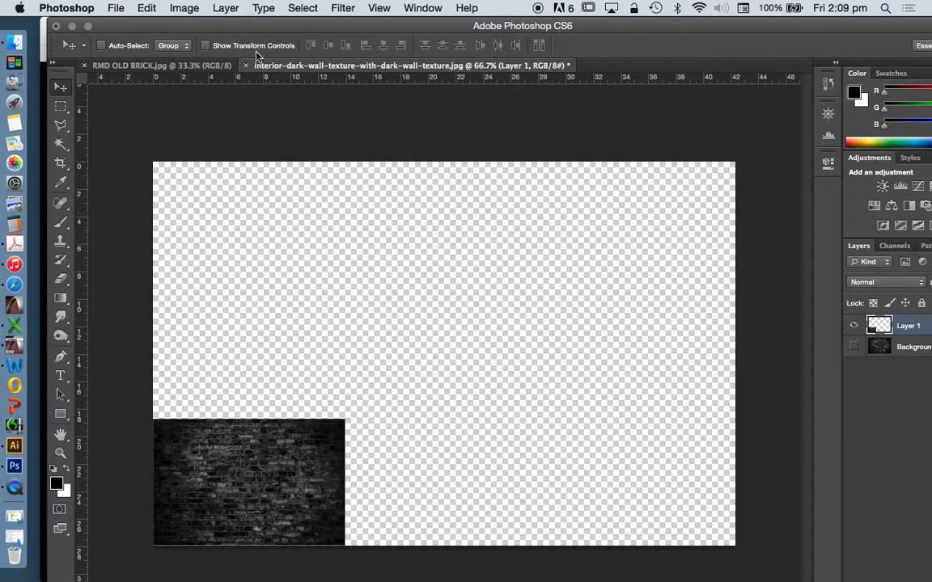
key(super+j)
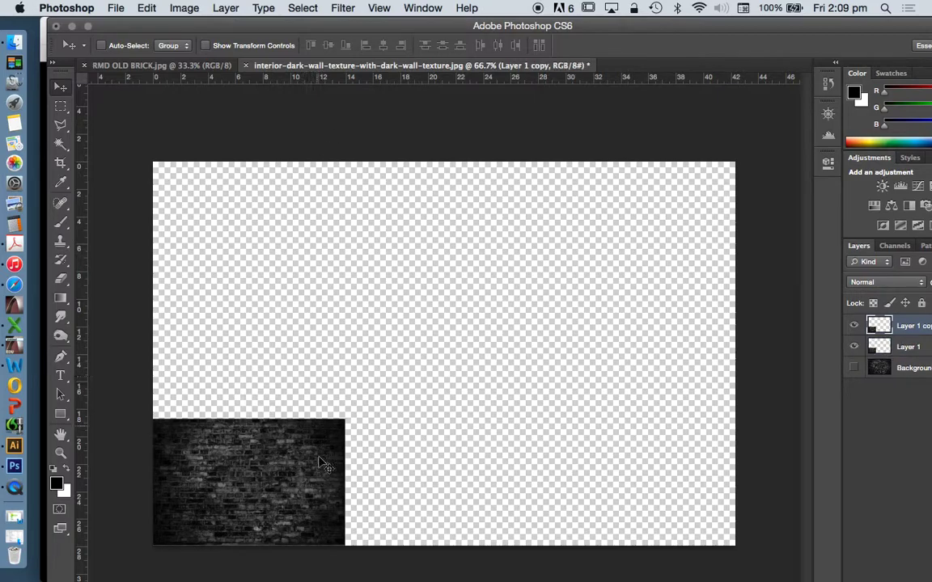
drag(298, 500, 299, 374)
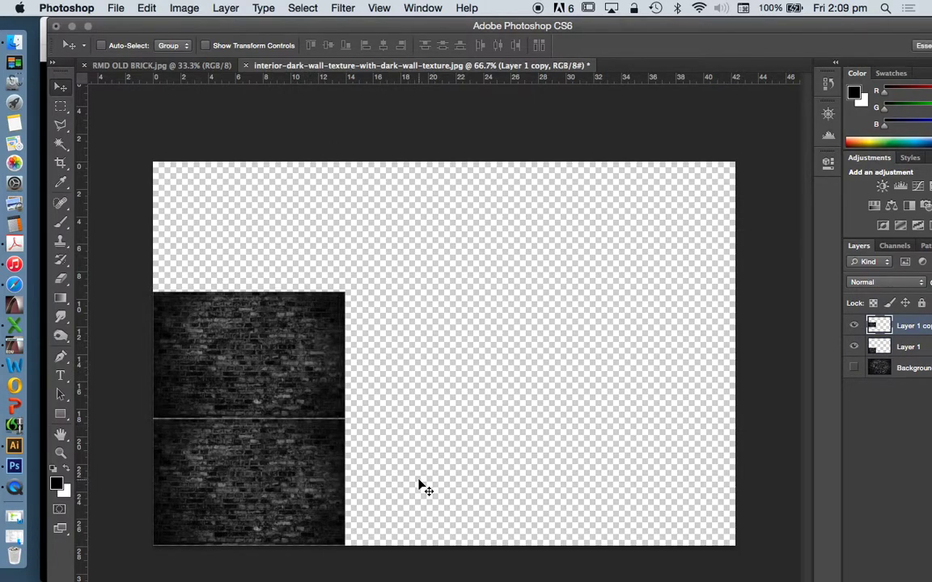
key(super+j)
drag(252, 379, 254, 252)
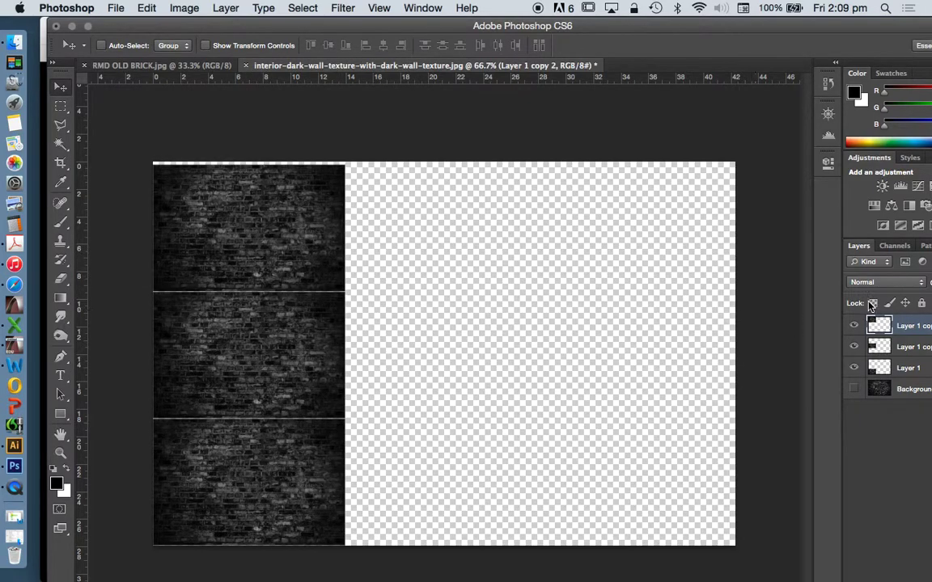
shift+click(894, 368)
right_click(892, 349)
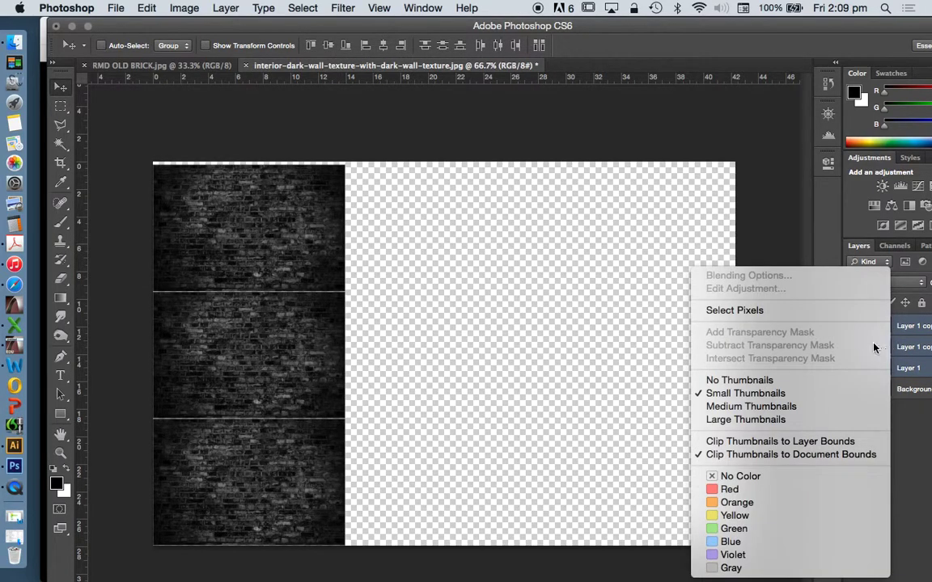
click(233, 9)
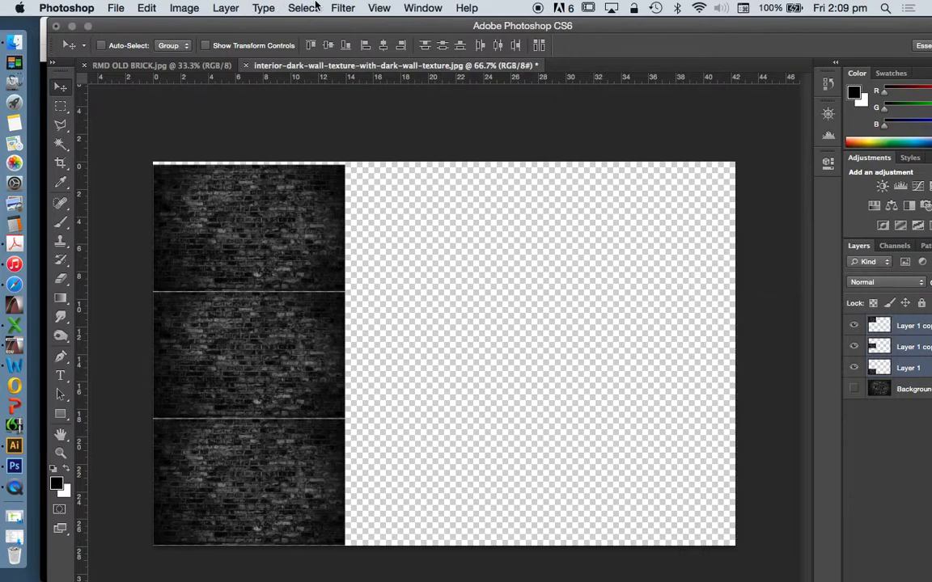
click(228, 10)
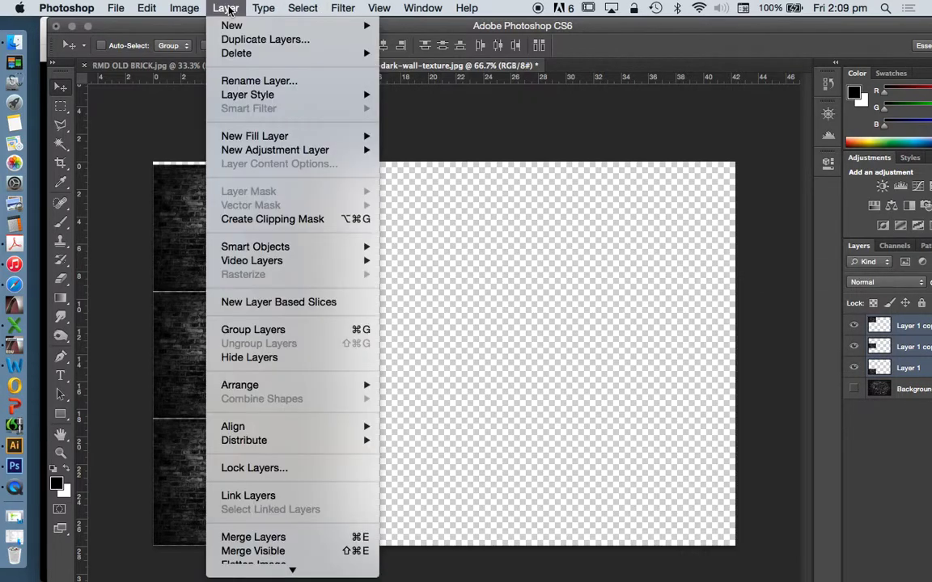
click(301, 537)
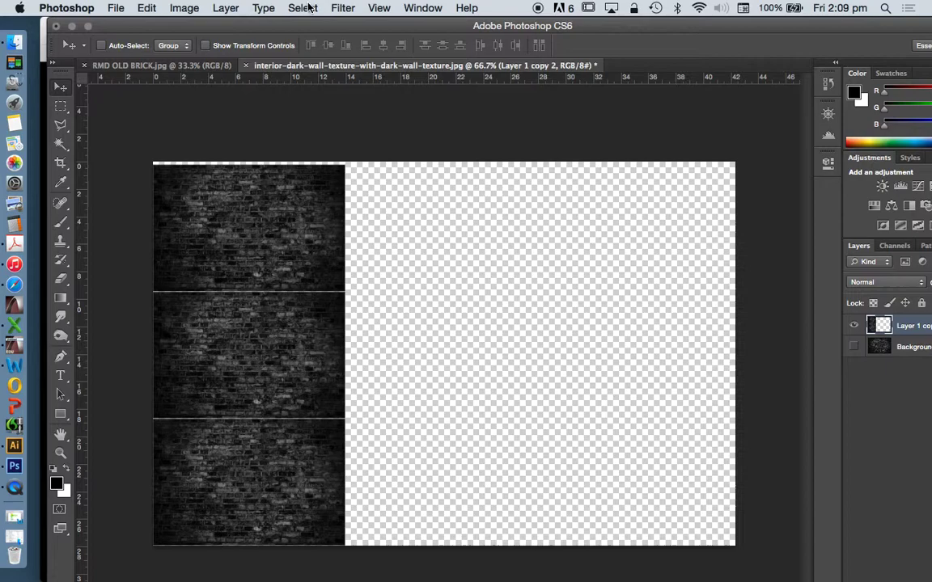
- Copy the column into the second and third positions and merge the three columns
click(233, 10)
mouse_move(209, 24)
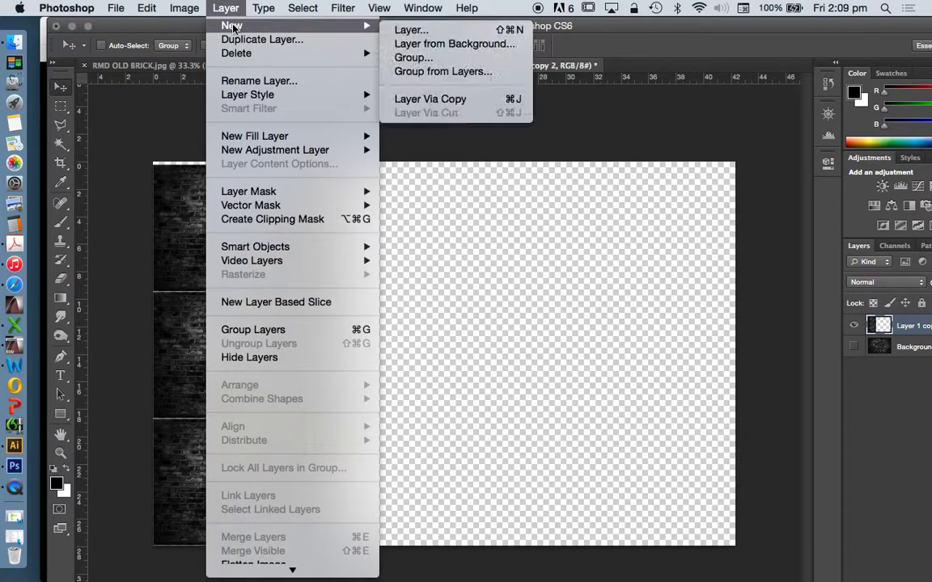
click(449, 100)
drag(285, 241, 450, 234)
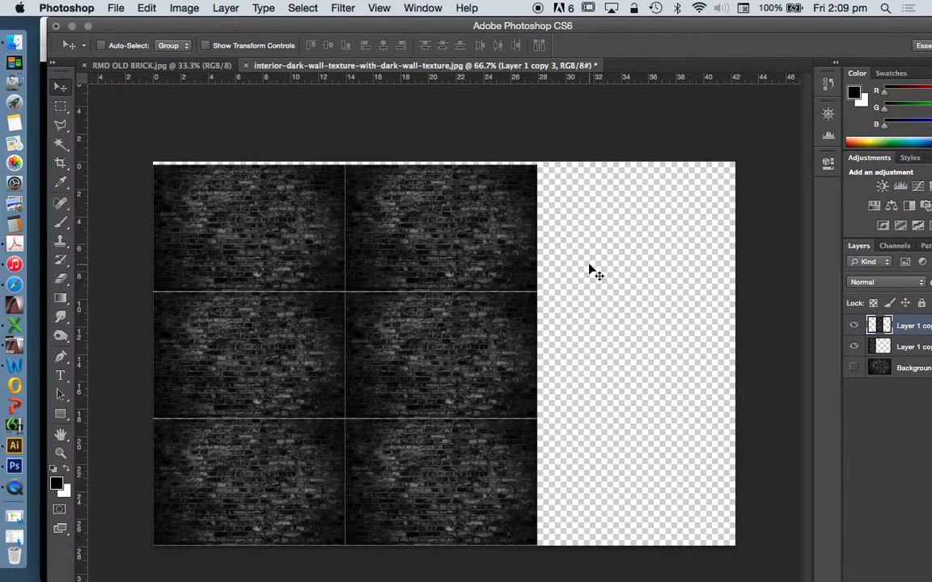
drag(392, 334, 583, 341)
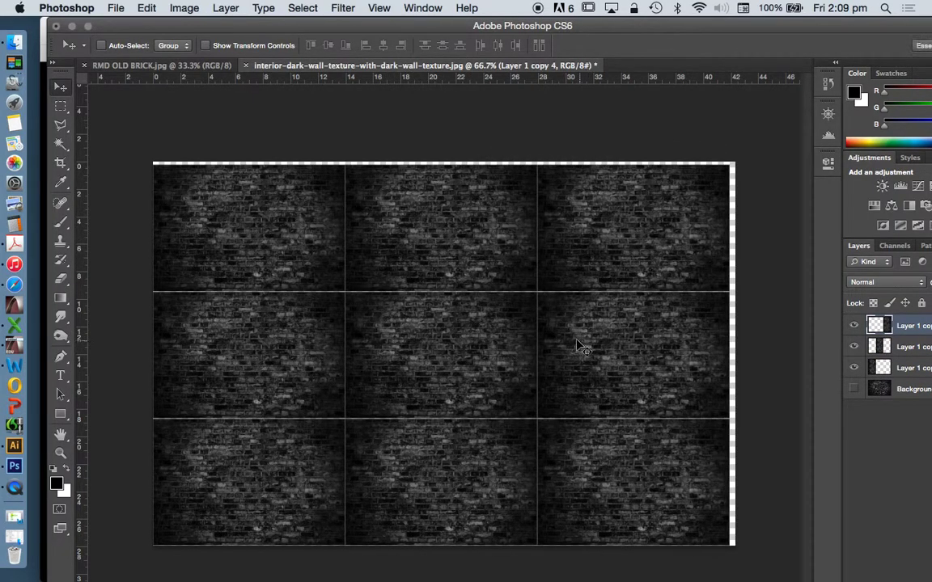
shift+click(885, 368)
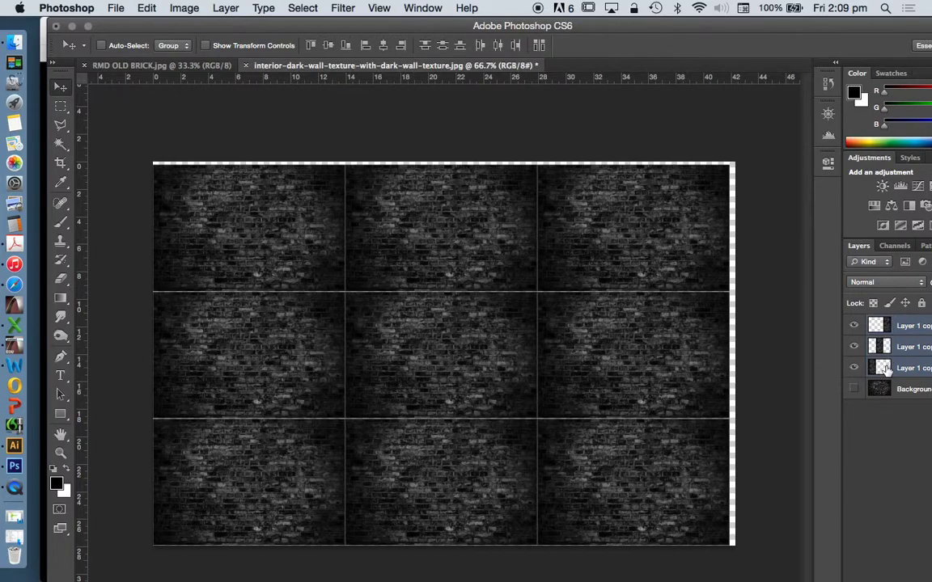
right_click(884, 368)
click(225, 7)
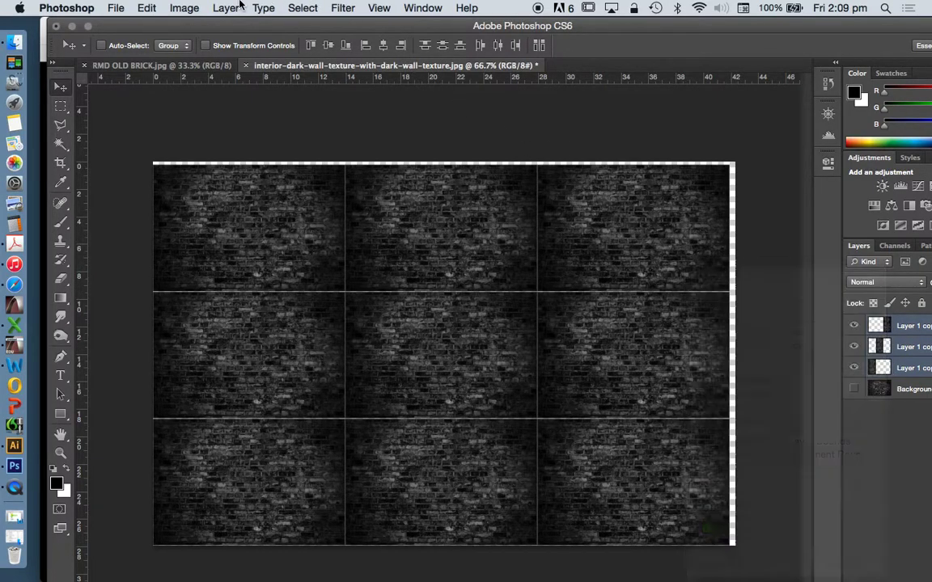
click(226, 8)
click(253, 537)
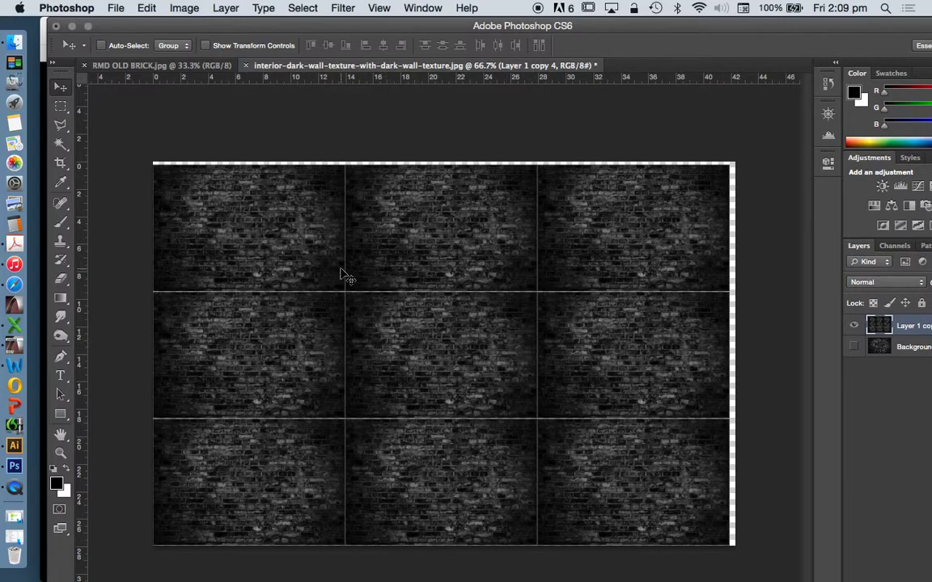
key(z)
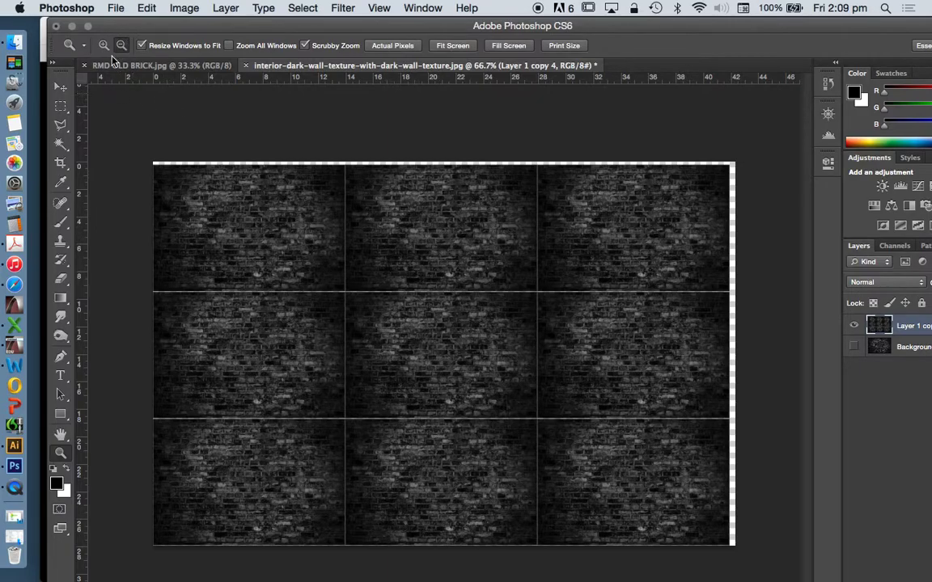
drag(352, 303, 346, 284)
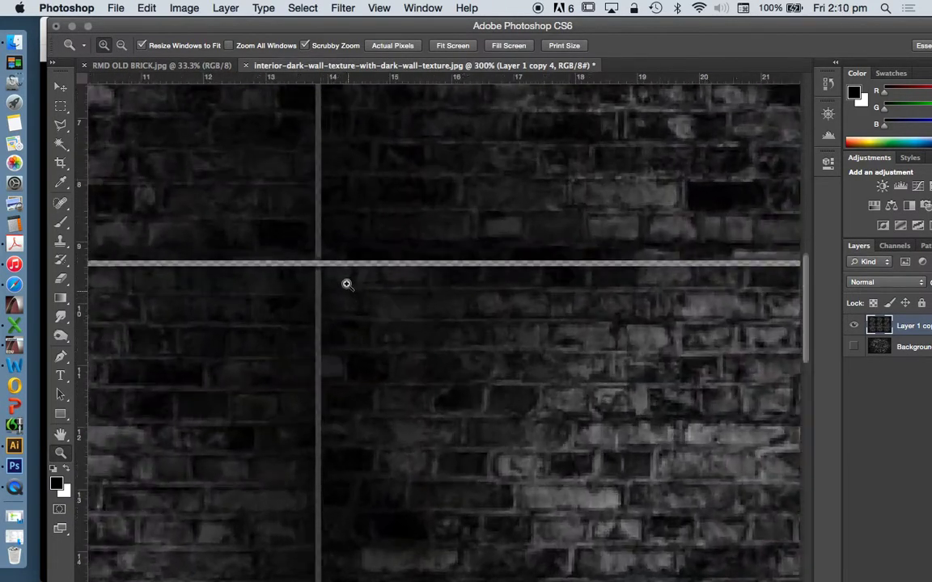
click(346, 284)
click(122, 45)
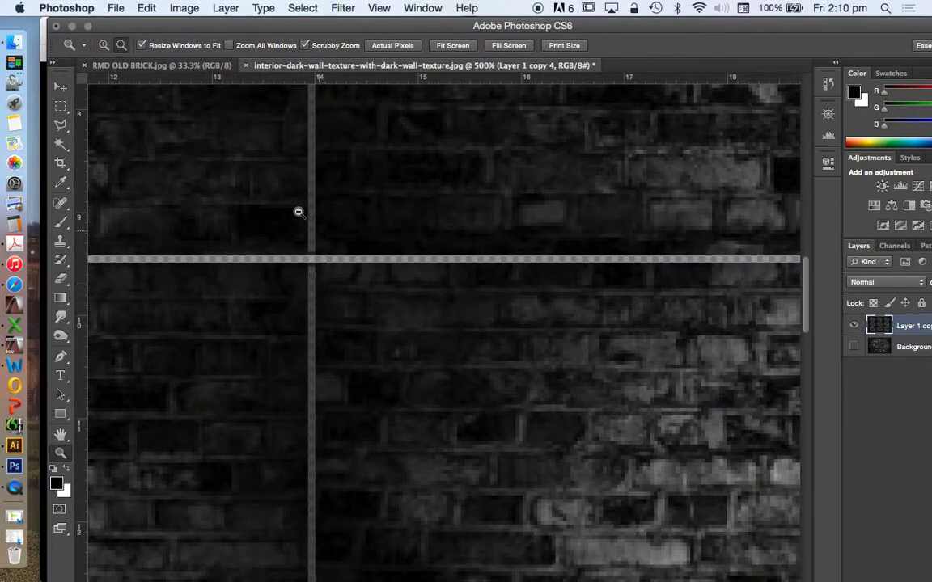
drag(318, 331, 321, 334)
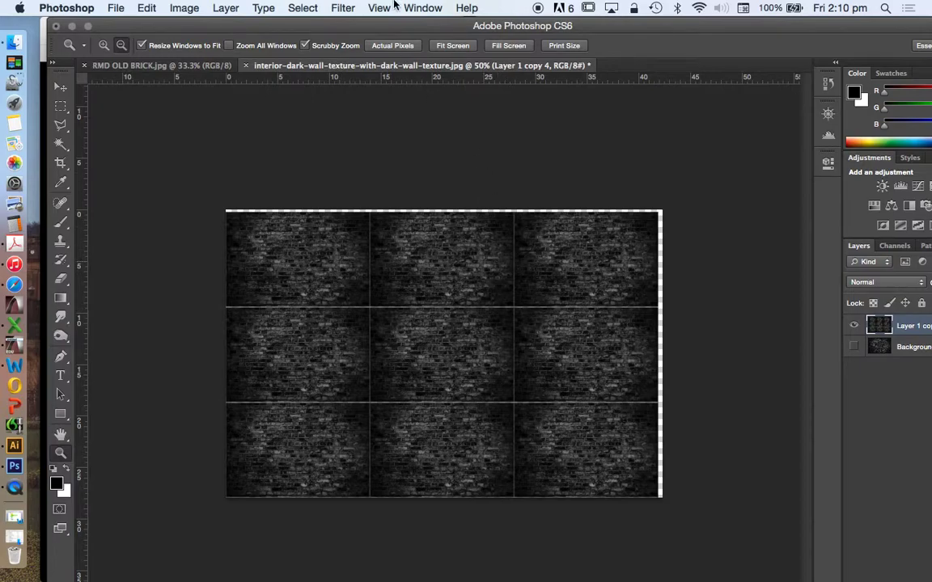
- Close the tiled texture document with Don't Save, then close RMD OLD BRICK.jpg
click(248, 67)
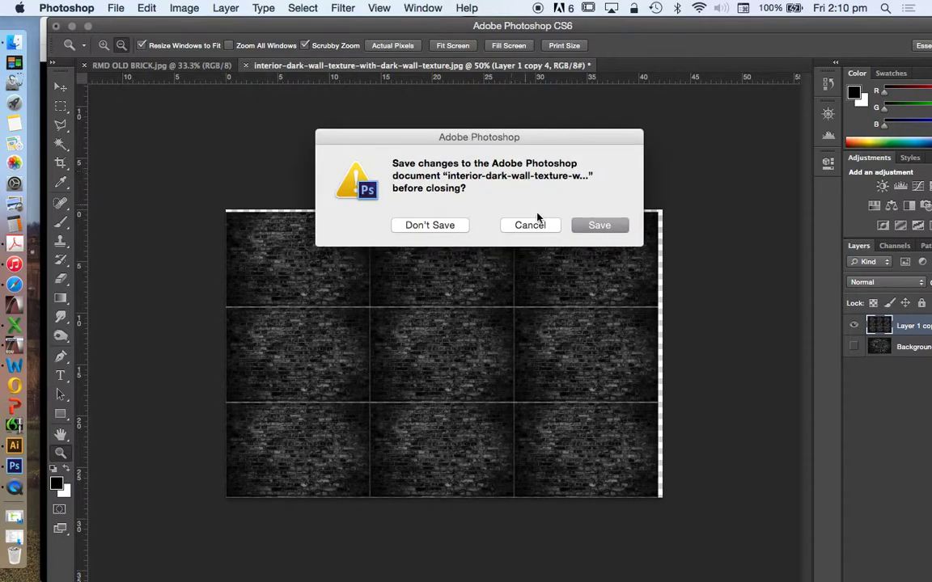
click(429, 225)
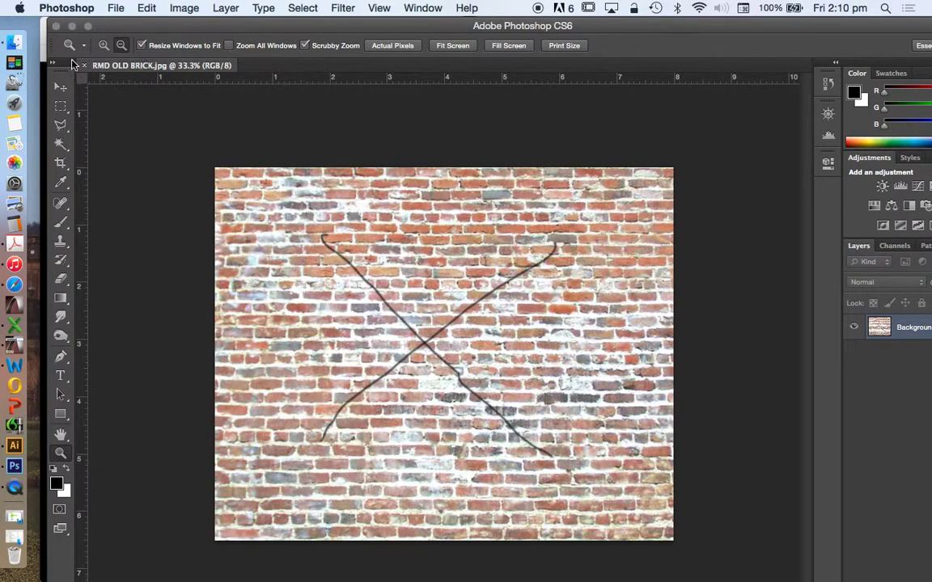
click(82, 64)
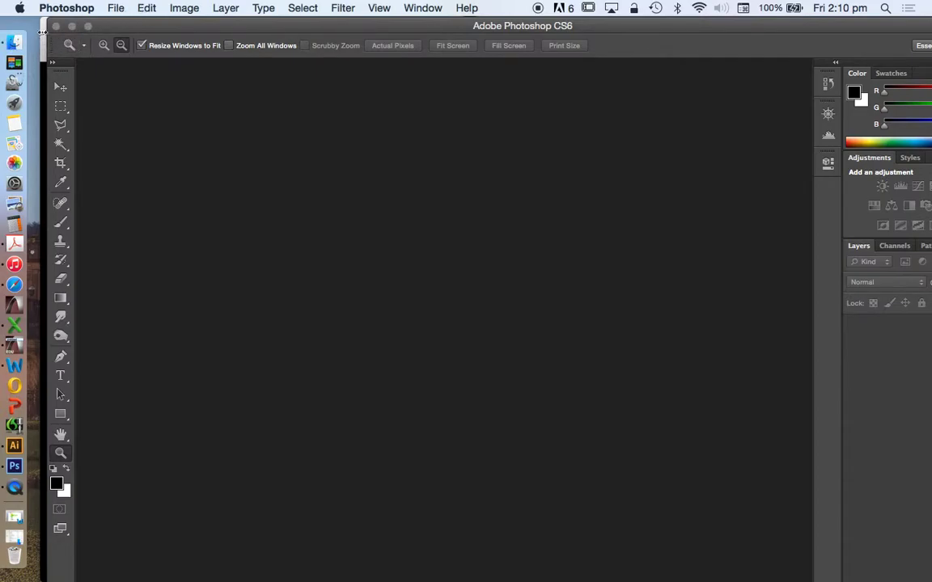
- Return Safari to the black brick texture Google Images results
click(14, 42)
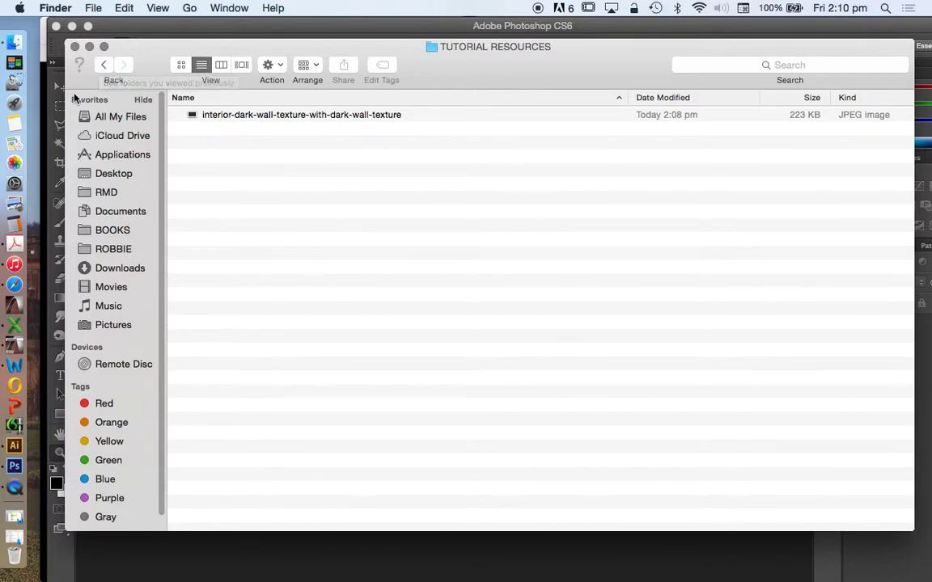
click(14, 284)
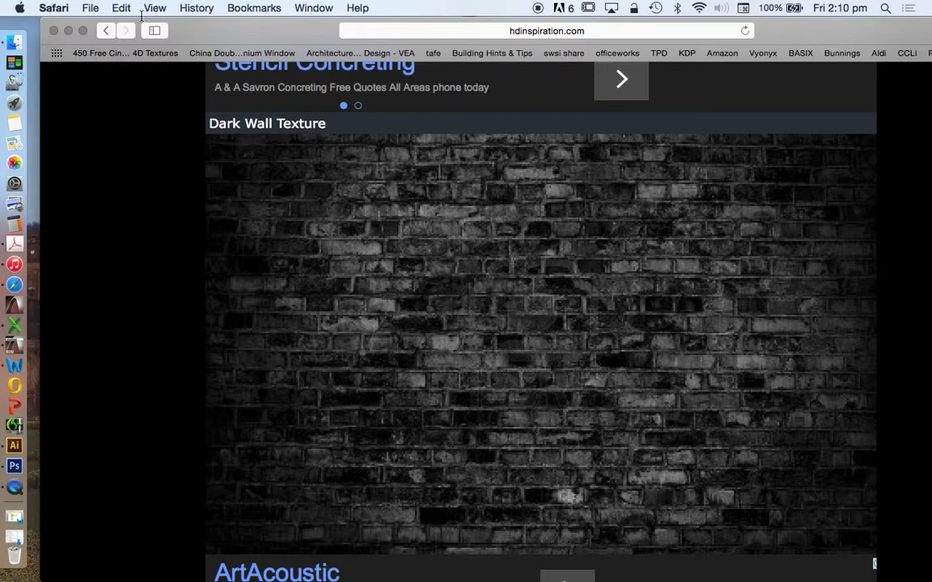
click(103, 31)
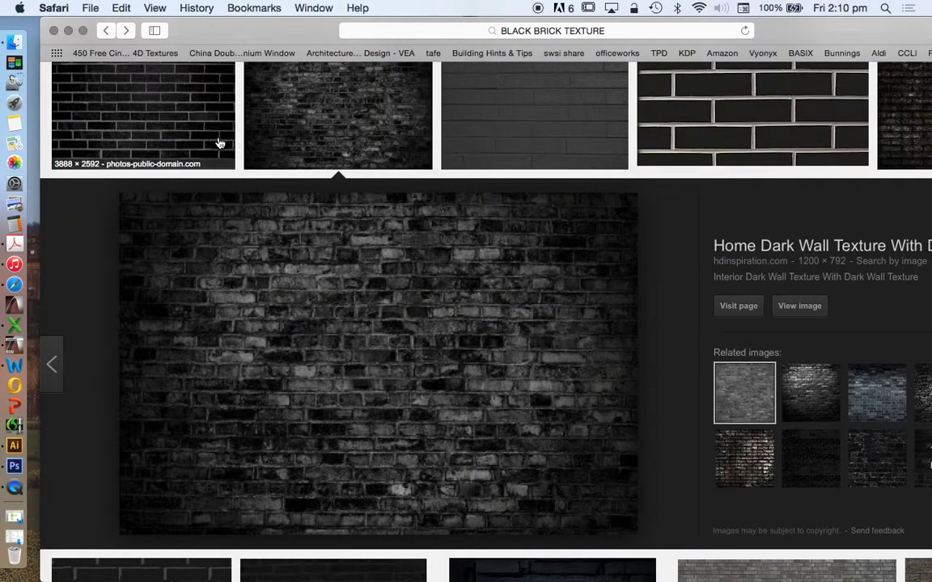
scroll(493, 348, up, 3)
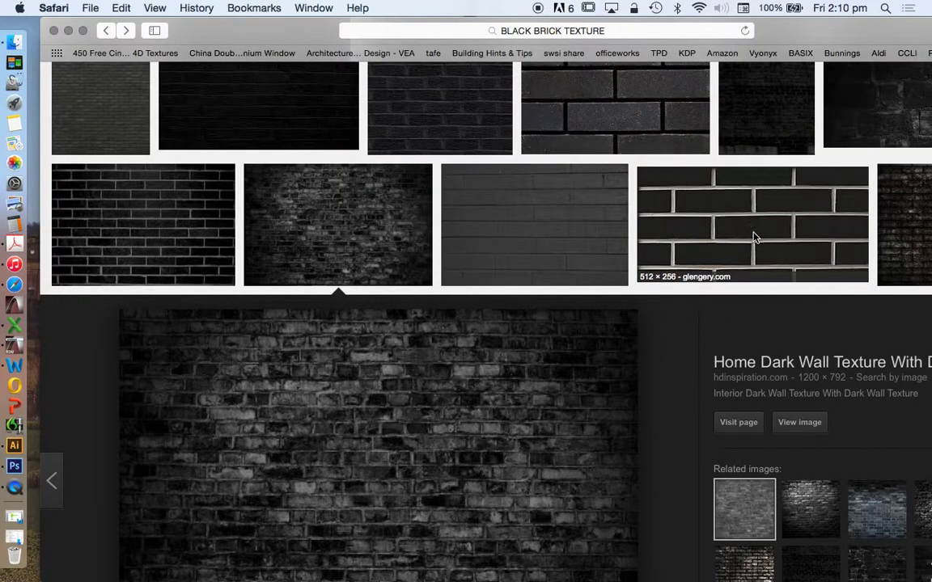
- Open the glengery.com black thin-brick image and save it as black-g701-DA in TUTORIAL RESOURCES
click(683, 216)
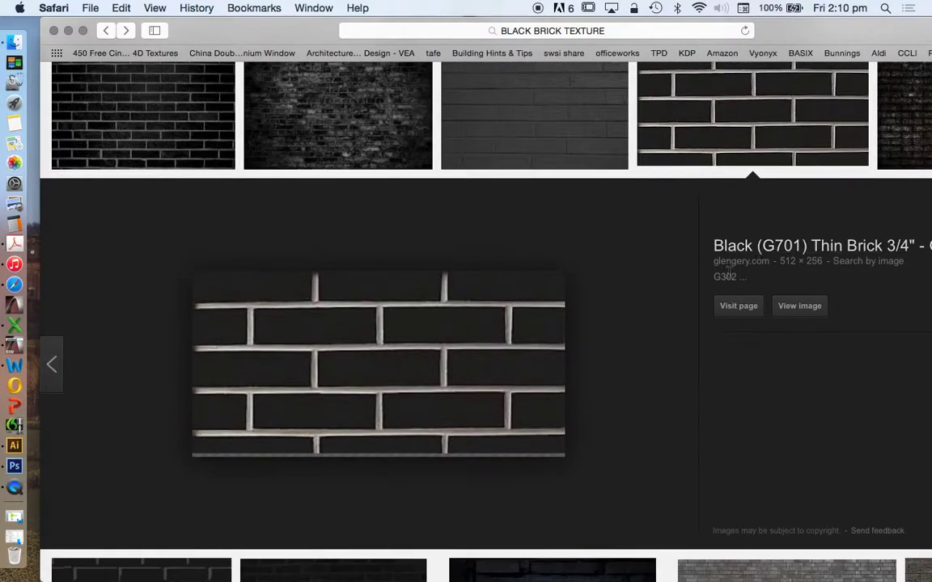
click(809, 311)
right_click(514, 141)
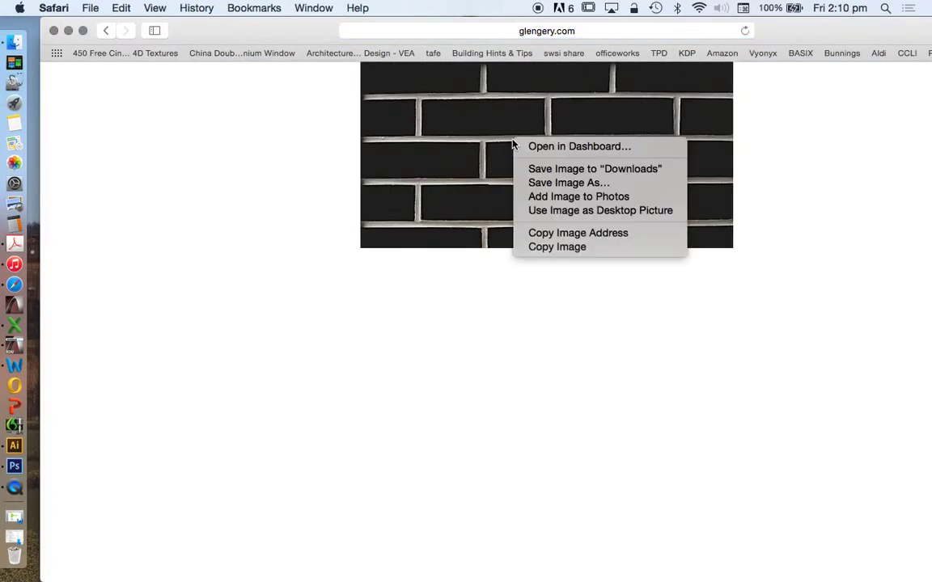
click(568, 183)
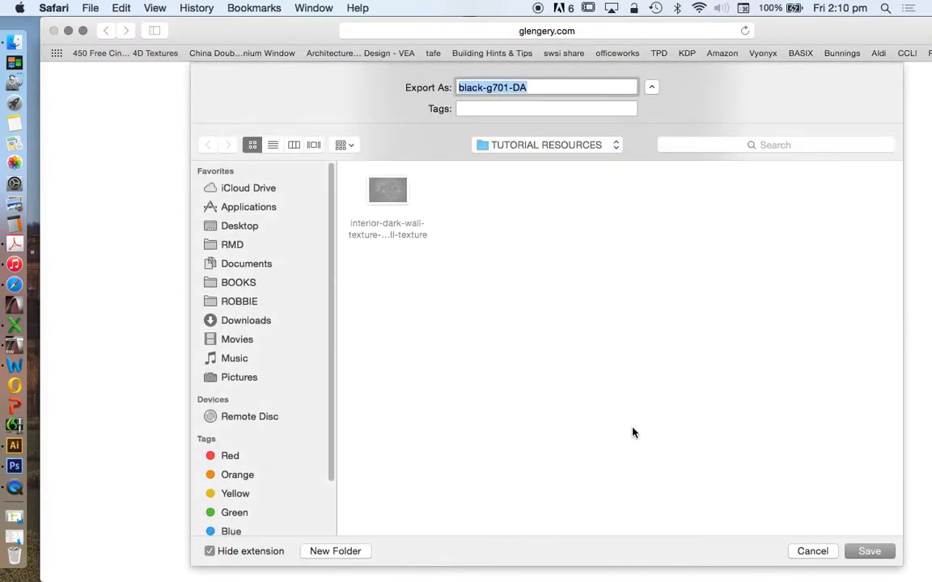
click(870, 551)
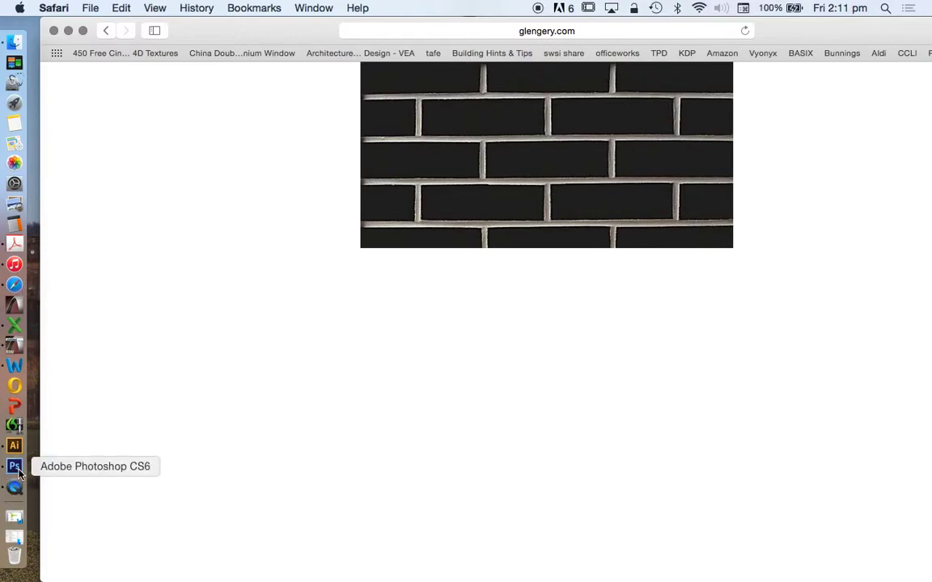
- Open black-g701-DA.jpg from the TUTORIAL RESOURCES Finder window in Adobe Photoshop CS6
click(14, 40)
right_click(235, 115)
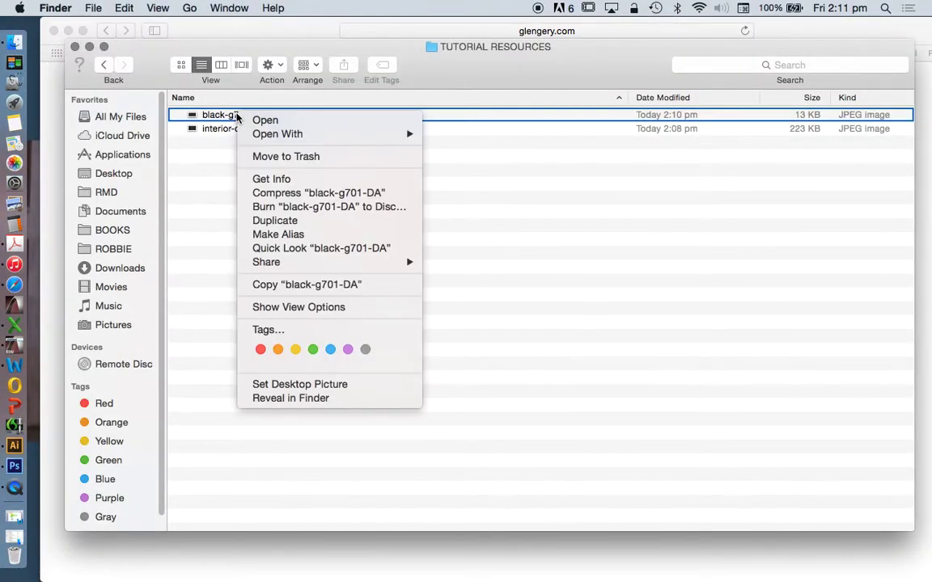
mouse_move(289, 135)
click(489, 174)
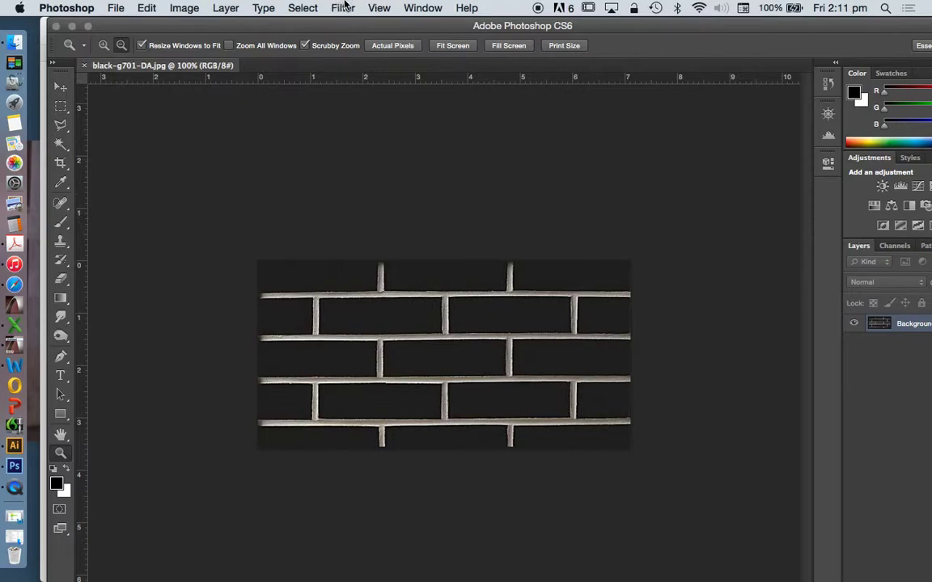
- Copy the black brick image onto a new layer via Layer via Copy
click(260, 12)
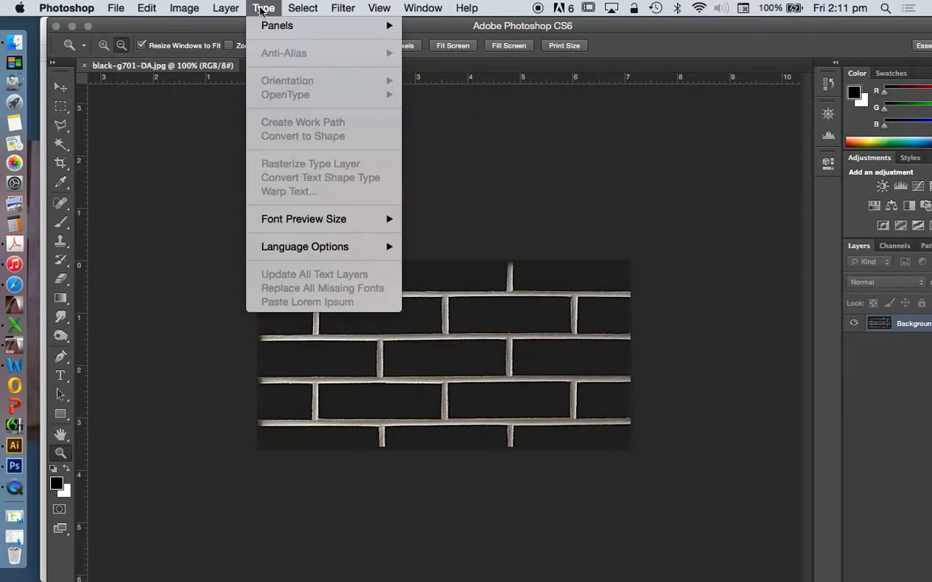
mouse_move(226, 8)
mouse_move(351, 31)
click(454, 99)
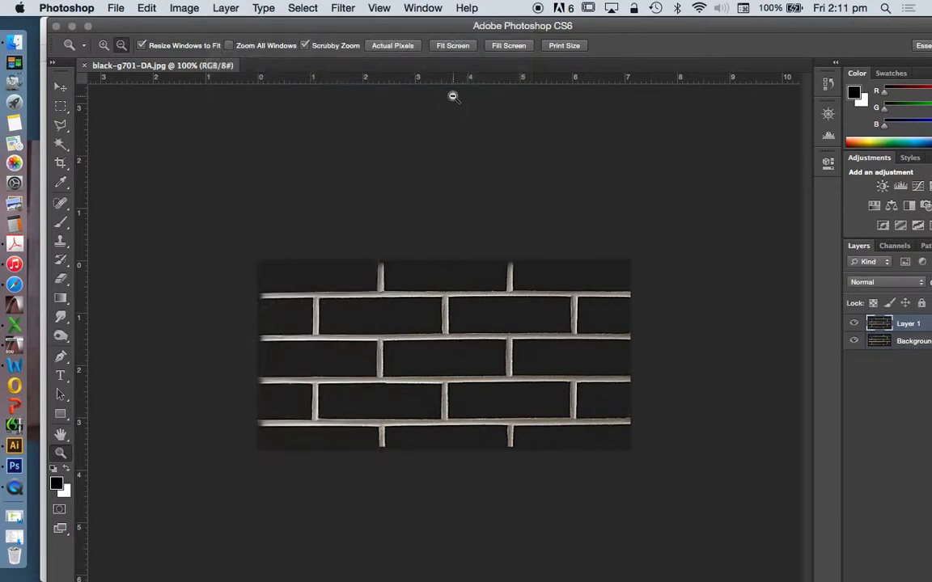
- Scale the new brick layer to 50% width and apply the transform
click(178, 8)
mouse_move(147, 8)
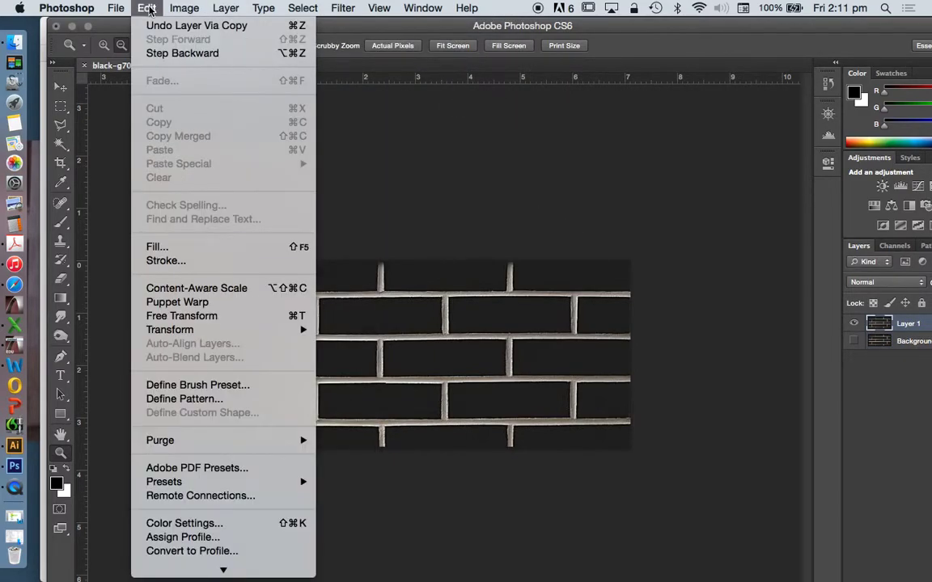
mouse_move(230, 330)
click(369, 370)
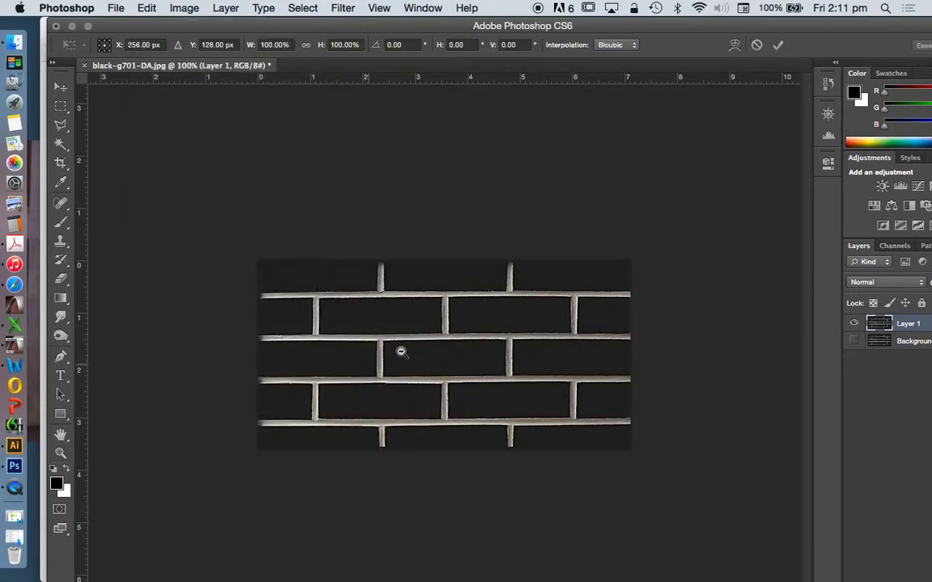
click(287, 45)
text(50)
key(Return)
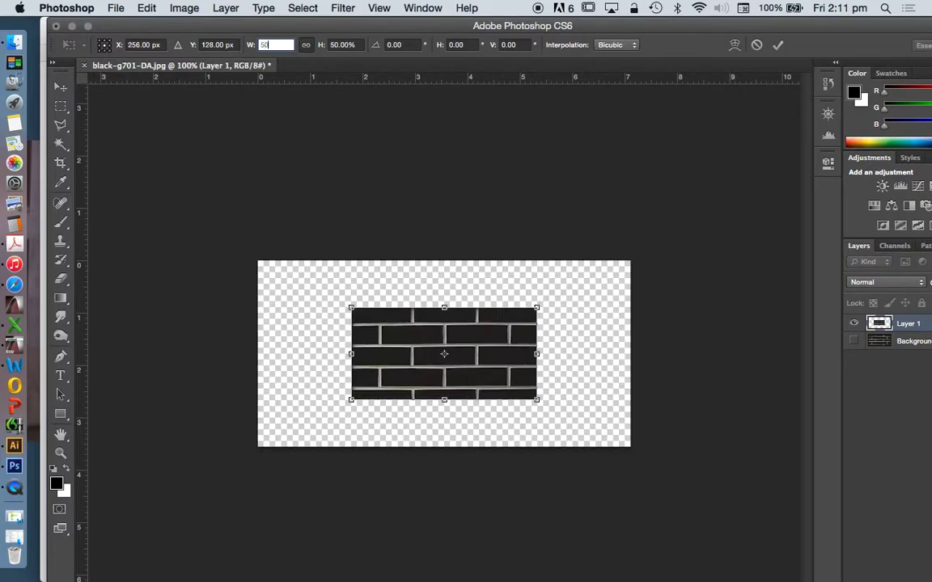
click(60, 87)
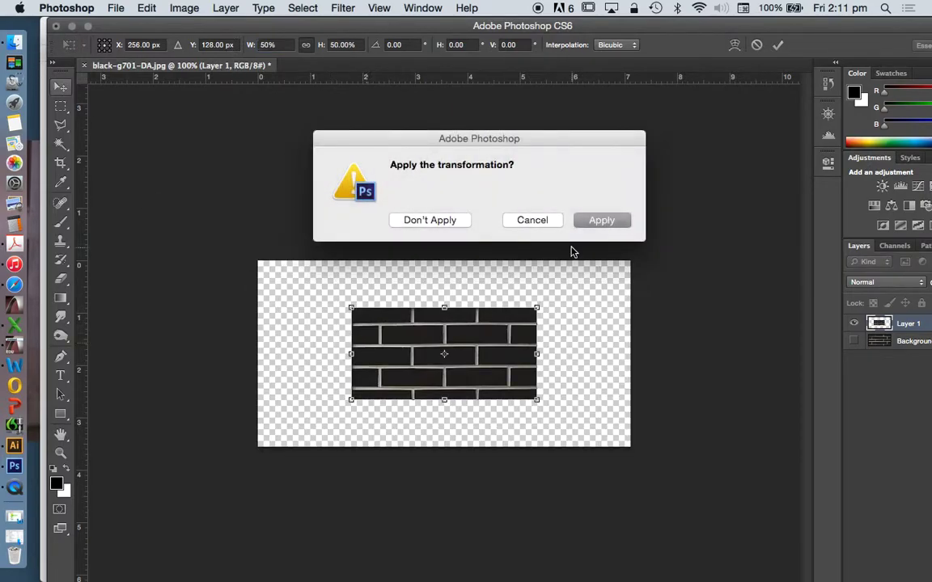
click(599, 220)
- Move the half-size bricks bottom-left, duplicate them above to fill the left half, and merge visible
drag(475, 350, 389, 399)
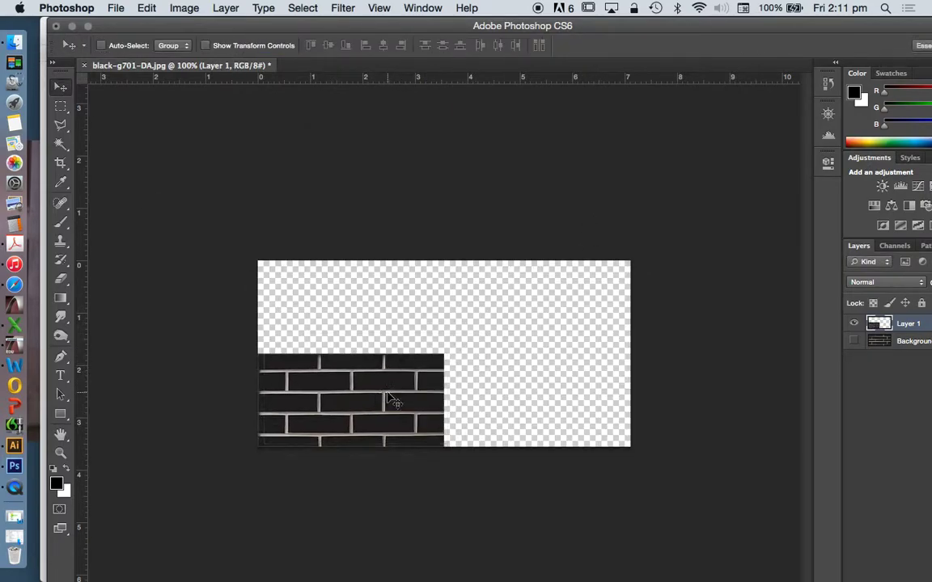
alt+click(389, 399)
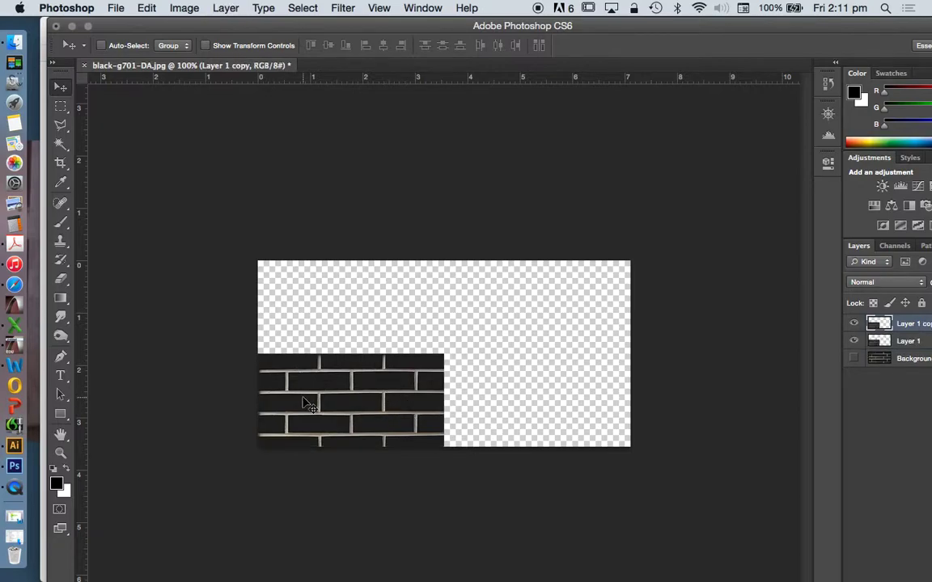
drag(311, 334, 314, 241)
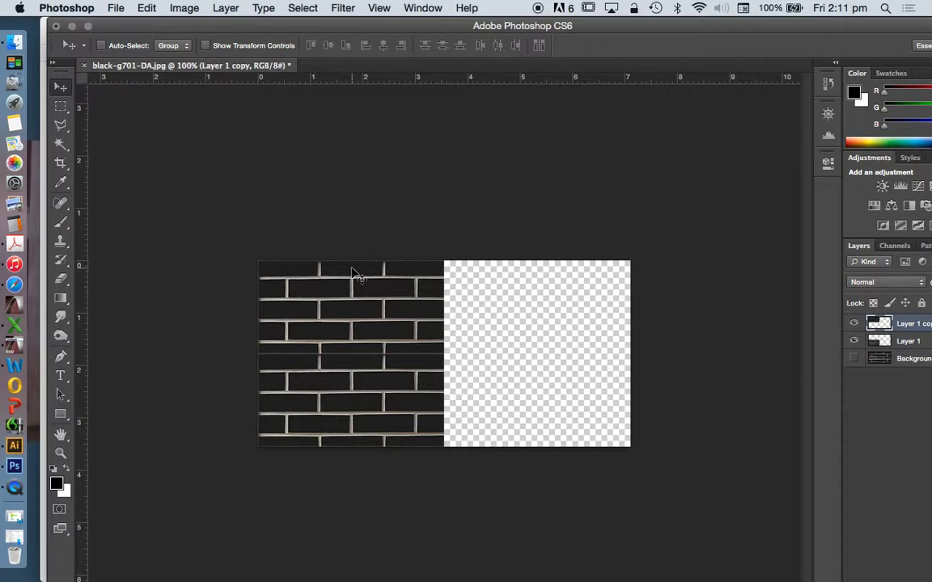
drag(353, 273, 354, 271)
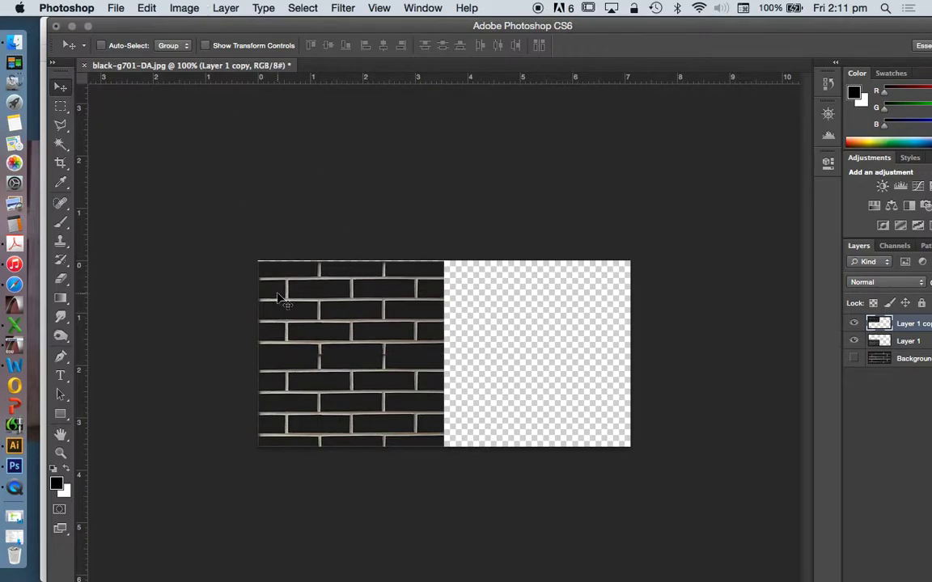
key(super+alt+a)
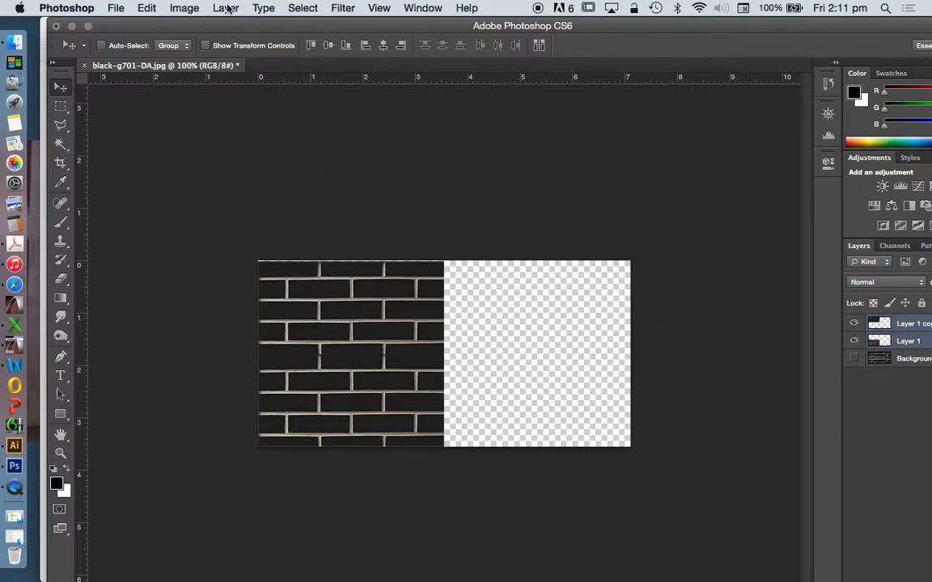
click(227, 9)
click(292, 549)
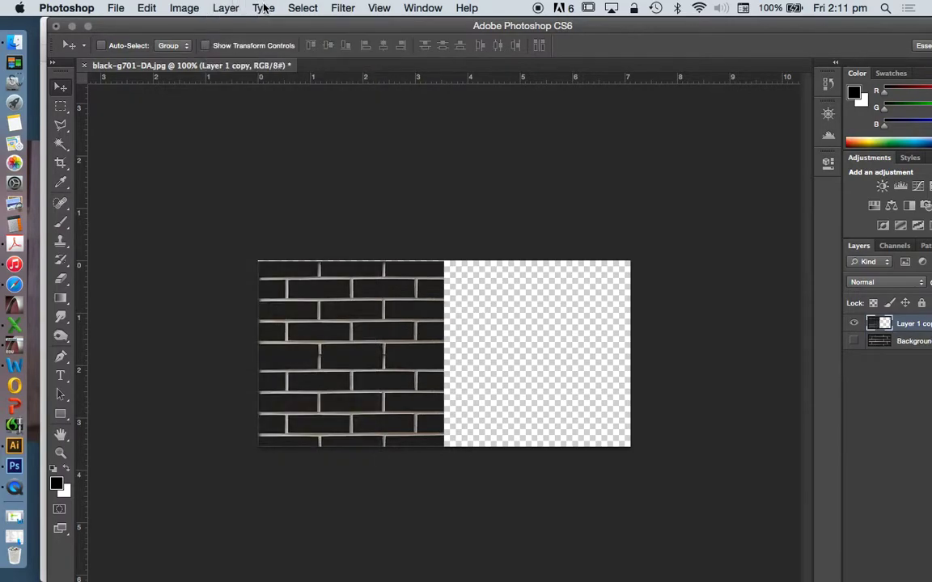
- Copy the merged bricks onto a new layer and move it to fill the right half
click(226, 8)
mouse_move(304, 30)
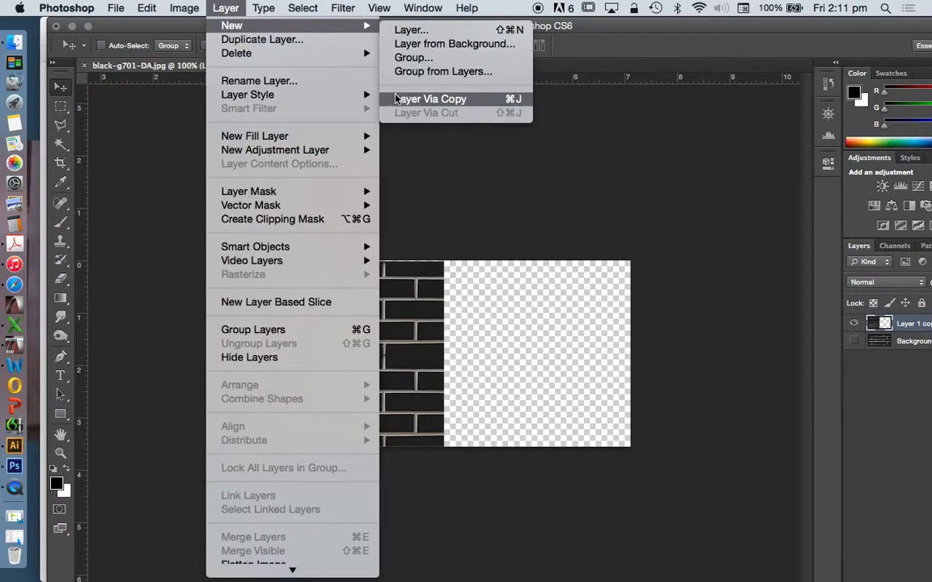
click(485, 99)
drag(372, 296, 534, 342)
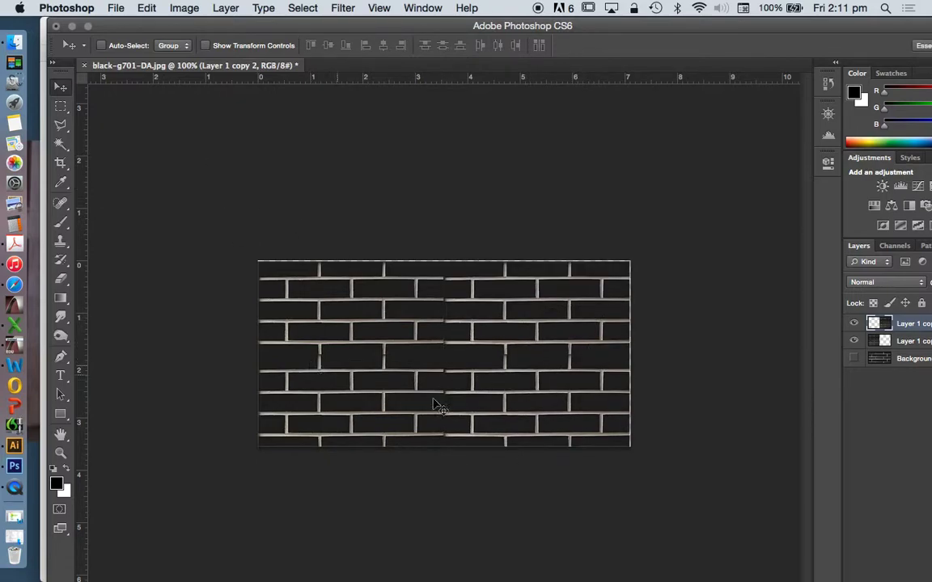
- Zoom in to about 200% on the tiled bricks, then back out to the whole image
click(61, 453)
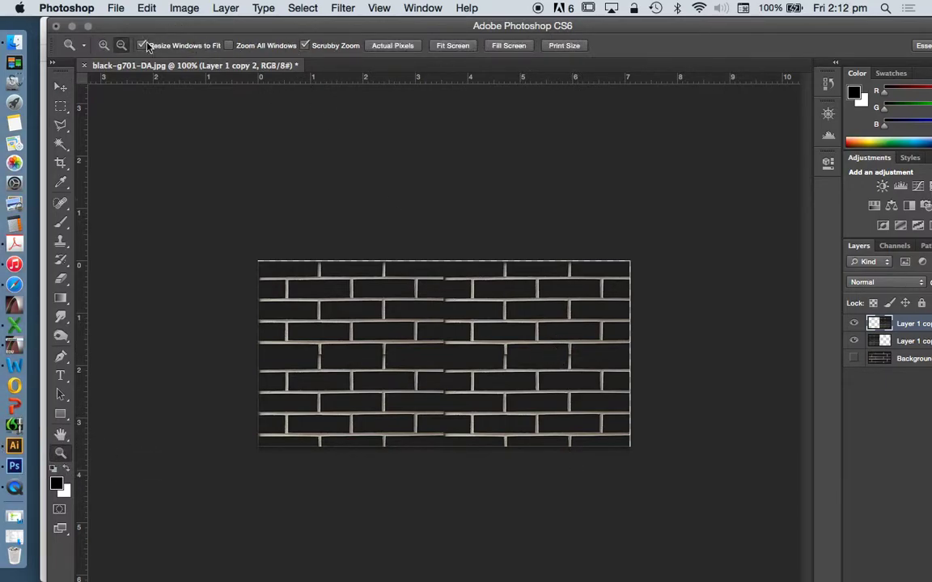
click(418, 426)
scroll(514, 469, up, 3)
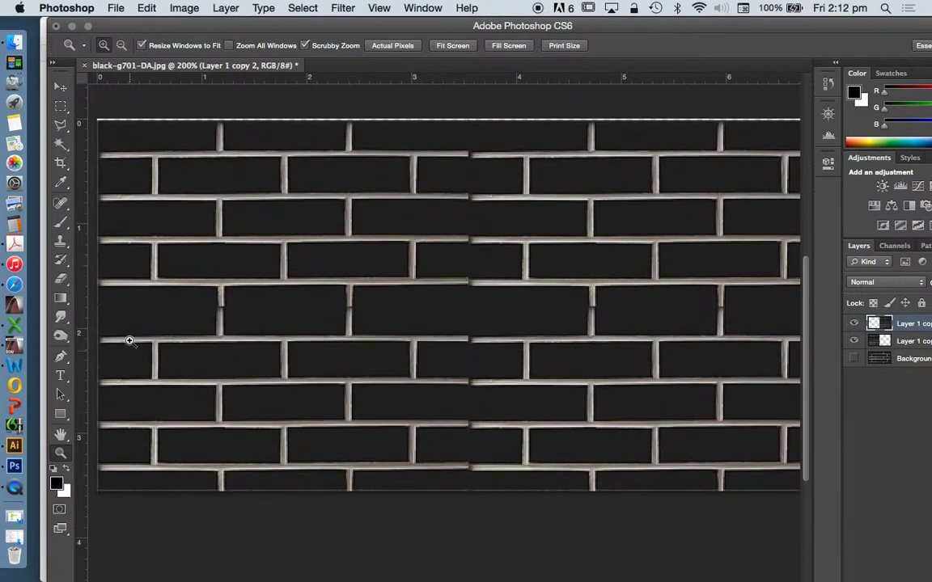
alt+click(426, 279)
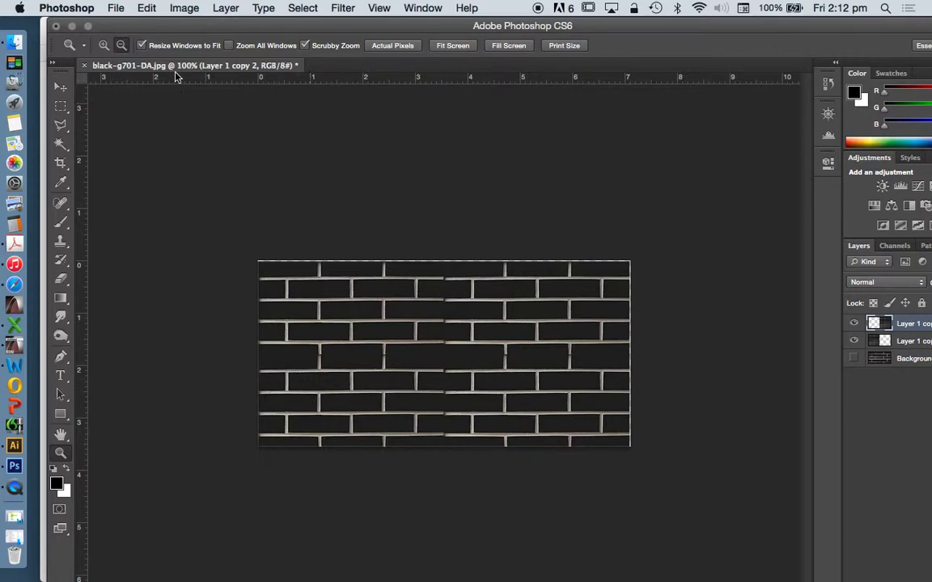
- Zoom in on the seam between halves and undo/redo the right-half copy to compare
click(104, 45)
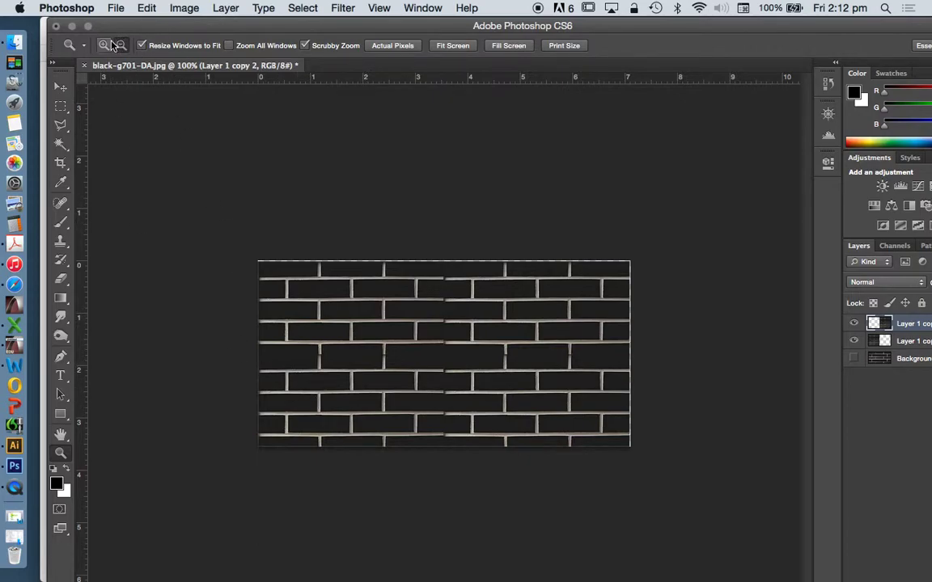
click(466, 458)
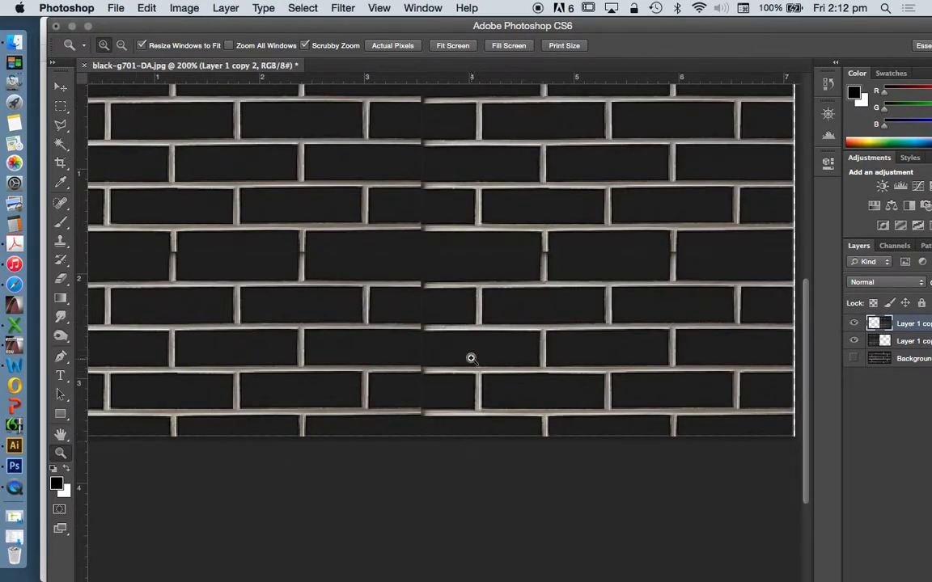
key(super+z)
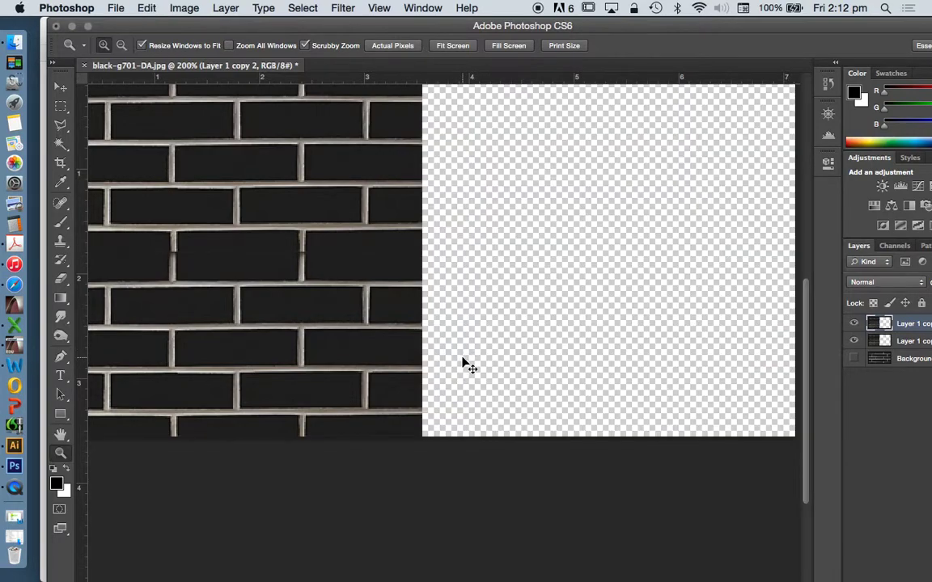
key(super+z)
key(super+z)
key(super+z)
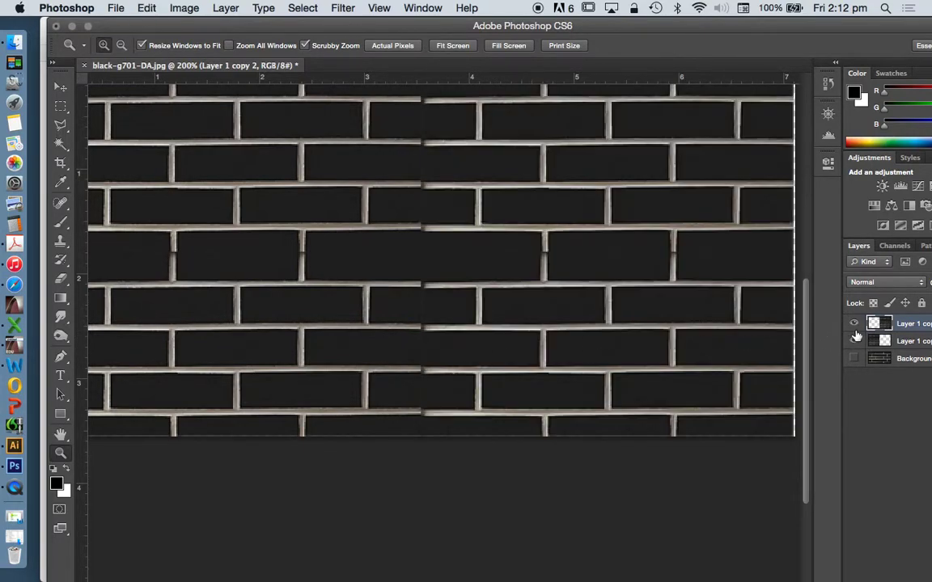
- Hide both tiled copy layers, show only the Background photo, and view it at 100%
click(853, 324)
click(854, 340)
click(854, 358)
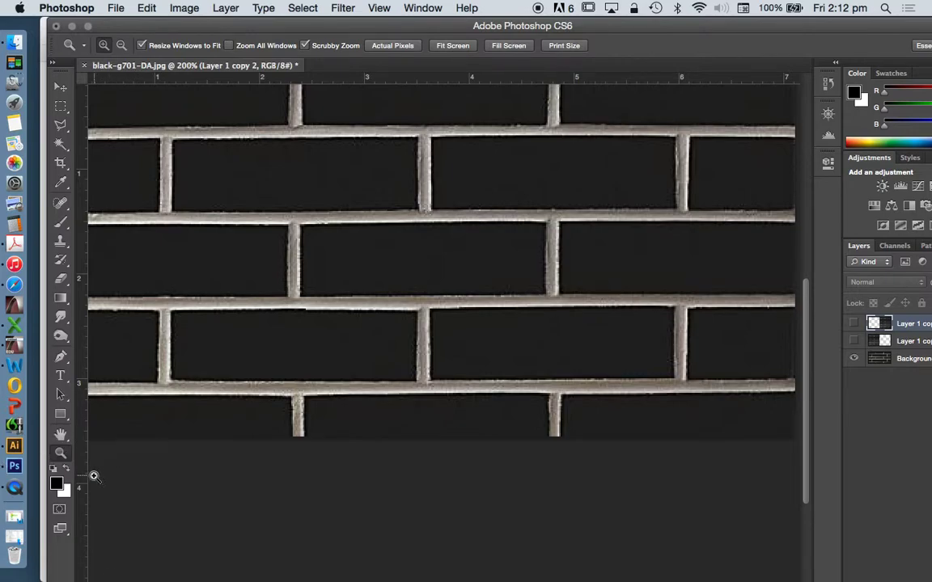
alt+click(452, 393)
alt+click(452, 392)
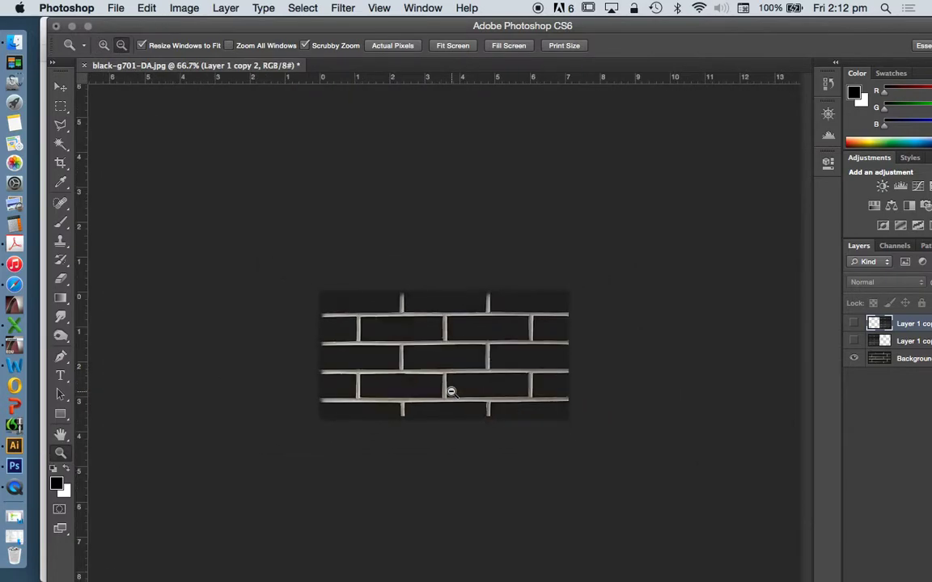
click(102, 45)
click(370, 377)
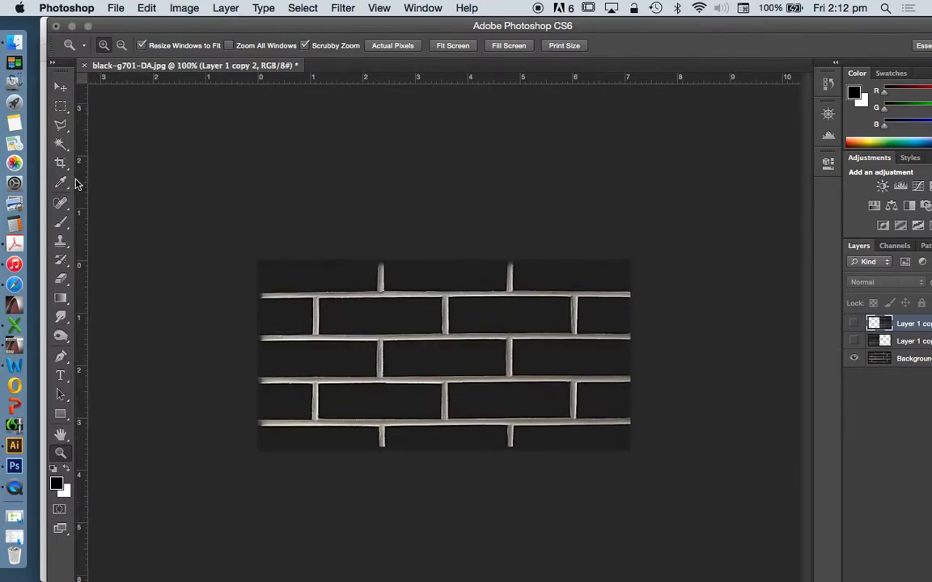
- Place a vertical guide on a mortar joint, undoing the extra horizontal guide
drag(79, 198, 382, 240)
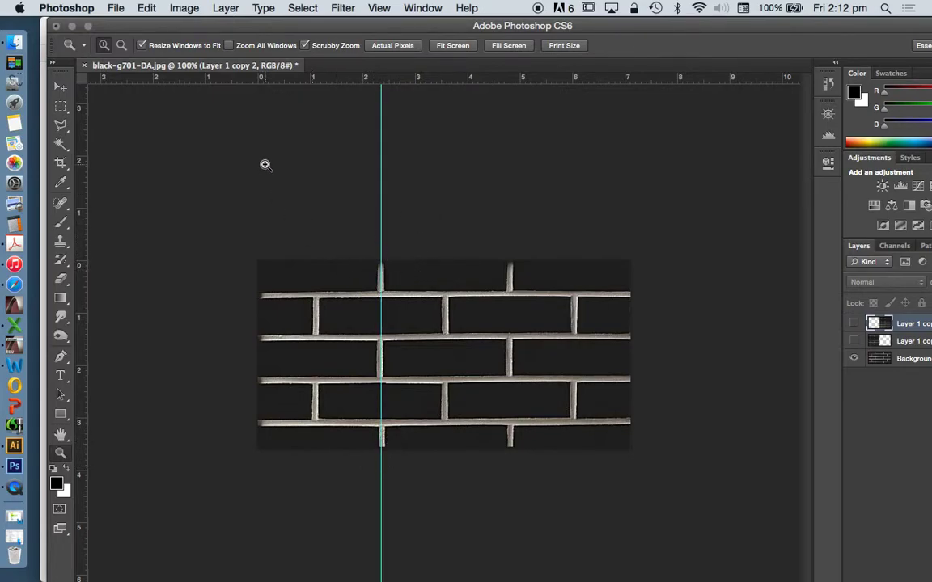
drag(258, 81, 291, 295)
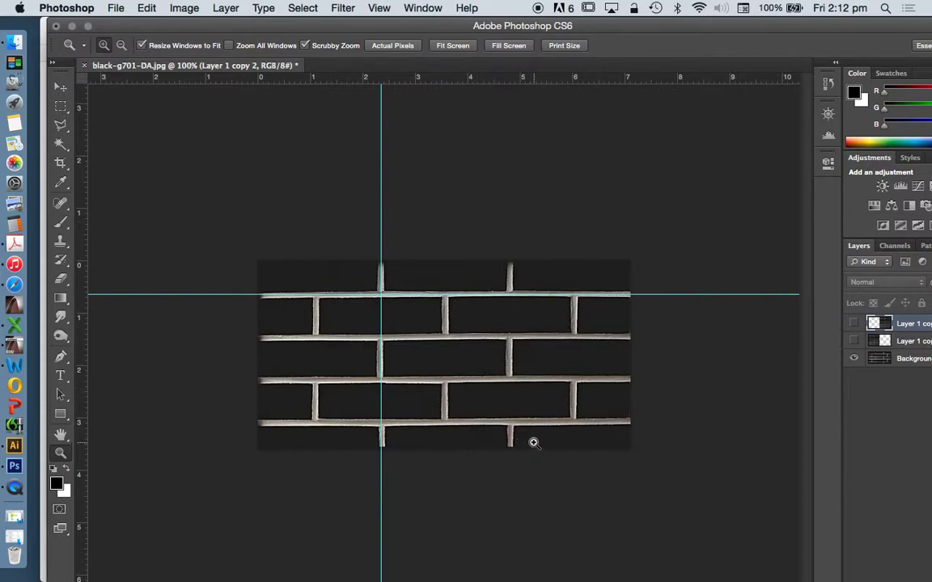
key(super+z)
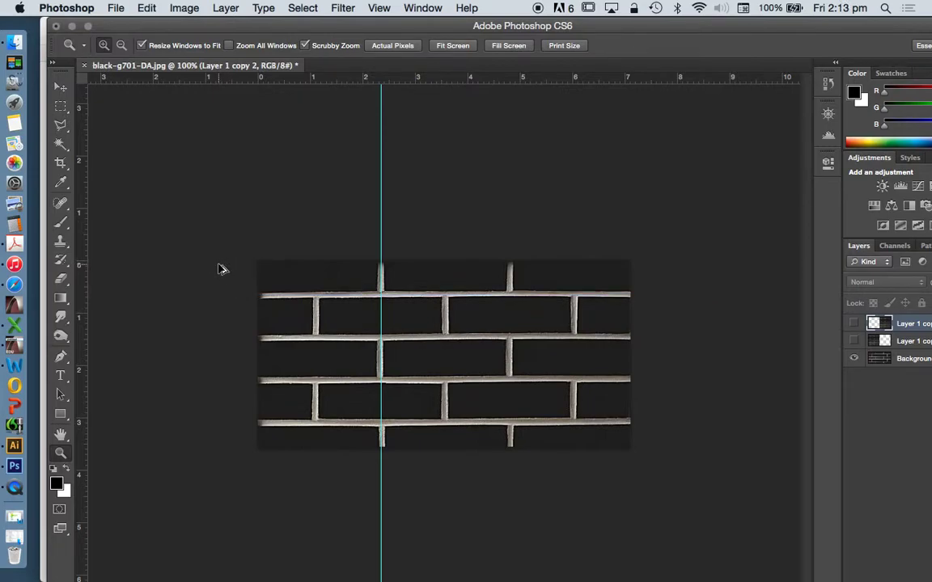
- Drag the vertical guide off the canvas with the Move tool
click(59, 85)
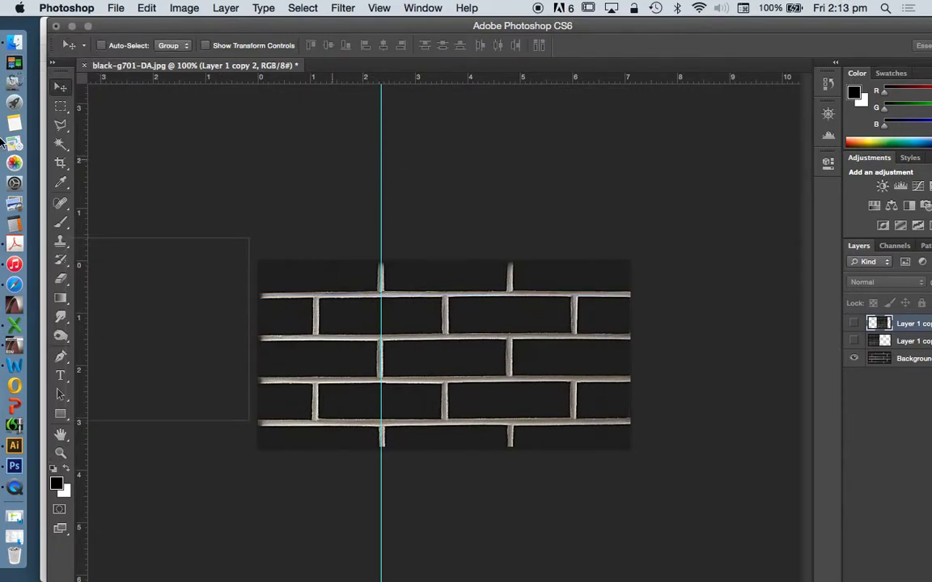
drag(386, 164, 49, 114)
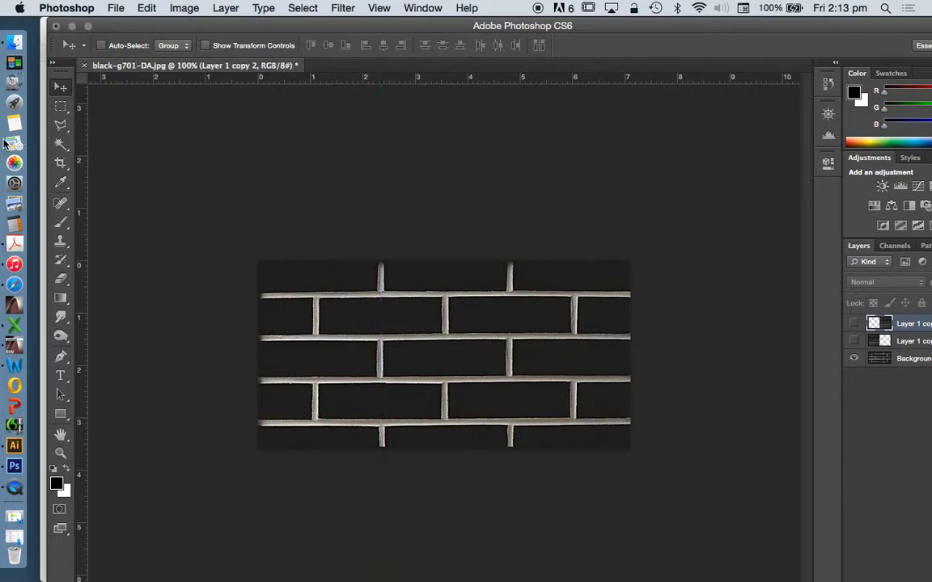
click(58, 105)
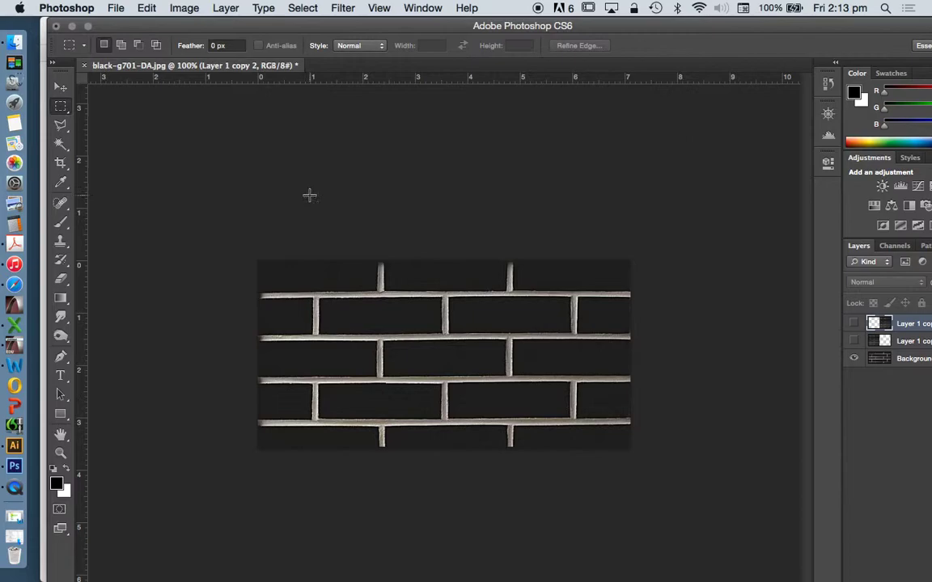
- Select both tiled brick layers and delete them, confirming the prompt
right_click(903, 330)
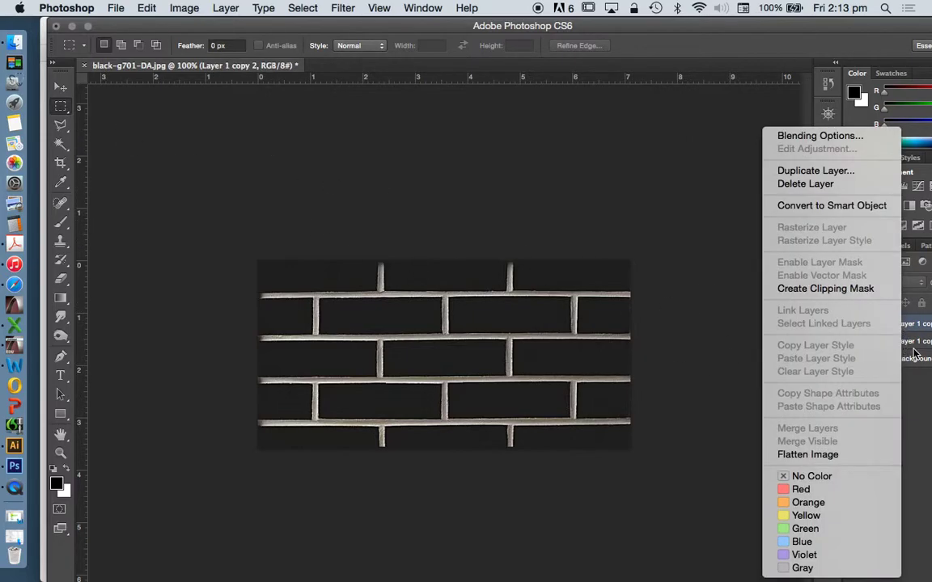
click(913, 348)
shift+click(912, 343)
right_click(911, 341)
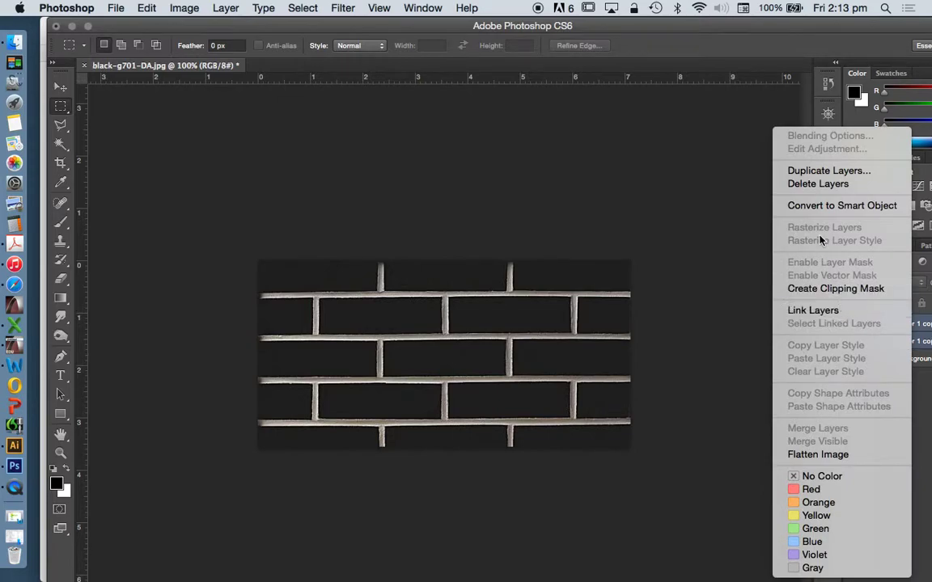
click(782, 183)
click(584, 227)
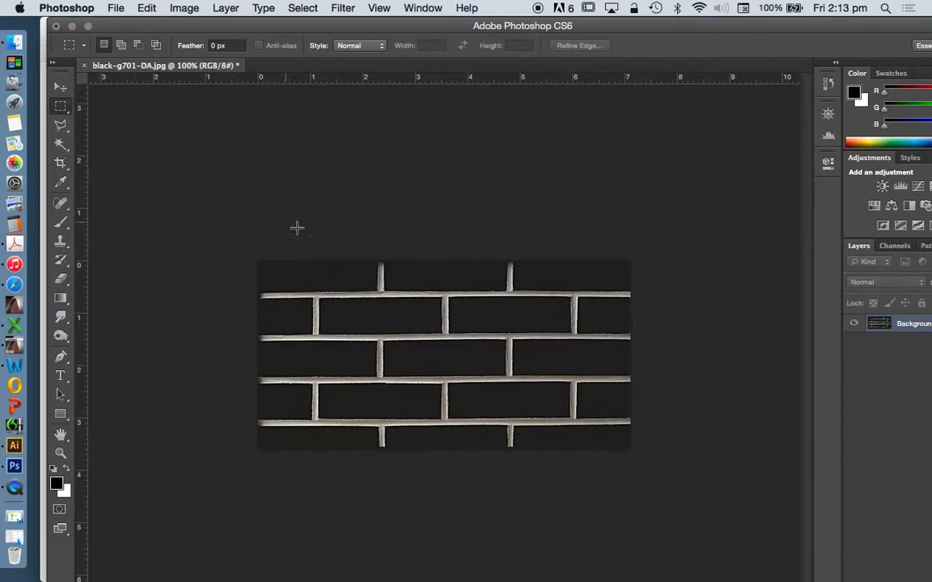
- Marquee just inside the photo's edges and crop to it (6.92 × 3.40 cm), then deselect
drag(264, 266, 627, 444)
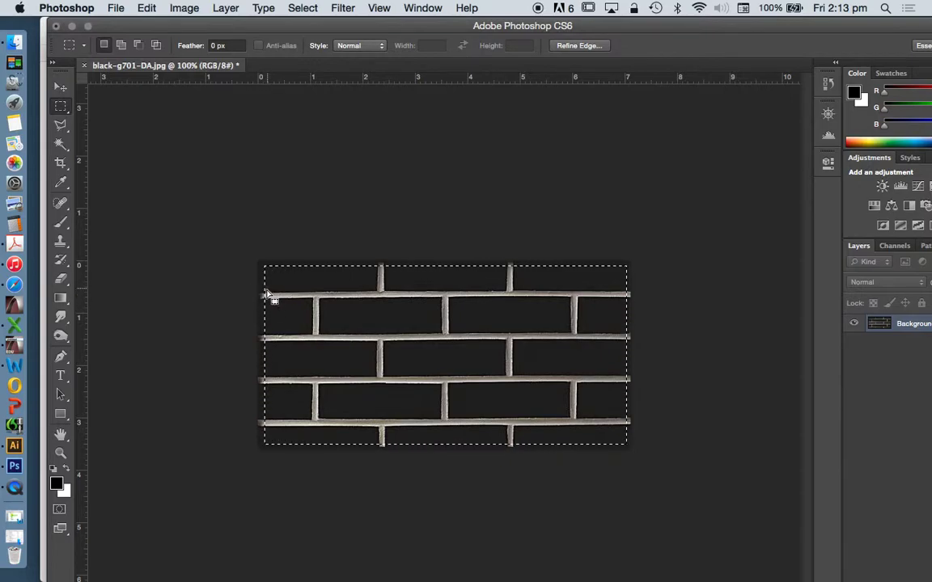
click(182, 8)
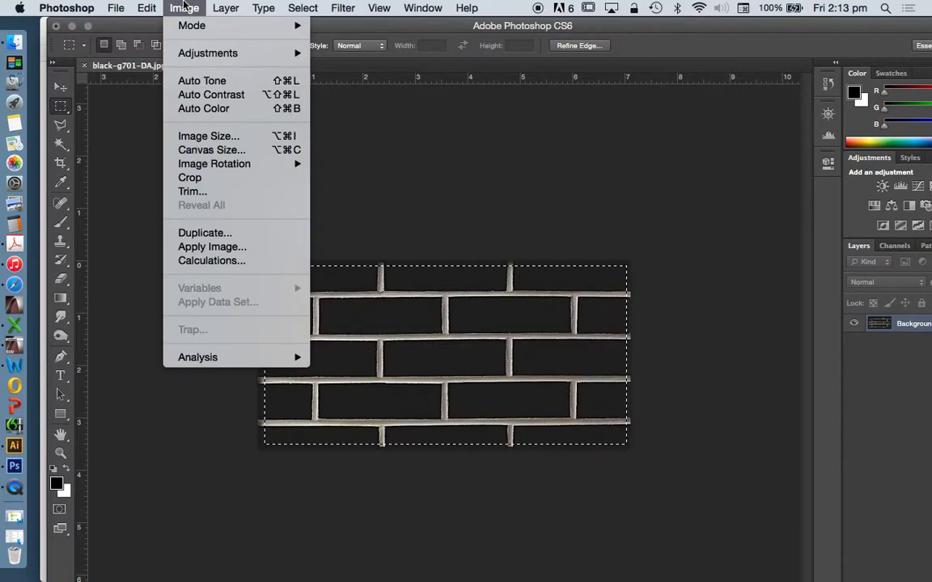
click(179, 176)
key(super+d)
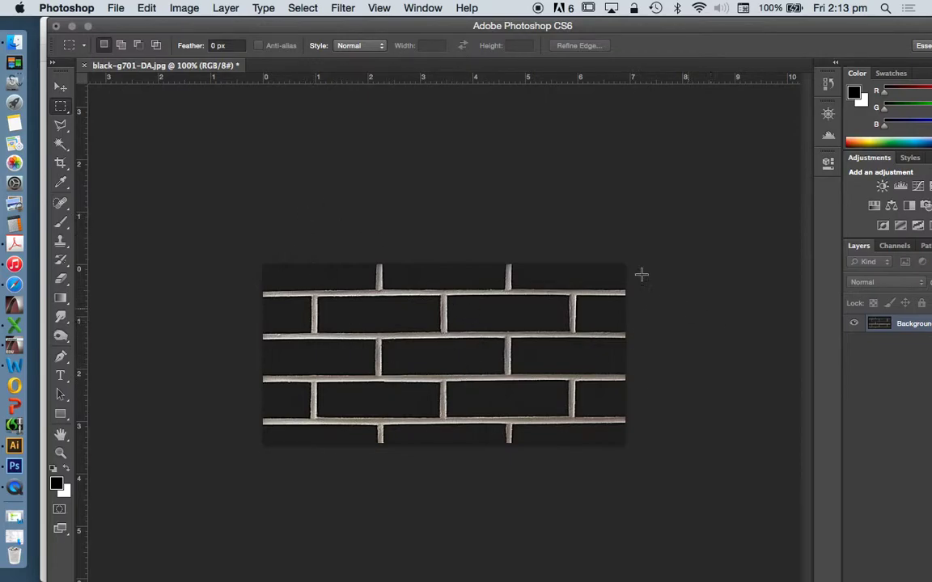
click(337, 7)
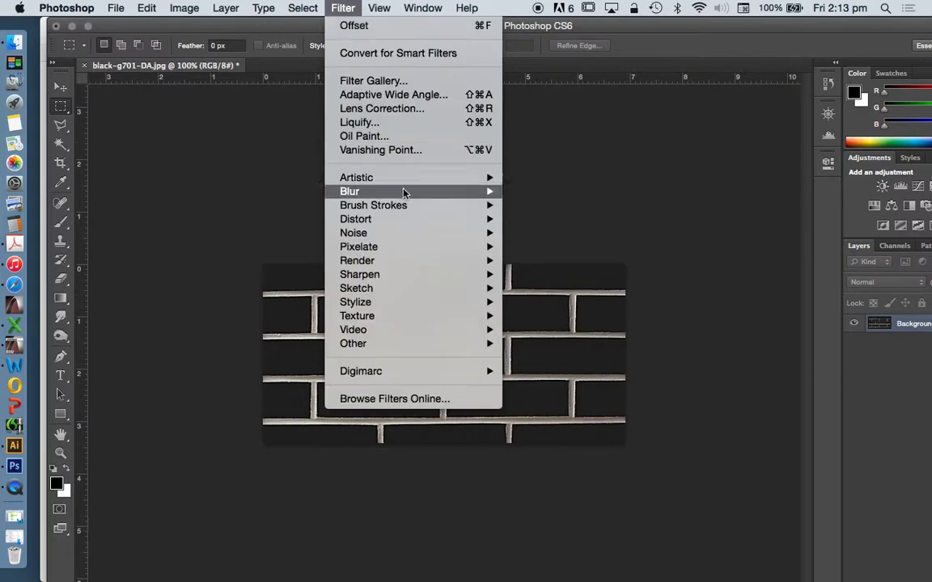
mouse_move(402, 343)
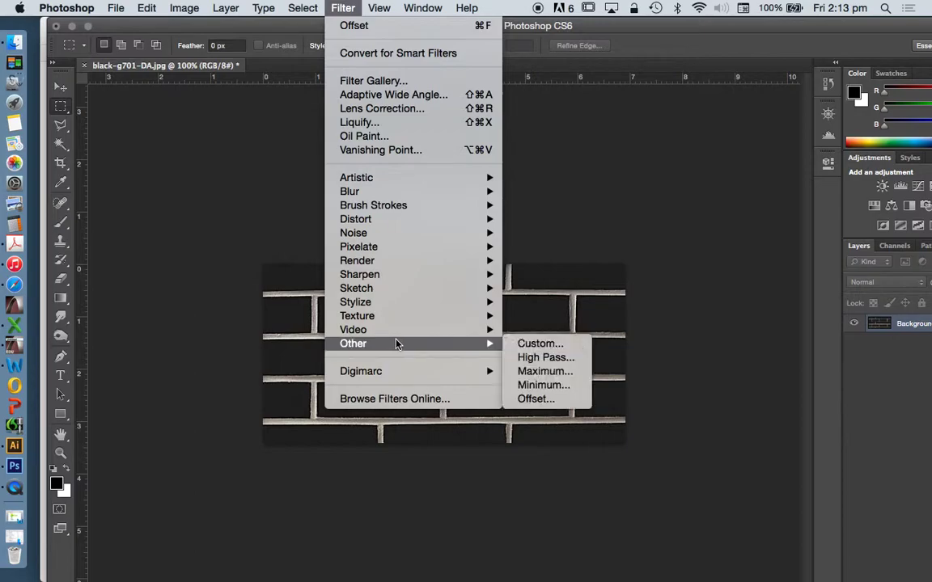
click(565, 400)
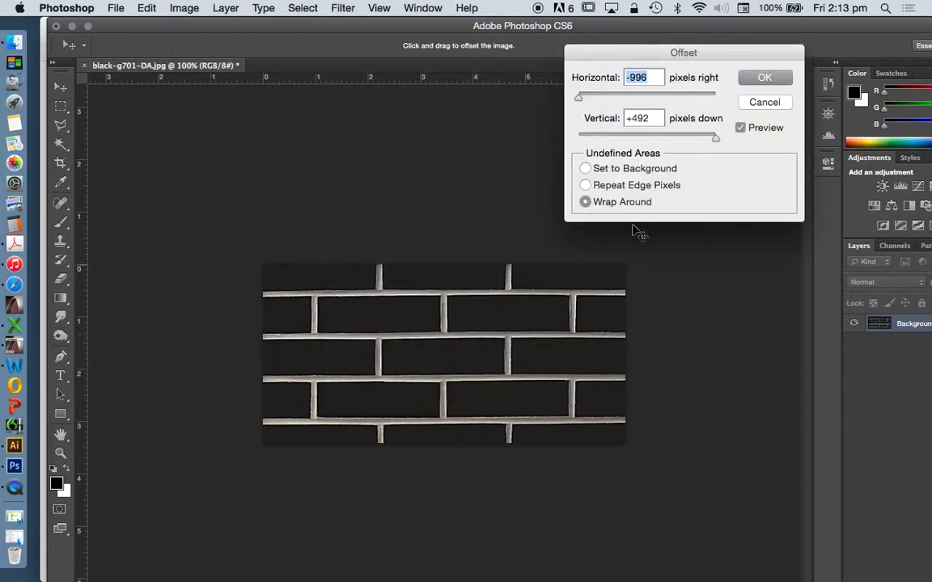
drag(584, 98, 597, 96)
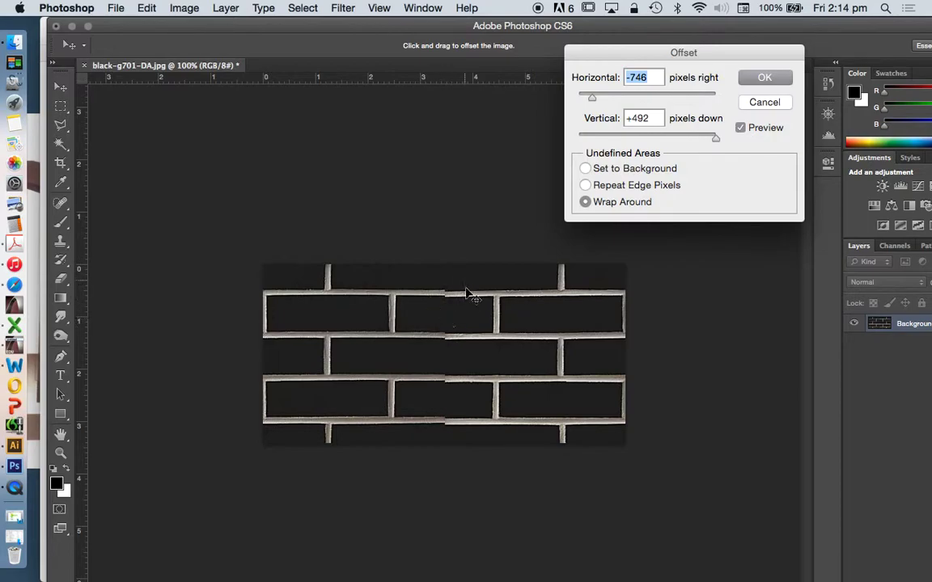
drag(691, 139, 668, 139)
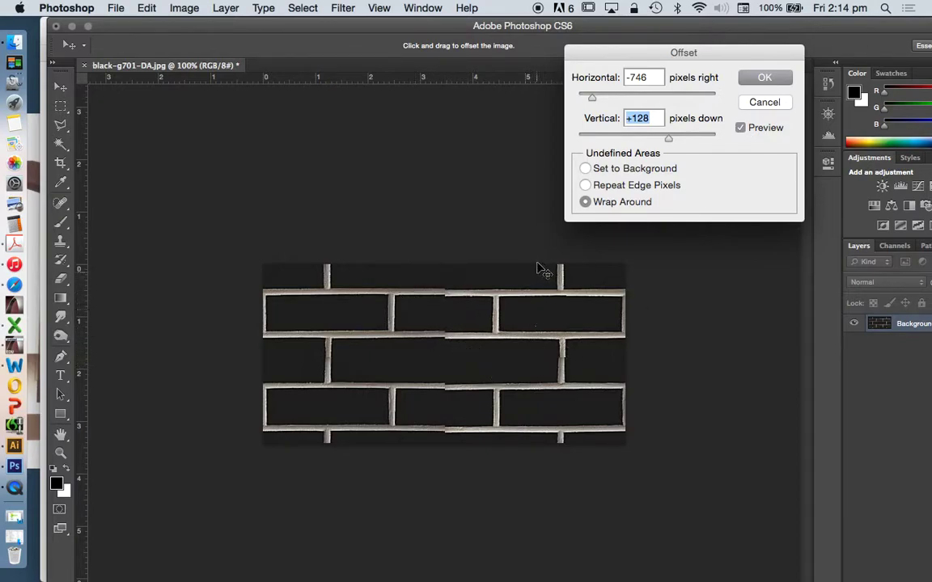
click(773, 103)
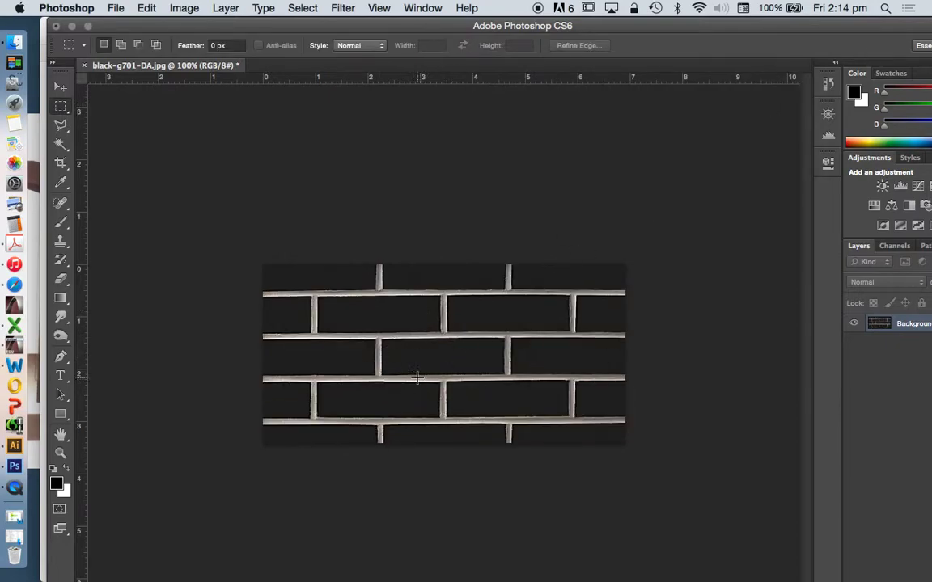
- Place top, bottom, left and right guides around one whole-brick repeat at the mortar joints
drag(241, 78, 283, 314)
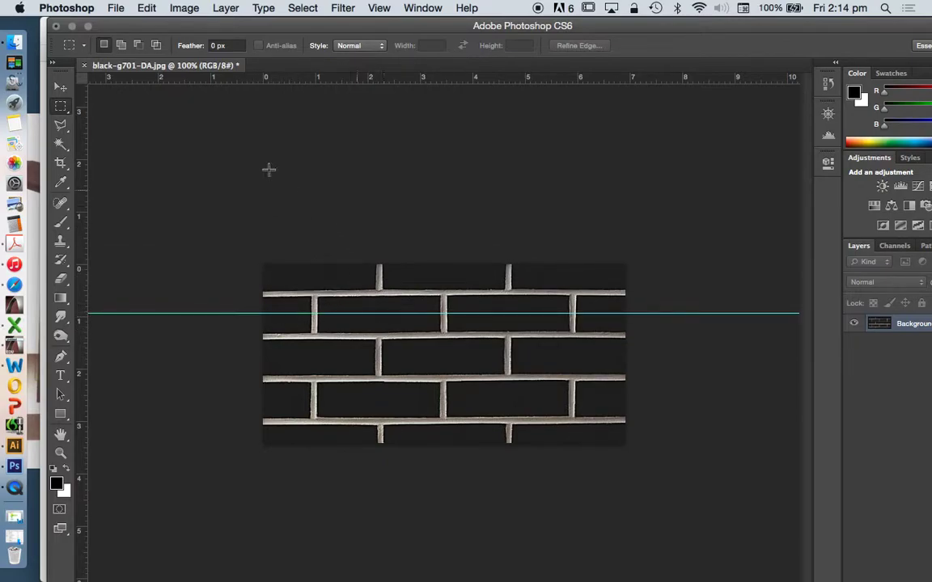
drag(311, 79, 327, 399)
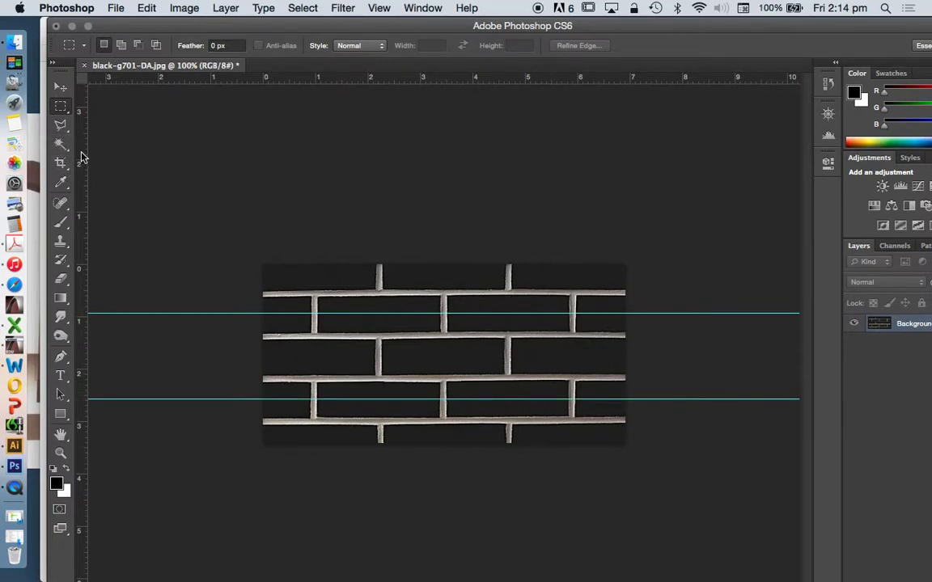
drag(80, 158, 379, 159)
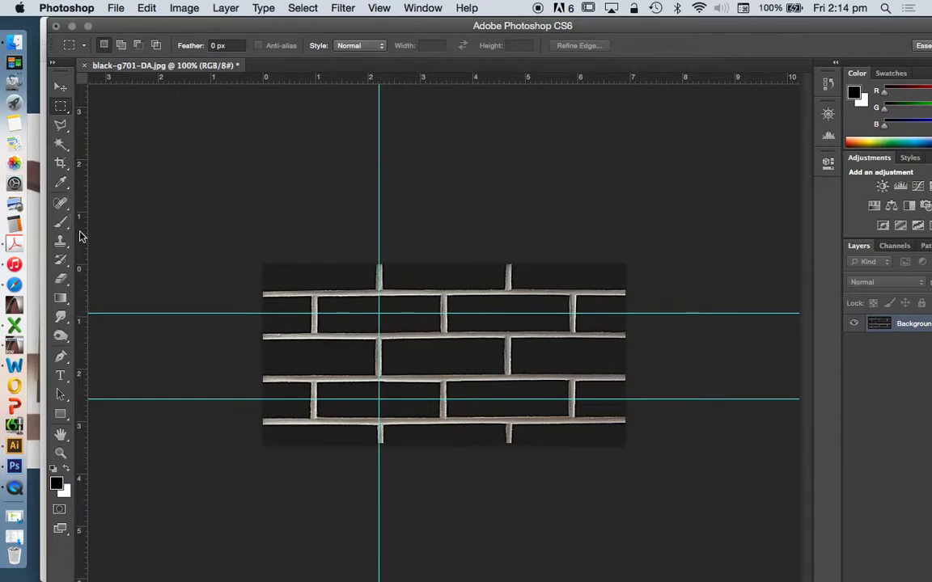
drag(81, 215, 510, 206)
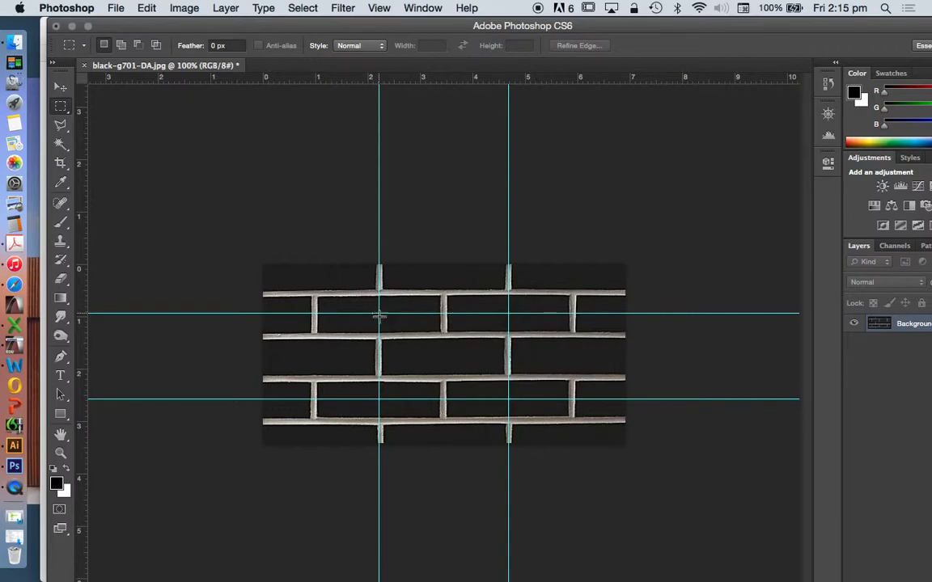
- Marquee the area inside the four guides, crop to it, and deselect
drag(379, 315, 508, 398)
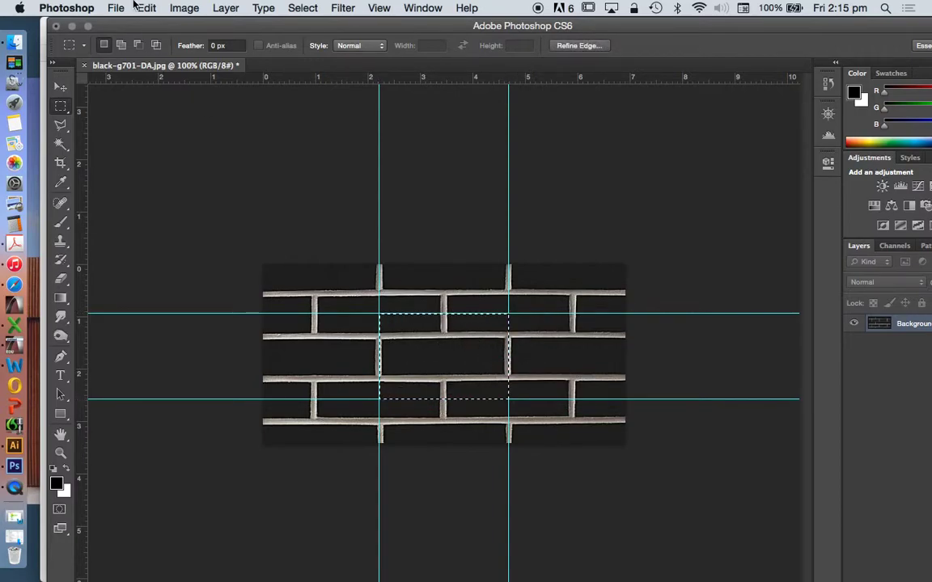
click(184, 8)
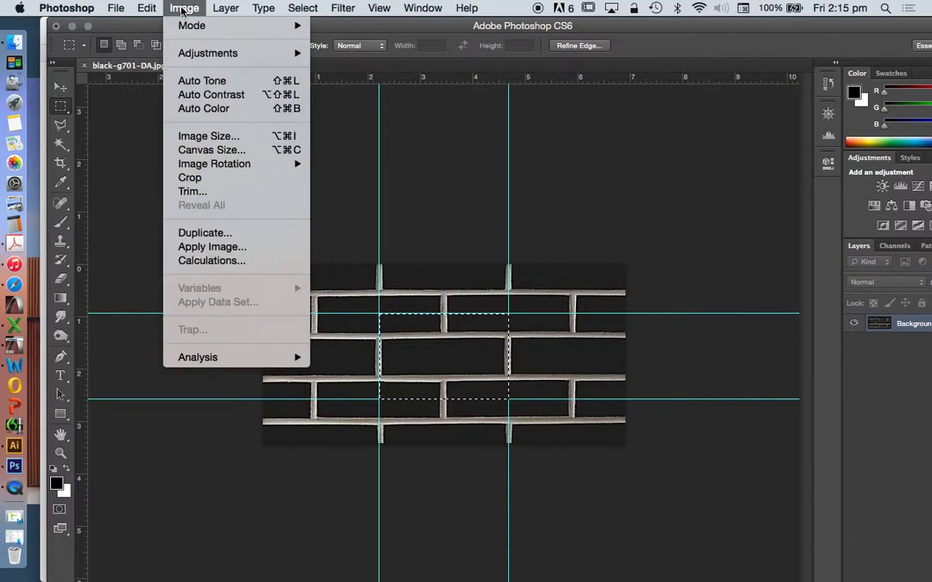
click(190, 177)
key(super+d)
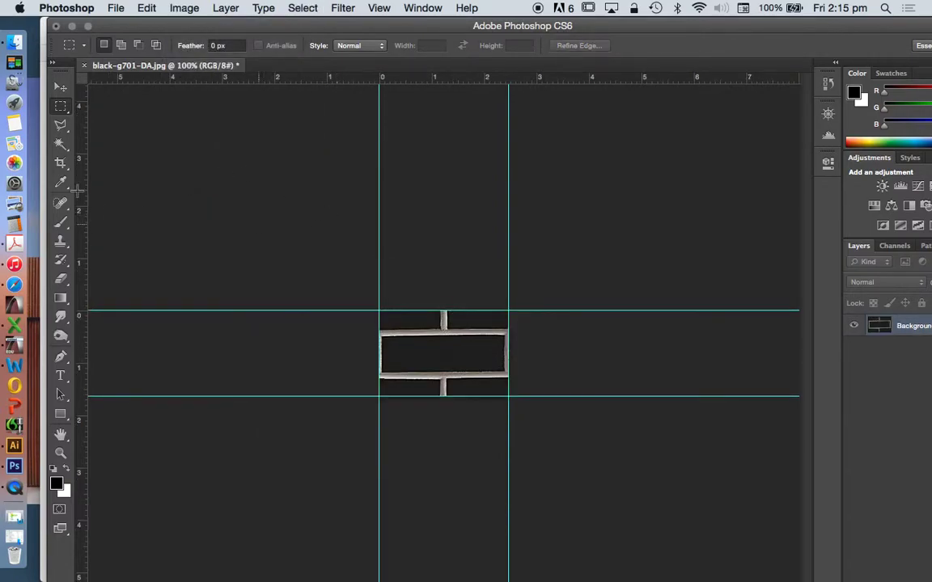
- Drag all four guides back off the canvas
click(61, 87)
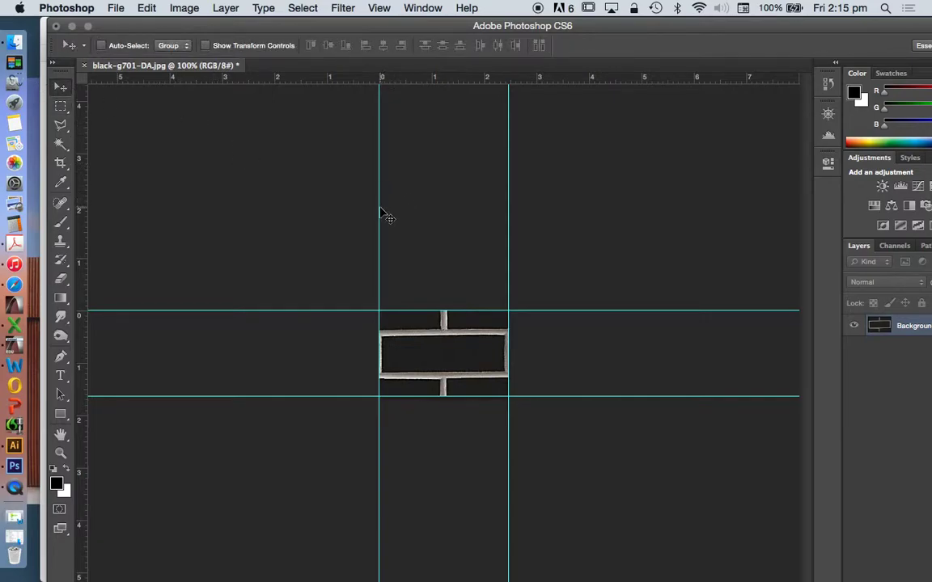
drag(378, 207, 48, 202)
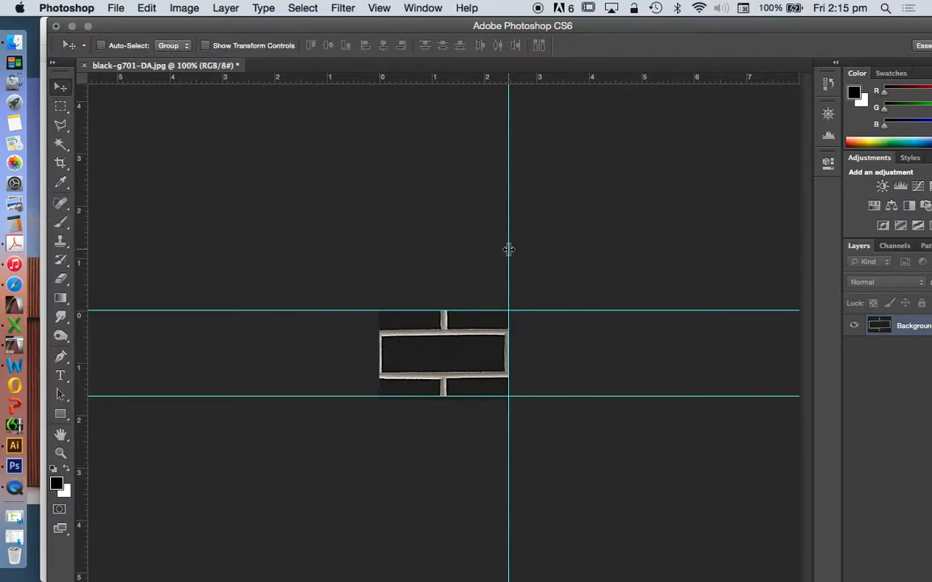
drag(508, 249, 825, 247)
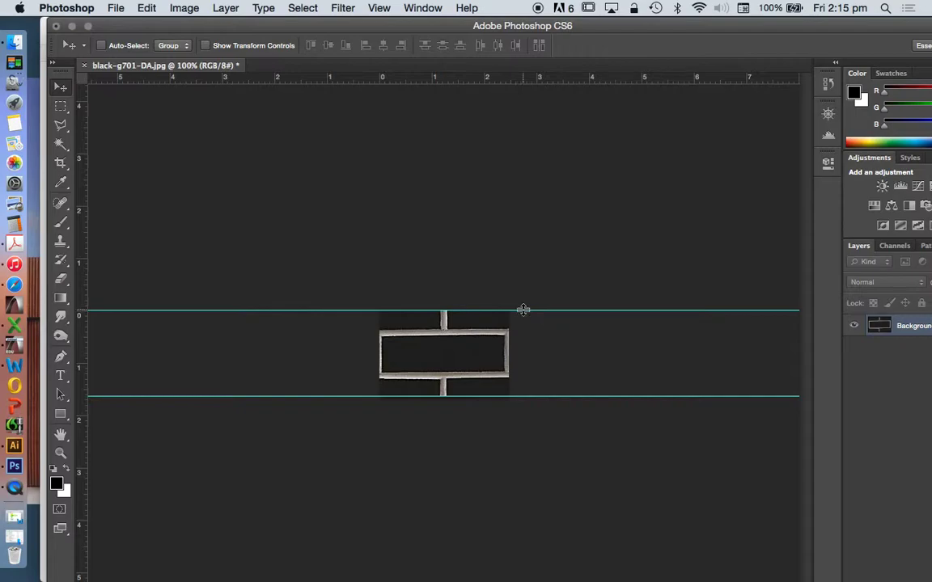
drag(523, 310, 493, 33)
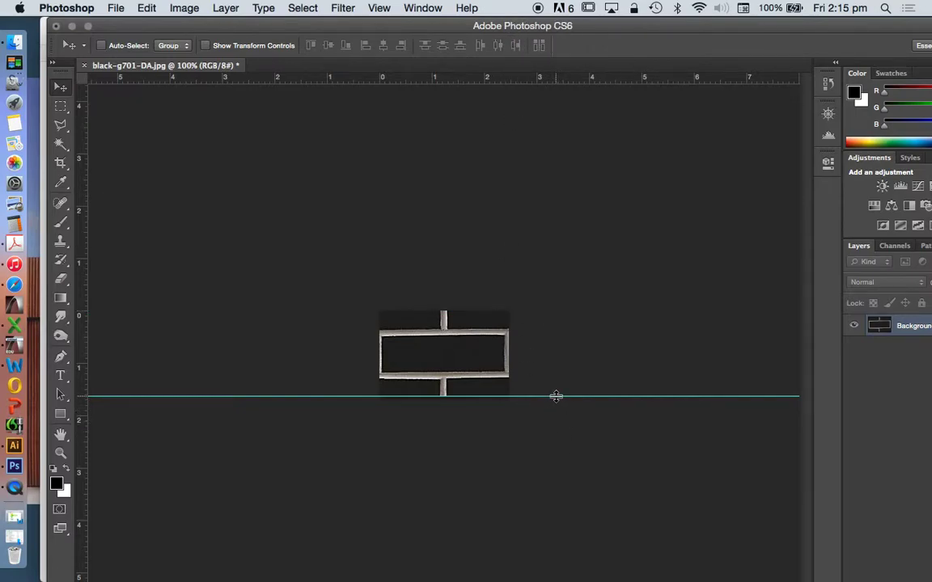
drag(555, 396, 566, 580)
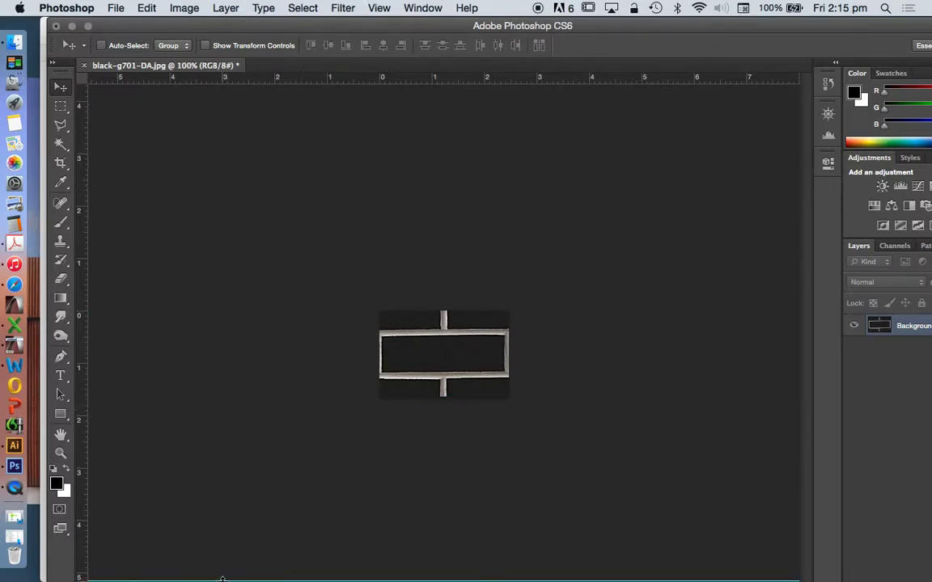
drag(227, 575, 244, 32)
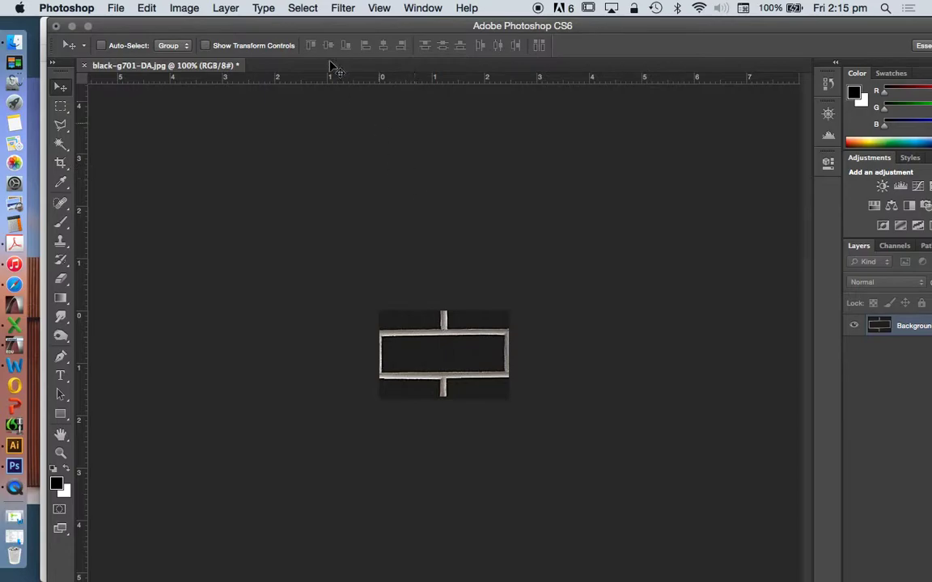
- Copy the brick tile onto a new layer and check its pixel size in Image Size
click(228, 10)
mouse_move(242, 25)
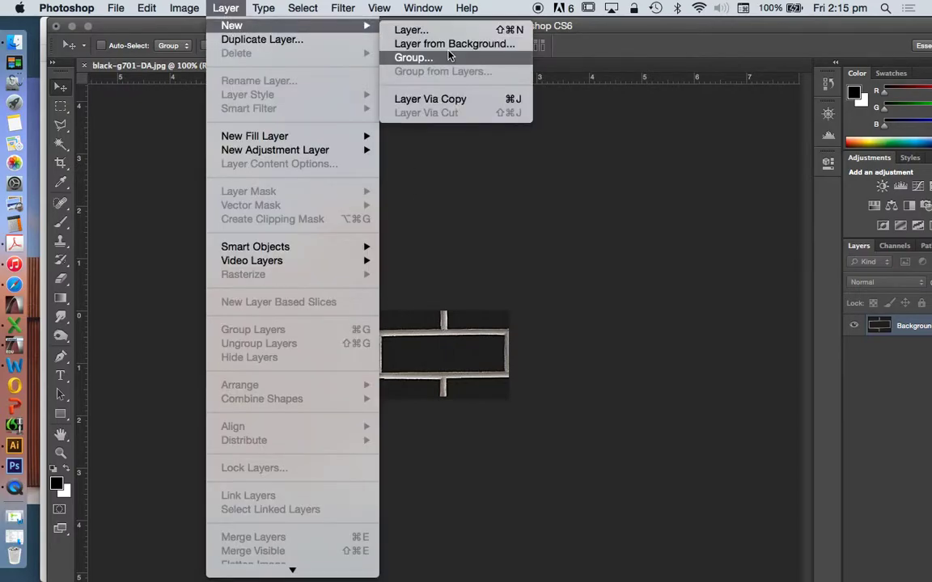
click(421, 89)
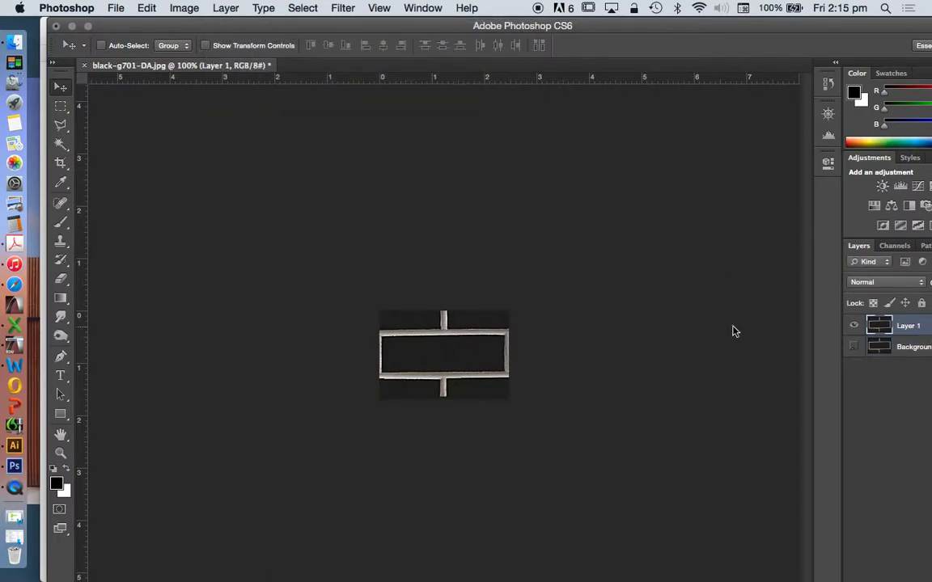
click(183, 8)
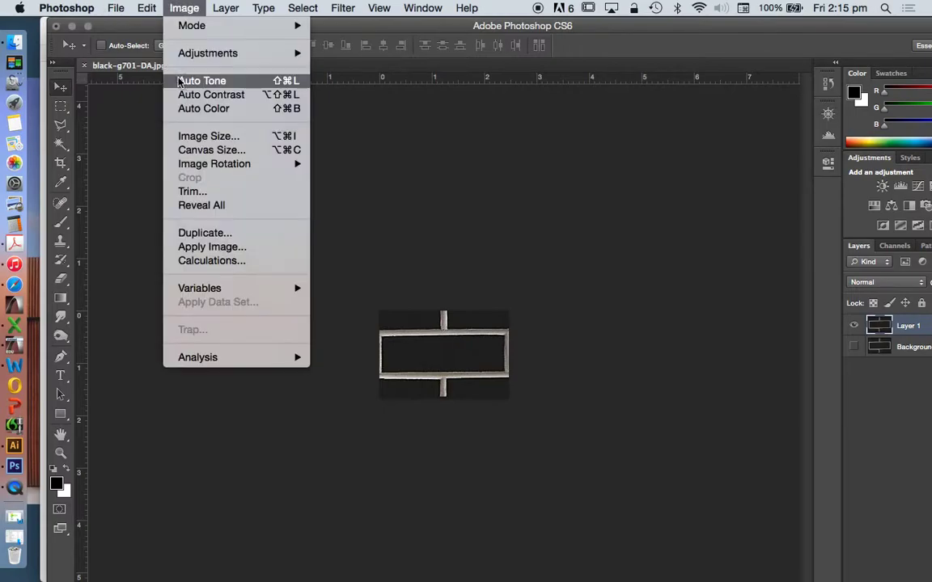
click(213, 139)
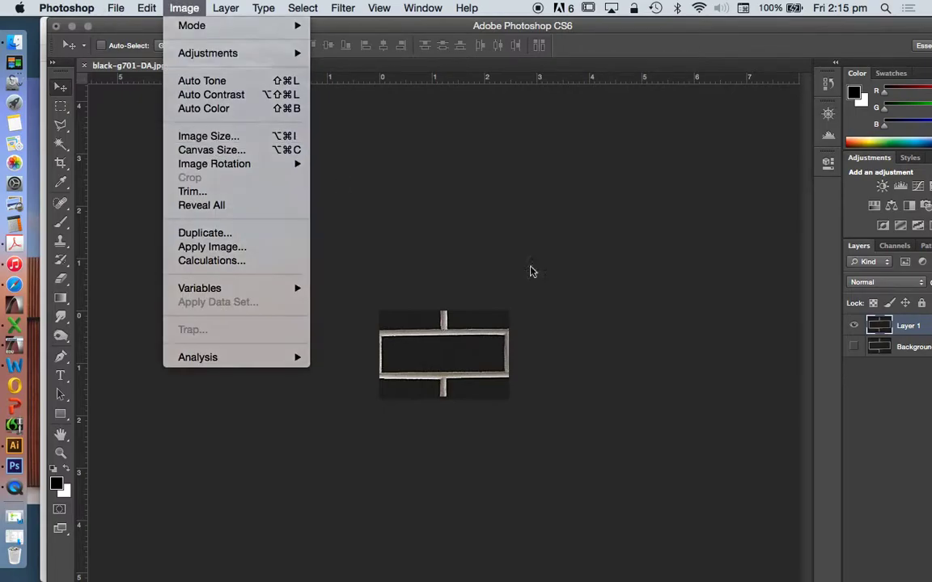
key(Escape)
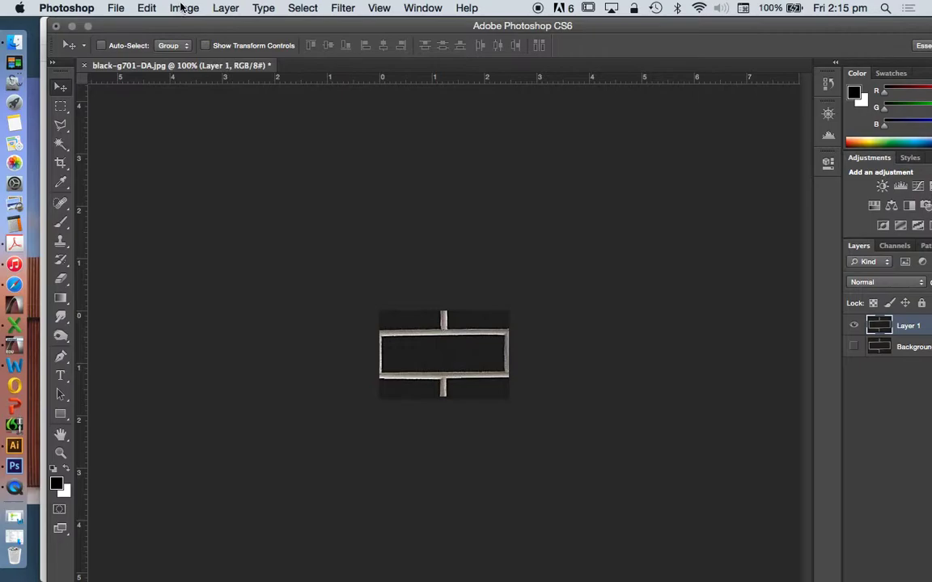
- Scale the Layer 1 tile to 50% with linked width and height
click(147, 8)
mouse_move(291, 330)
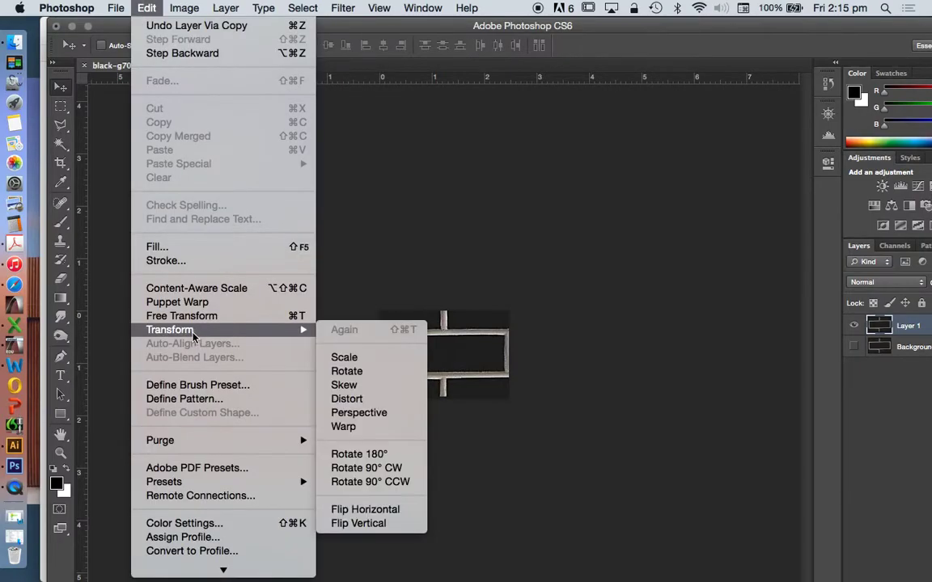
click(342, 356)
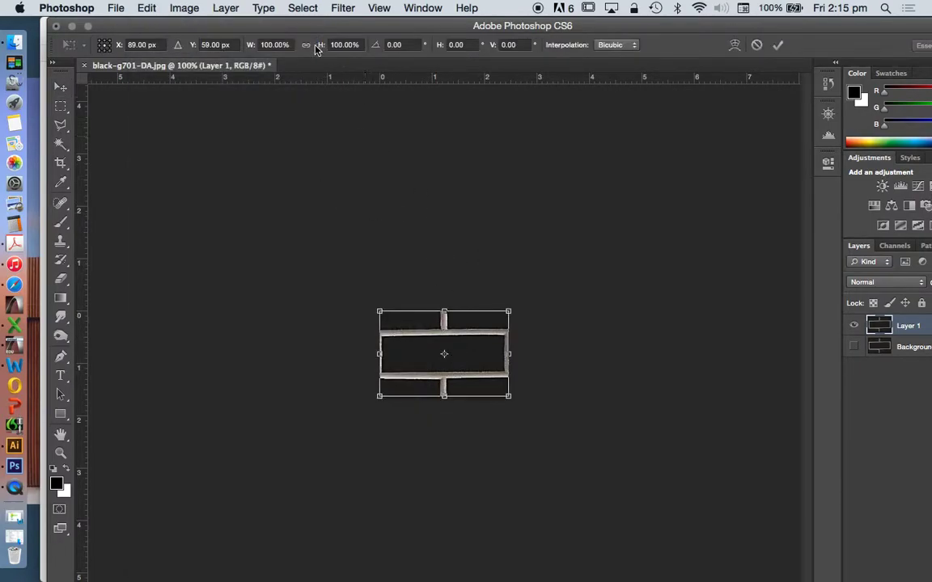
click(359, 45)
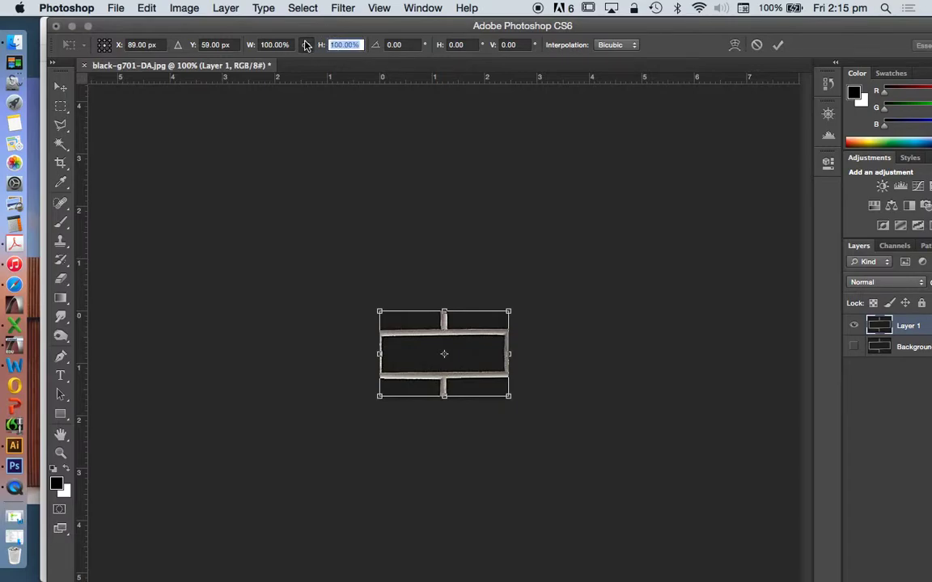
click(306, 45)
text(50)
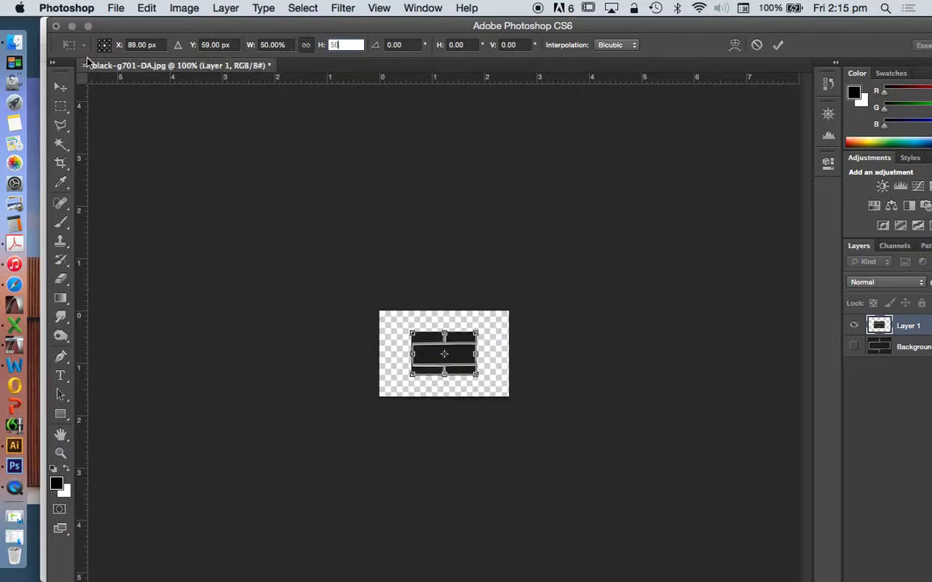
click(61, 87)
key(Return)
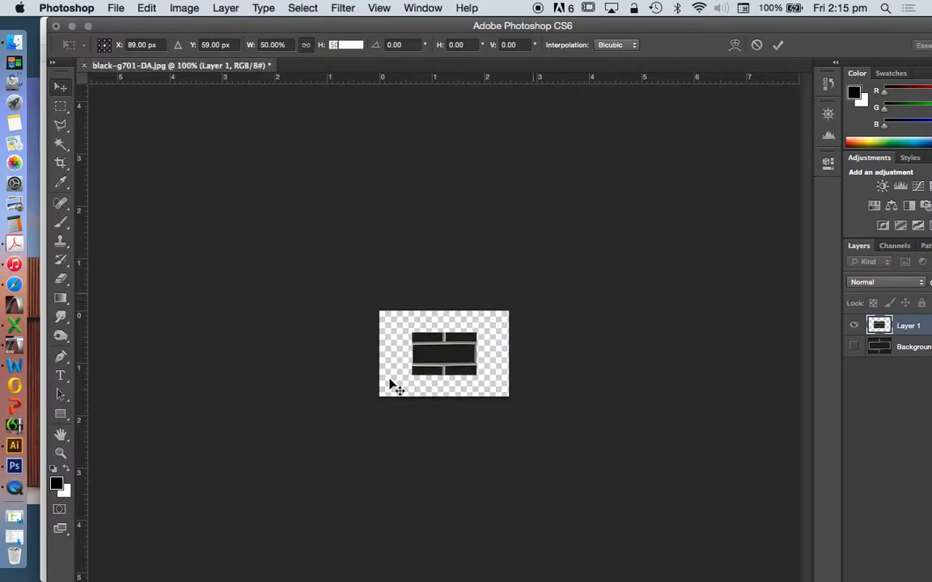
- Move the tile top-left, duplicate and merge, then shift a new copy 1.24 cm right
drag(441, 368, 407, 326)
key(super+j)
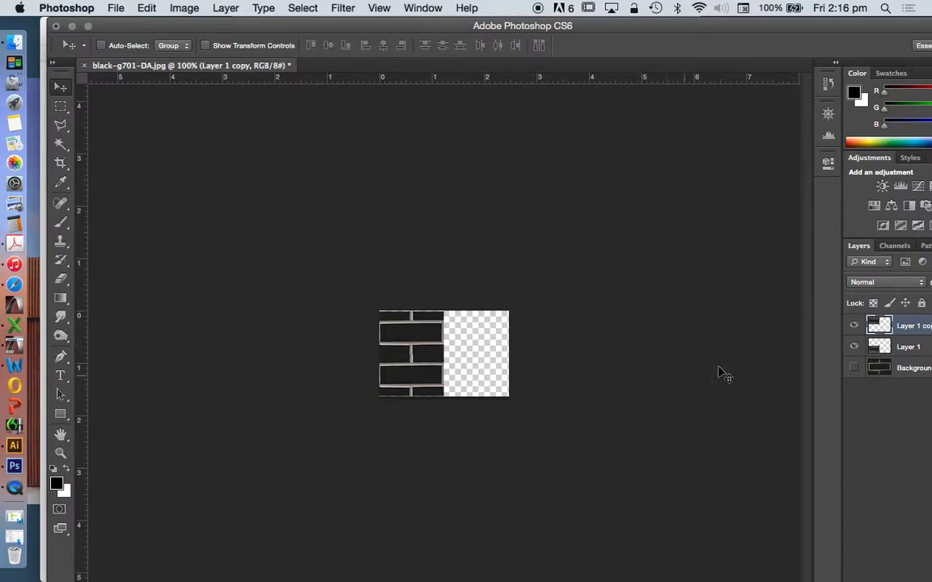
shift+click(907, 346)
click(223, 8)
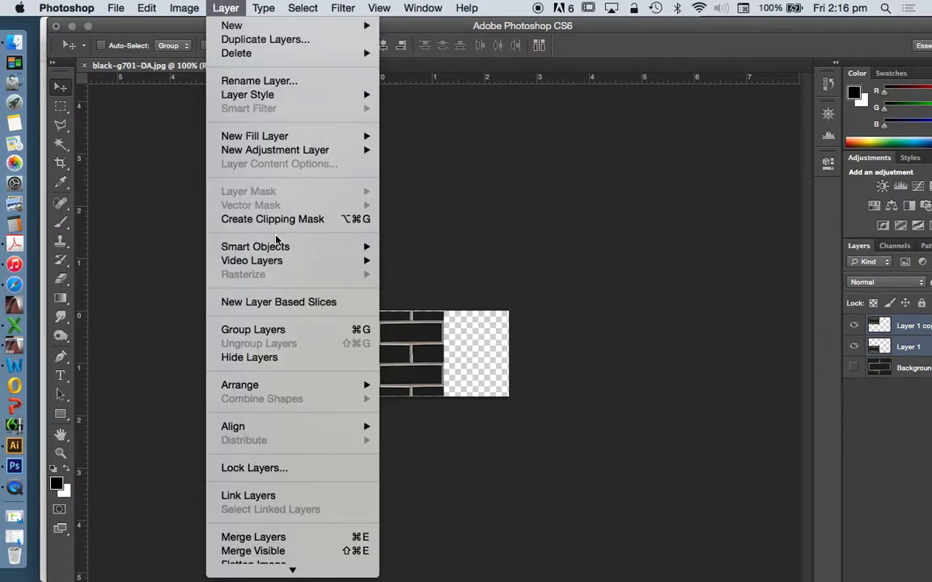
click(289, 538)
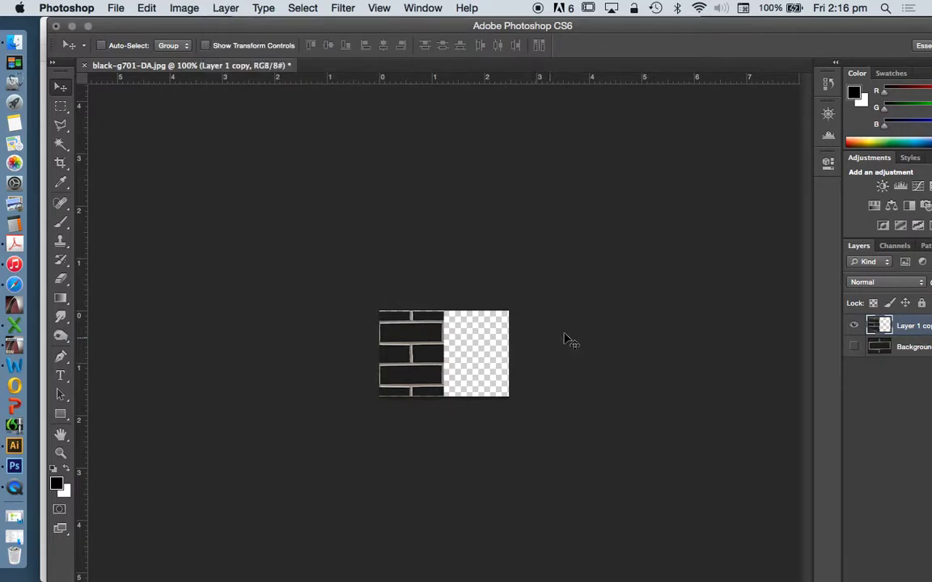
key(super+j)
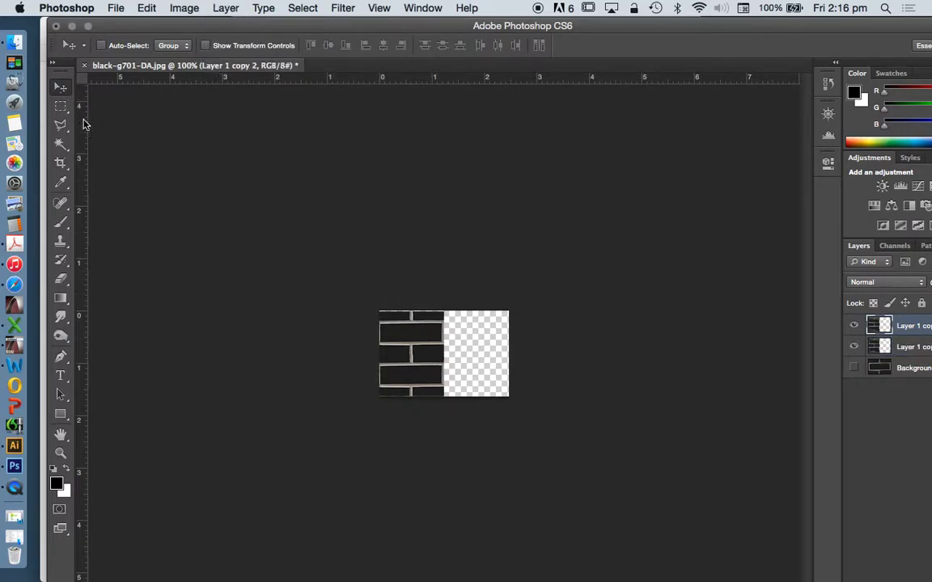
drag(413, 371, 478, 370)
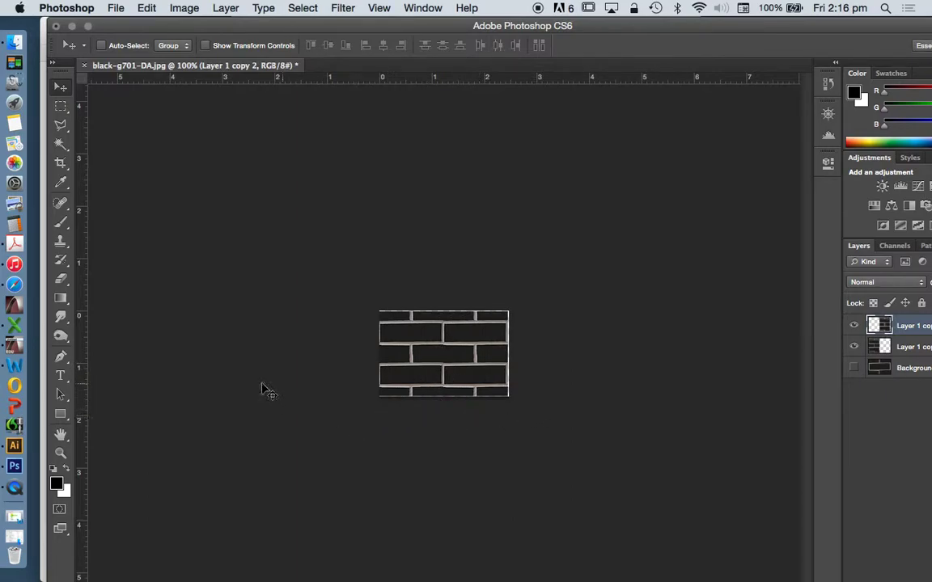
- At 300% zoom, nudge the right brick half up to align with a mortar line
click(61, 453)
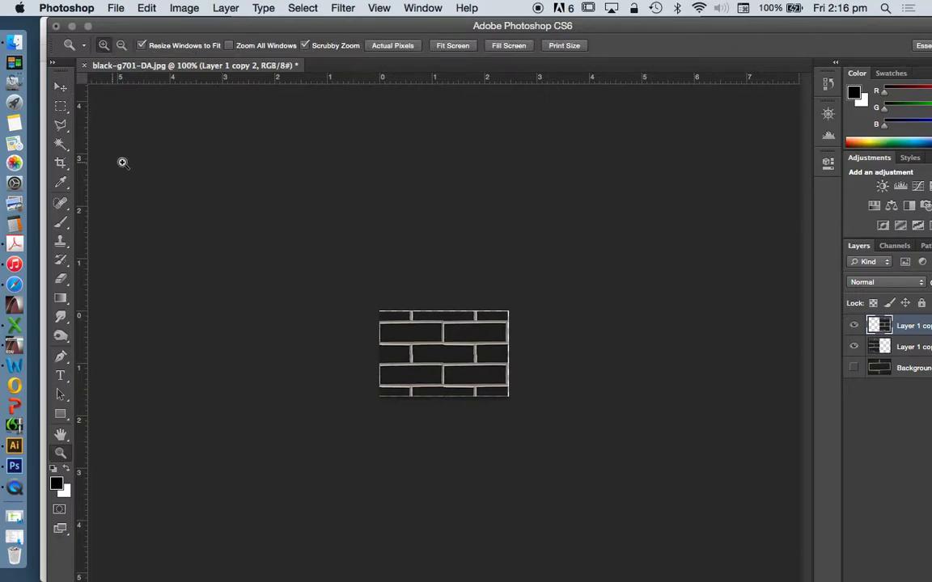
click(474, 401)
click(445, 389)
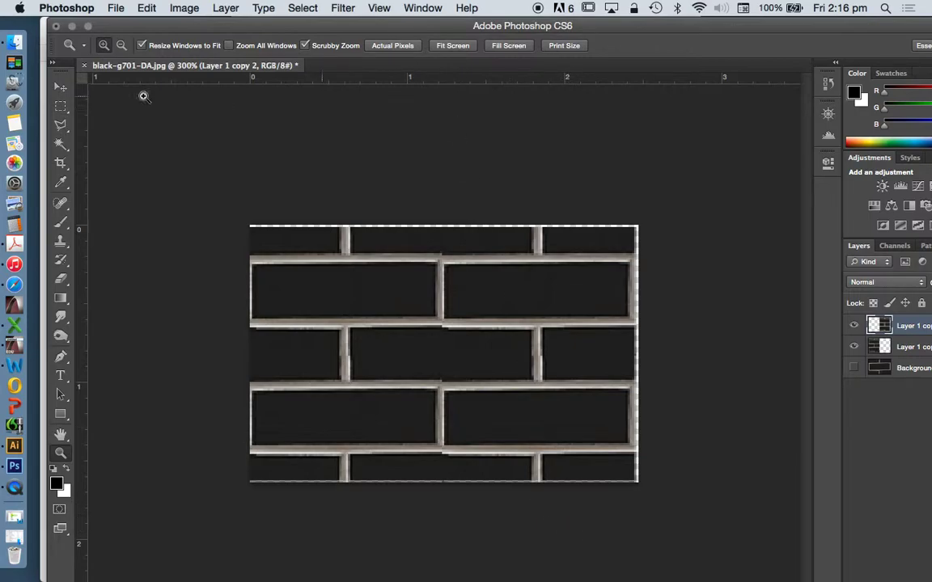
click(61, 87)
key(Up)
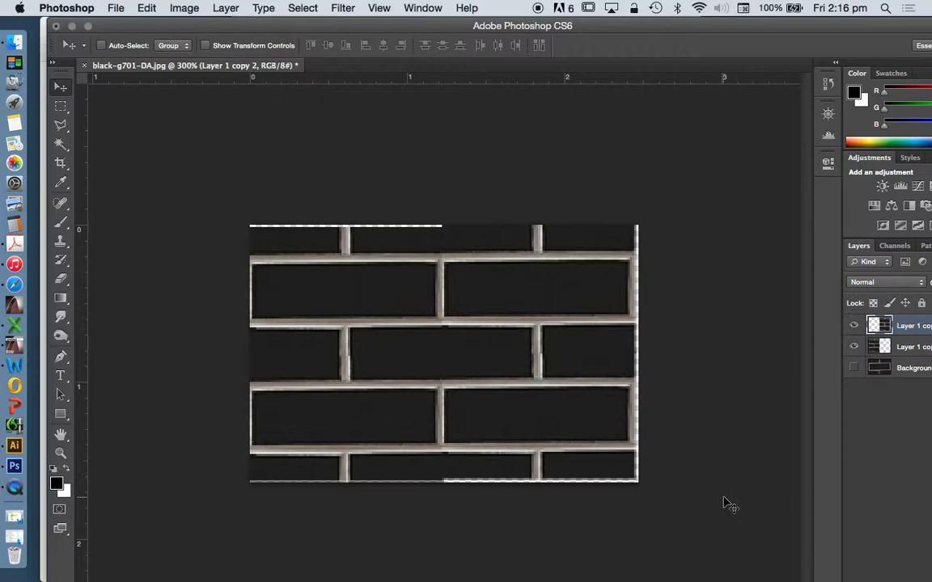
drag(417, 84, 429, 328)
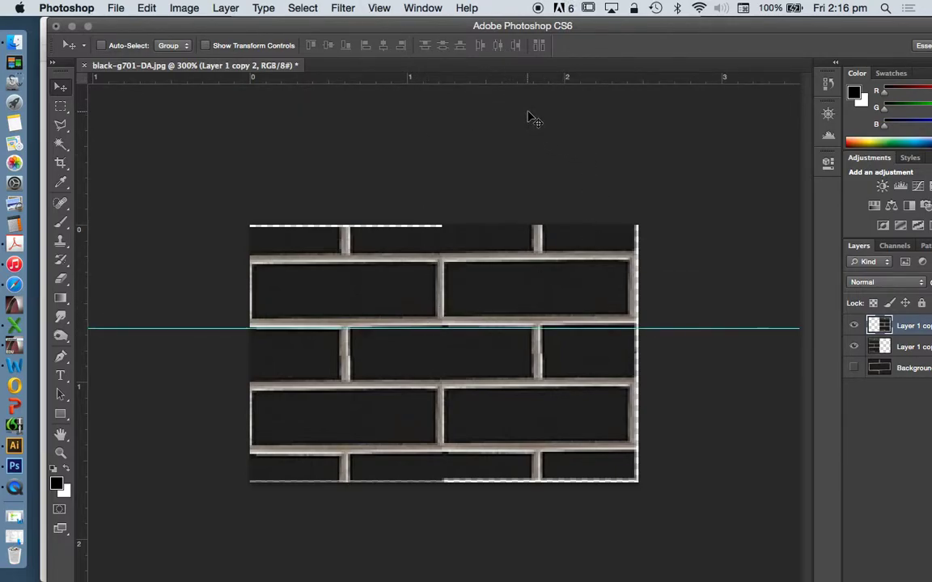
drag(692, 332, 578, 78)
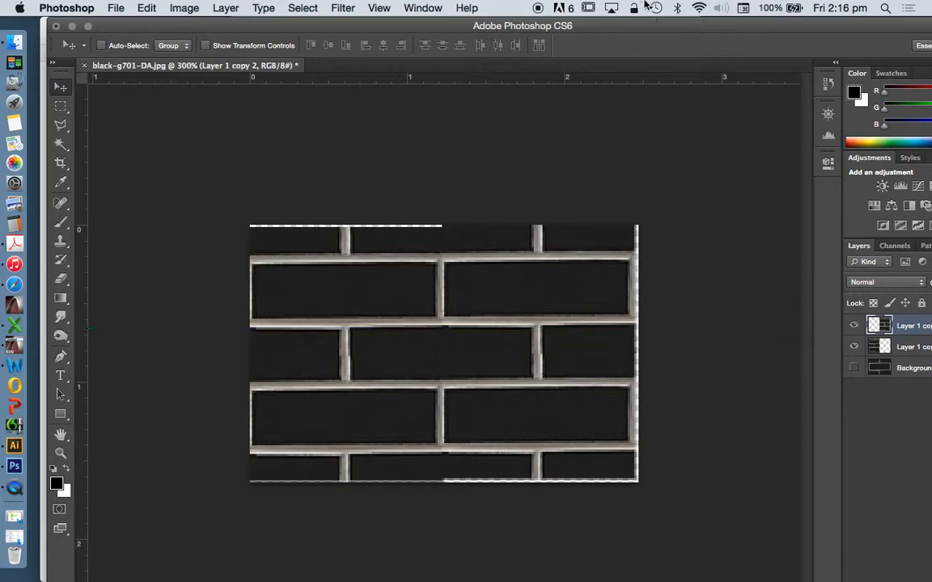
- Rotate both brick layers slightly to level the courses
shift+click(888, 348)
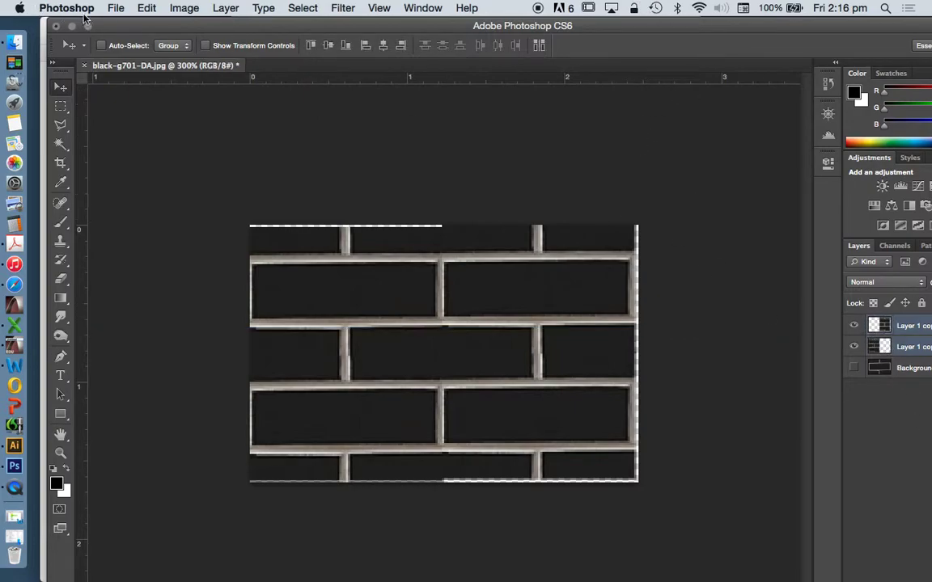
click(146, 8)
mouse_move(259, 329)
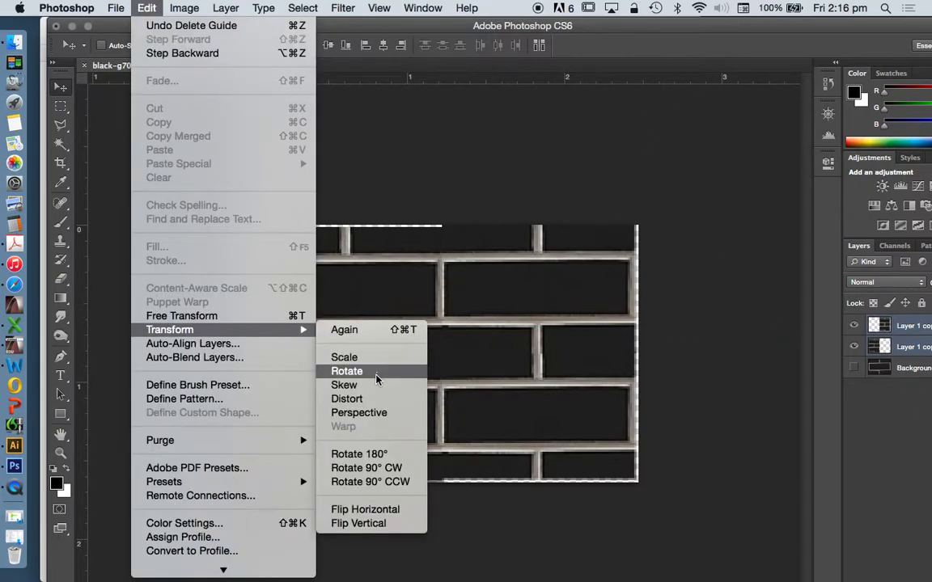
click(347, 371)
drag(638, 224, 642, 224)
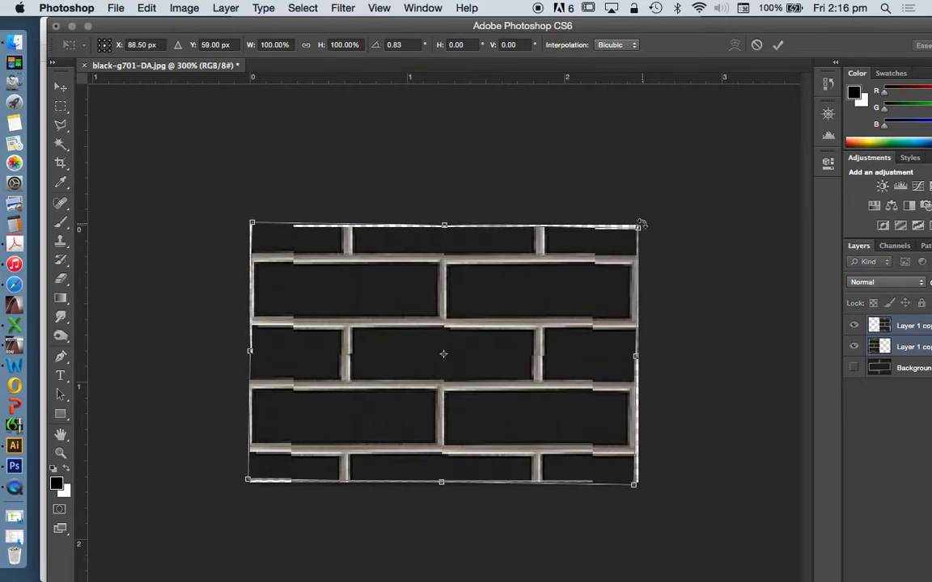
click(60, 87)
click(583, 215)
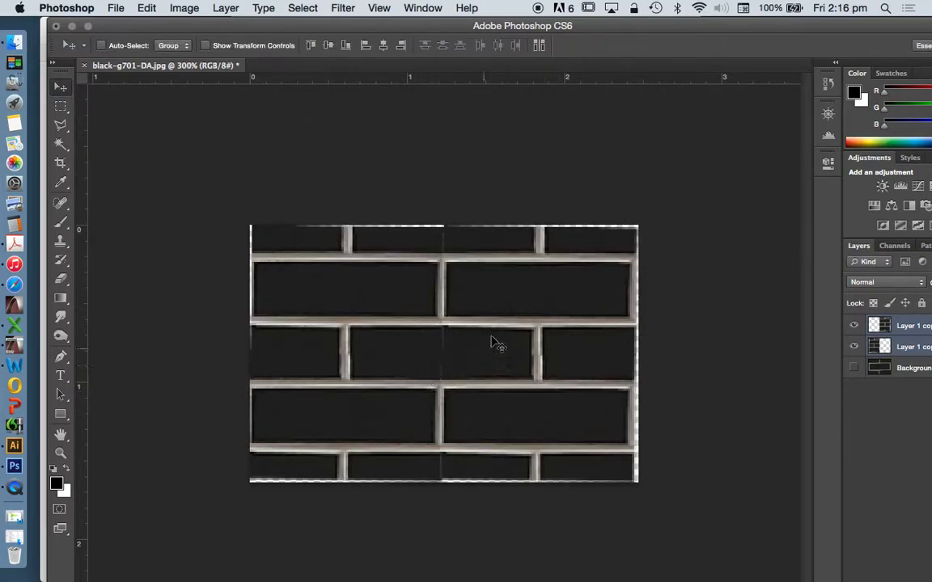
- Zoom back to 100%, close black-g701-DA.jpg without saving, and switch to Safari
click(61, 453)
click(122, 46)
click(275, 190)
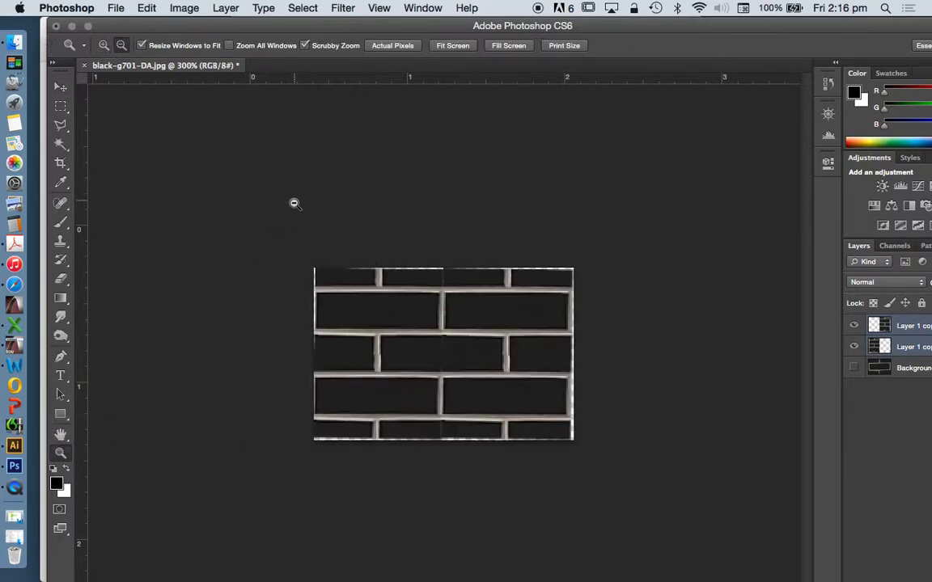
click(303, 209)
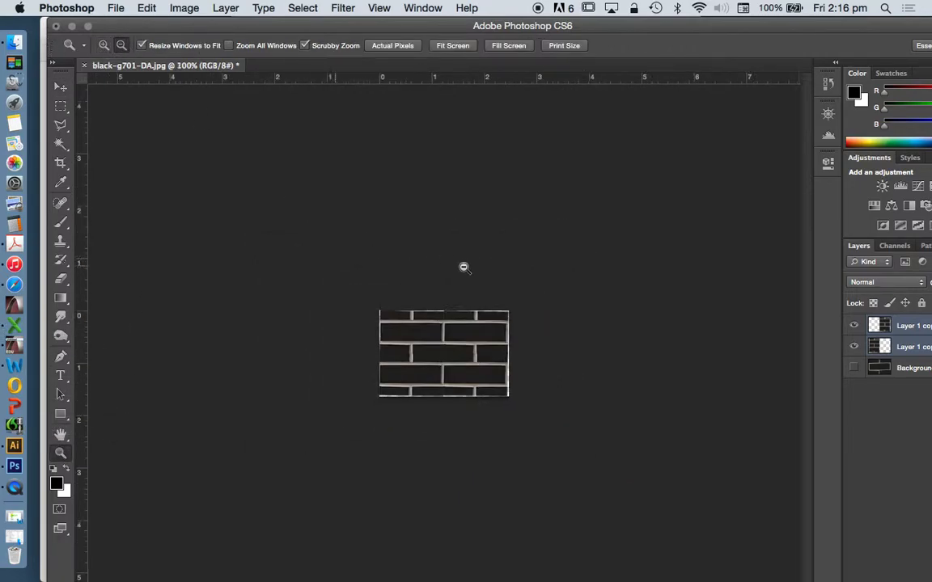
click(84, 66)
click(431, 220)
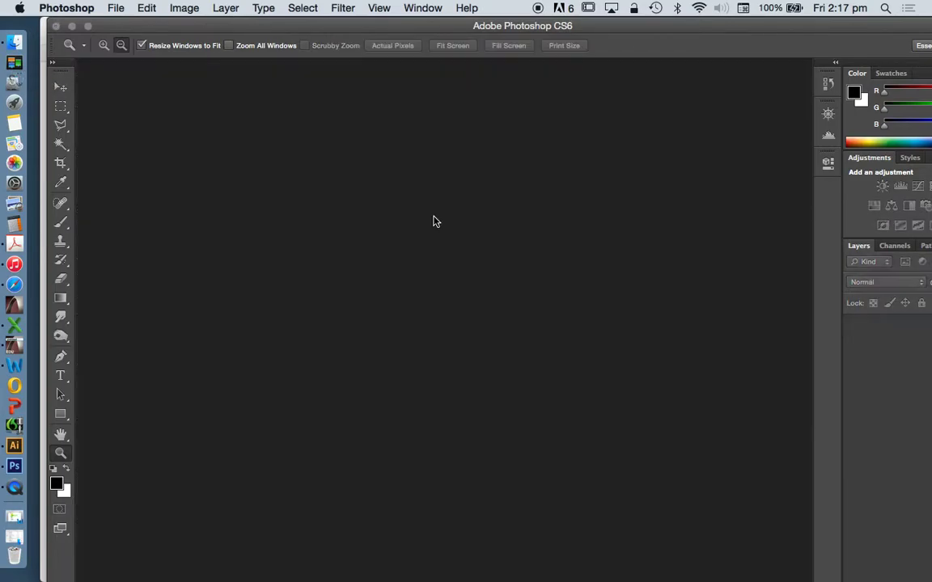
click(14, 41)
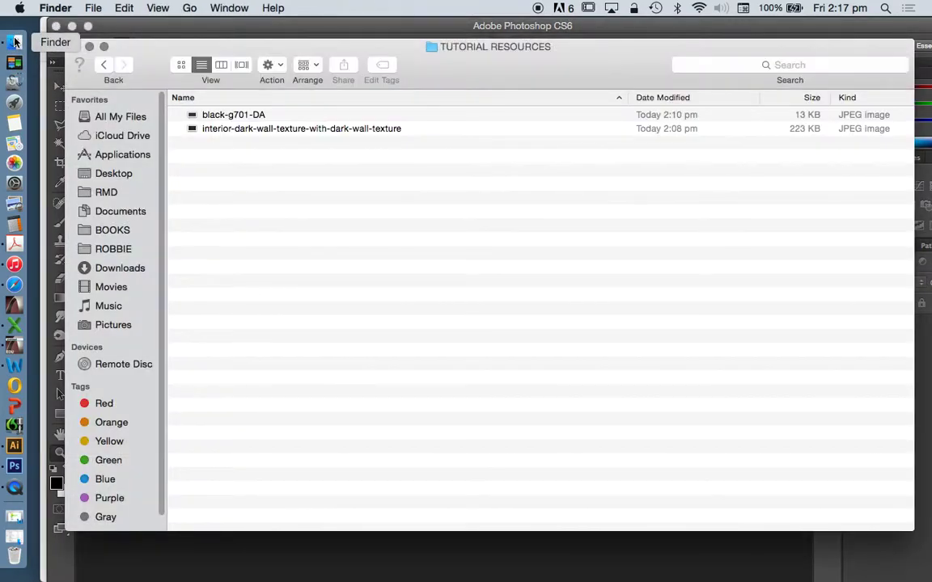
click(15, 286)
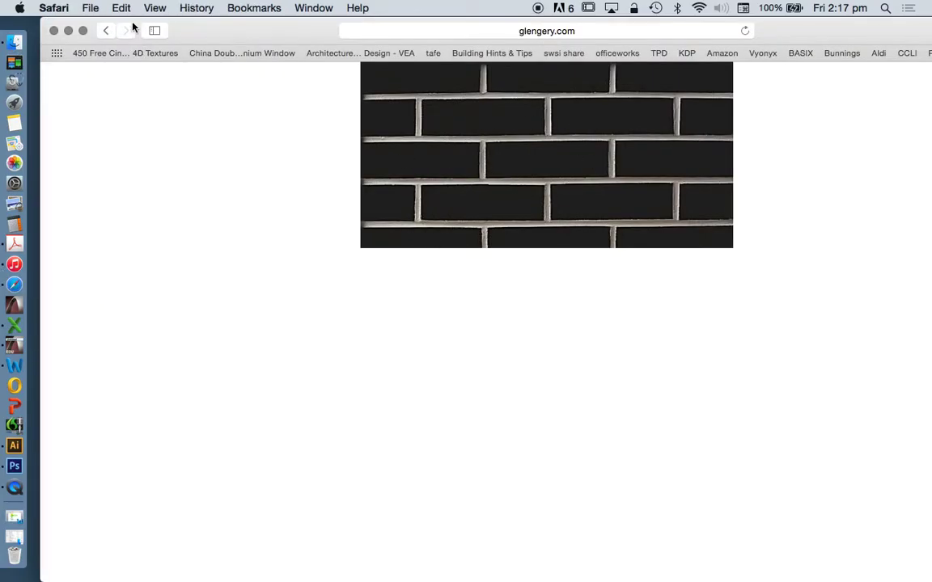
- Return to the BLACK BRICK TEXTURE image results and preview the black thin brick image
click(105, 30)
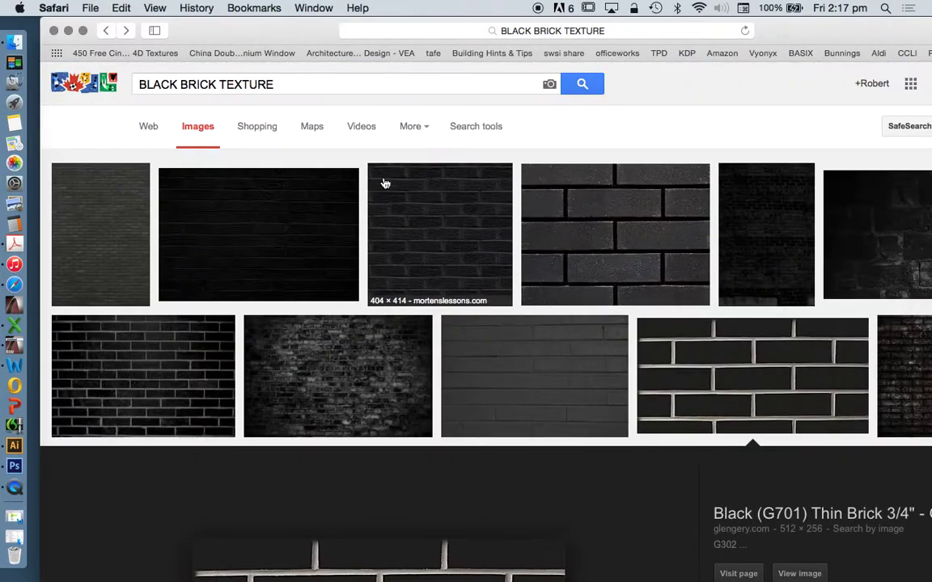
scroll(543, 369, down, 2)
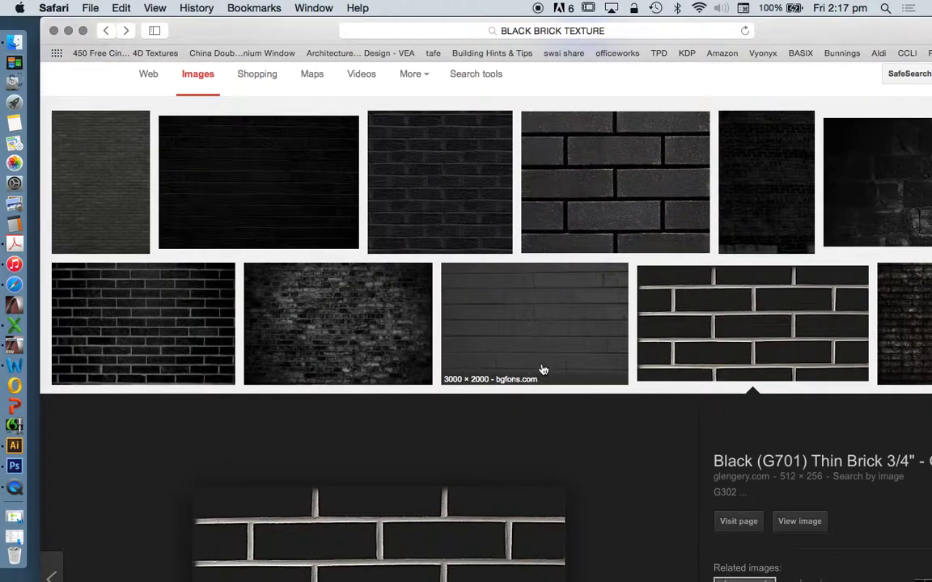
scroll(543, 370, down, 10)
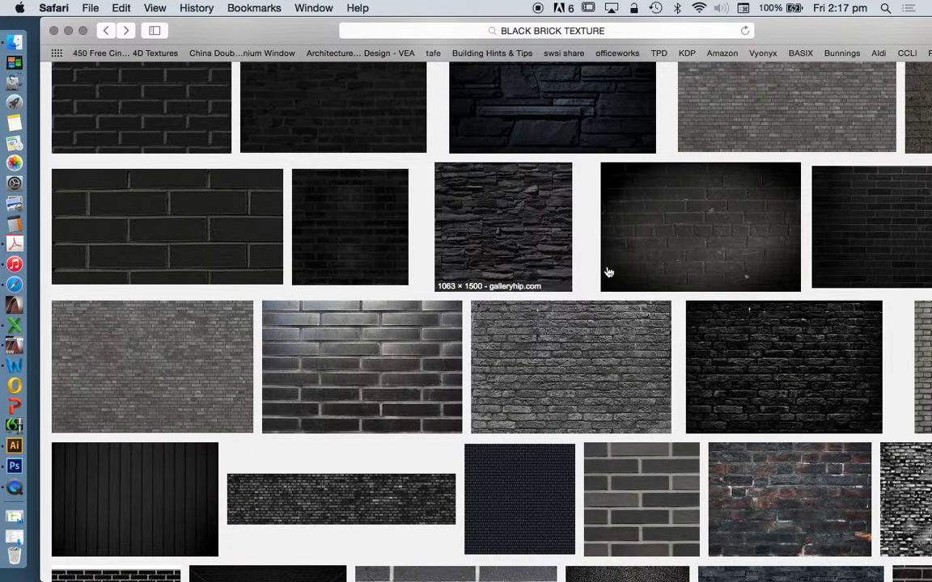
scroll(704, 368, up, 2)
scroll(726, 389, down, 3)
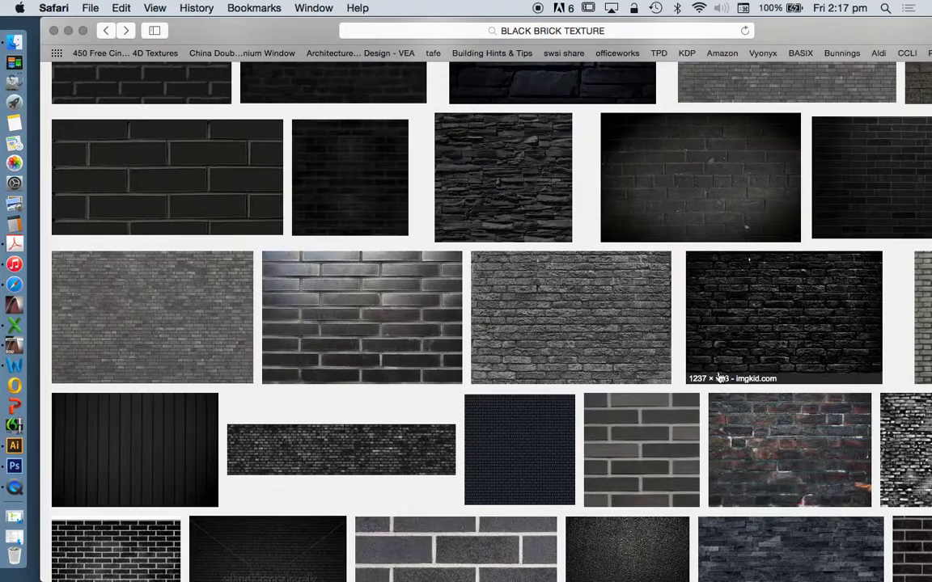
scroll(699, 301, down, 4)
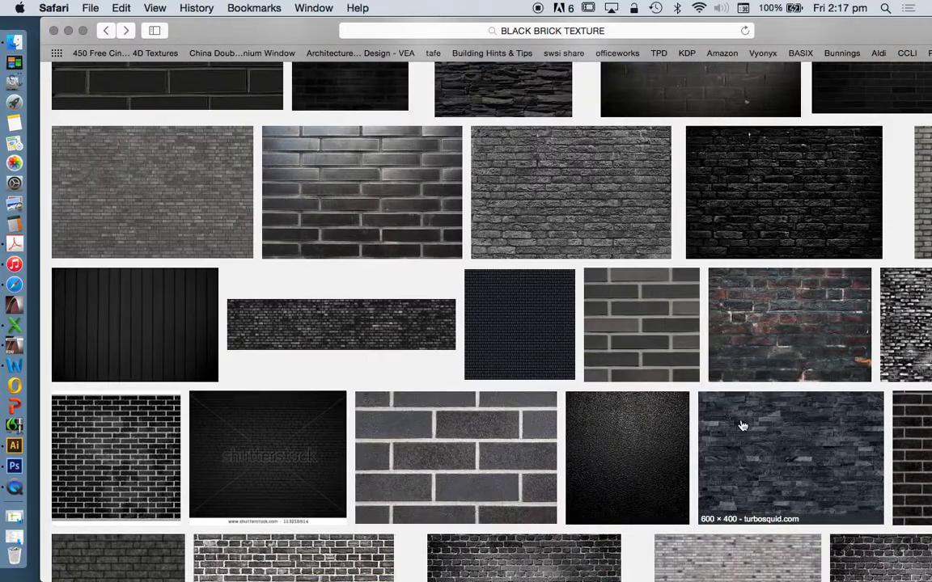
click(580, 332)
scroll(558, 318, up, 5)
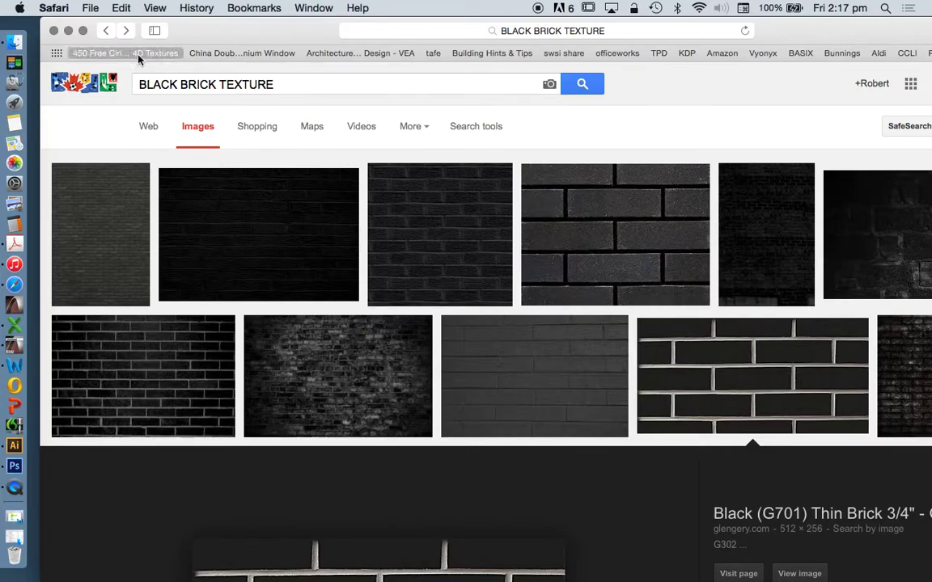
- Switch to Google web results for BRICK TEXTURE and scroll through the listings
click(106, 34)
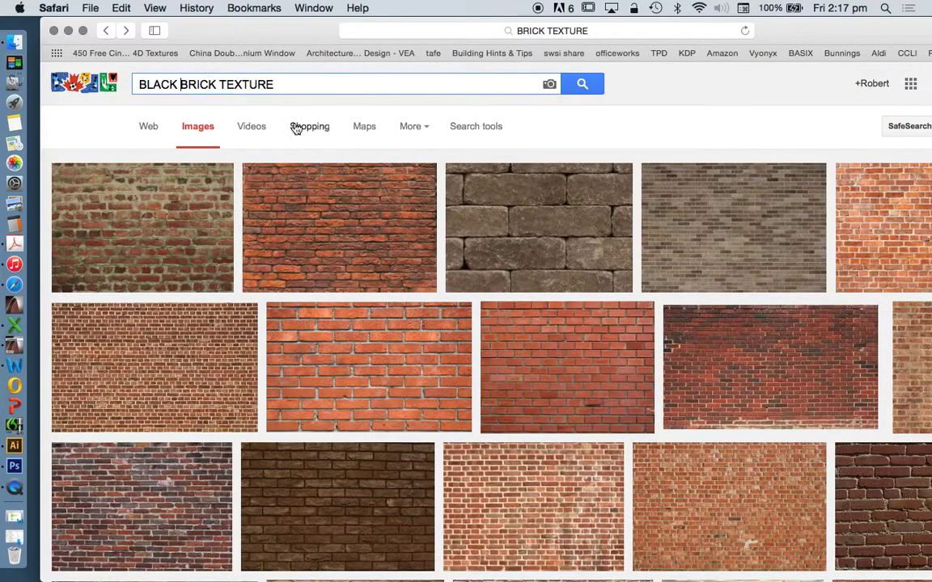
click(166, 125)
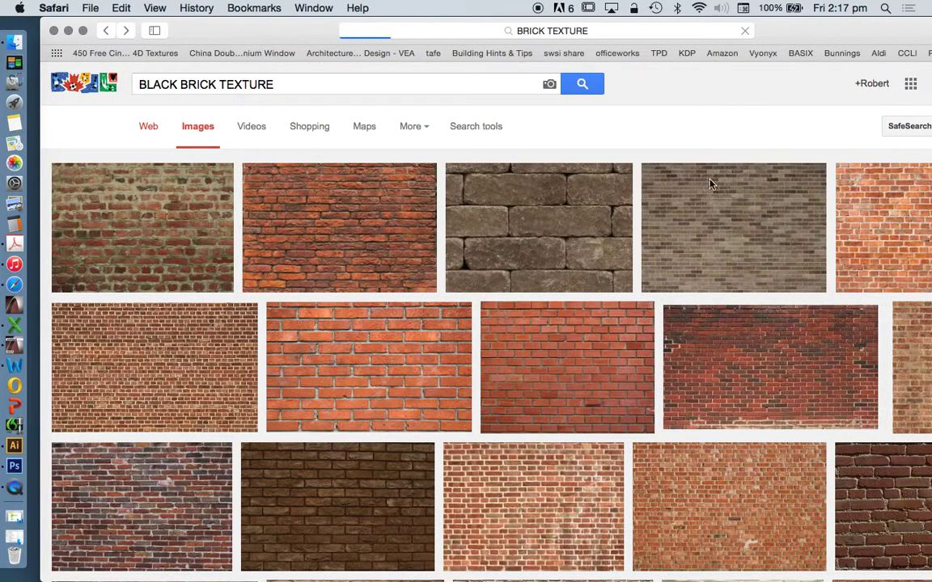
scroll(500, 274, down, 1)
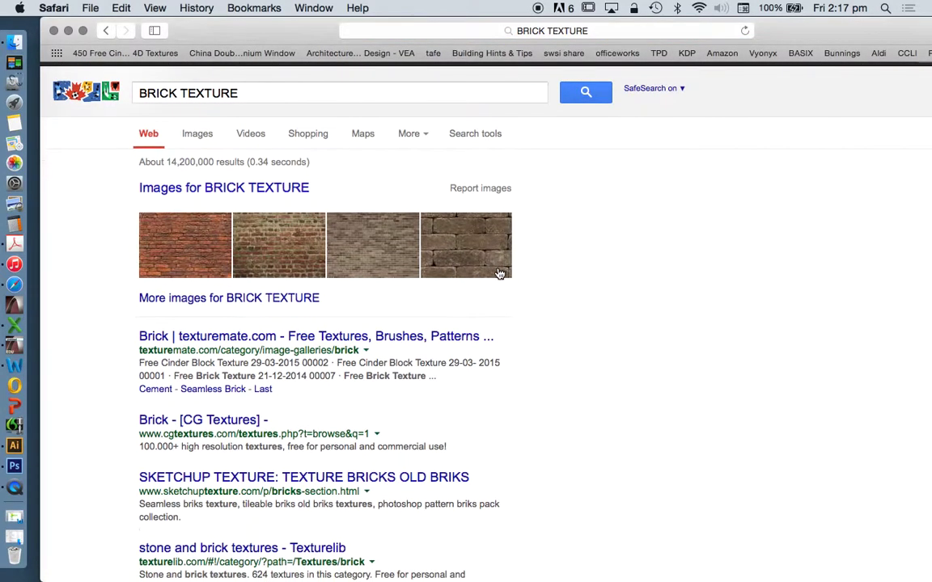
scroll(277, 281, down, 2)
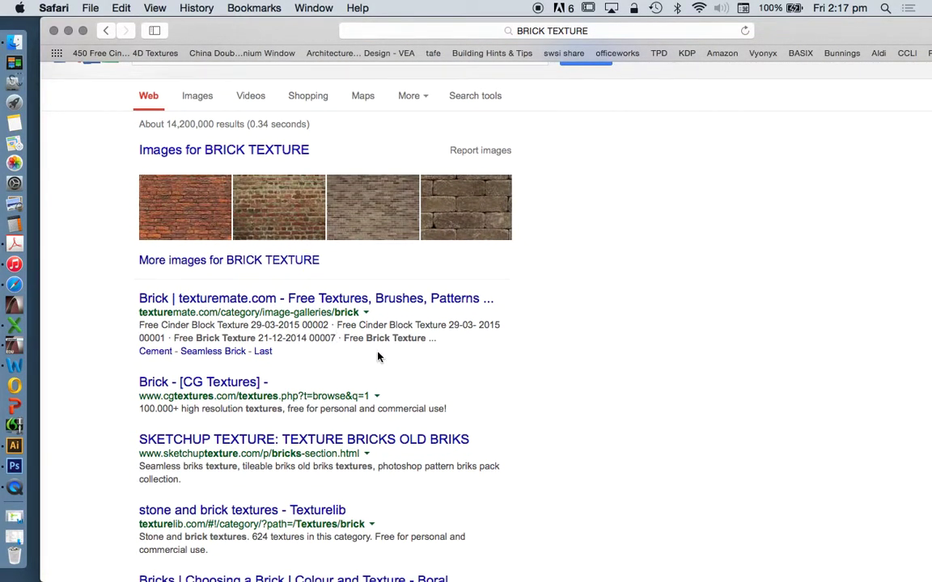
scroll(378, 357, down, 2)
scroll(375, 358, down, 1)
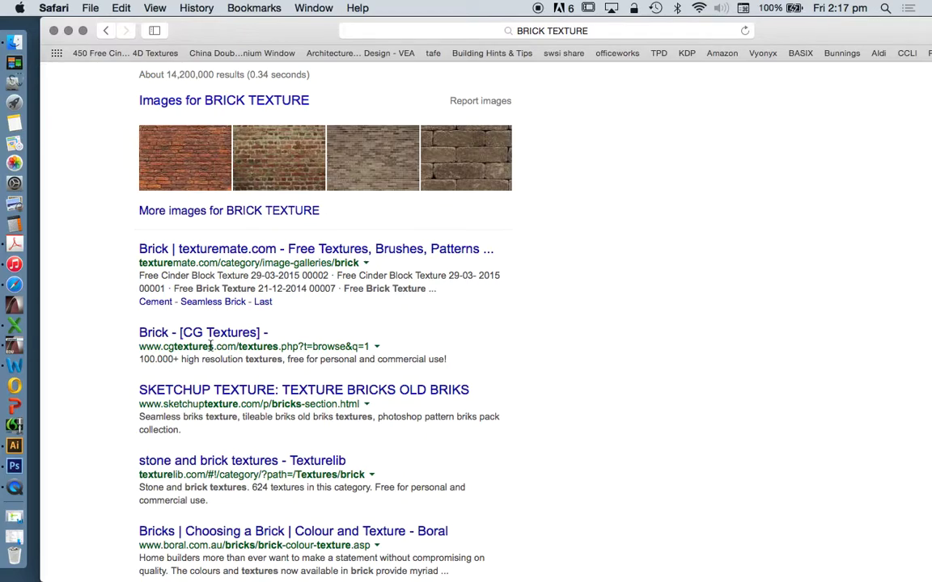
scroll(267, 235, up, 3)
scroll(226, 262, down, 3)
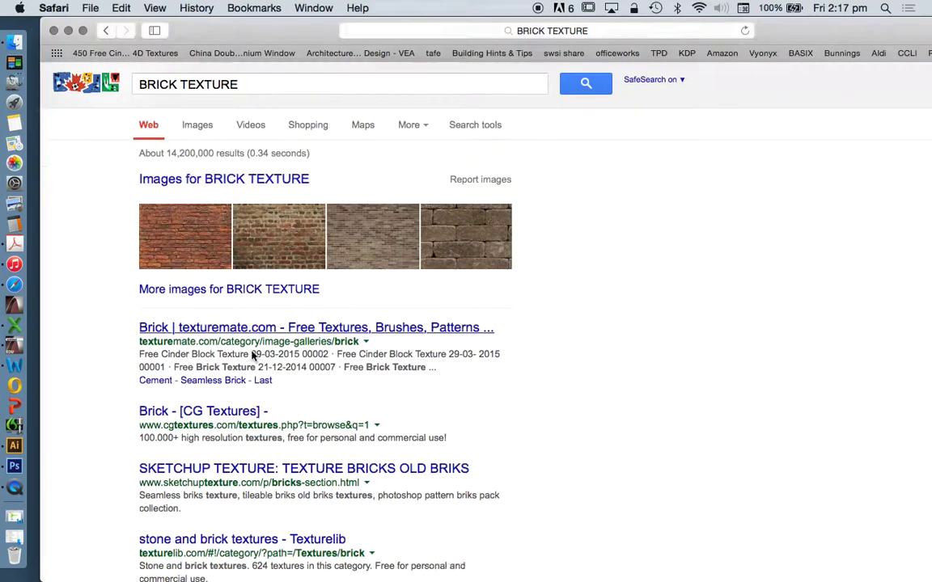
scroll(262, 149, up, 3)
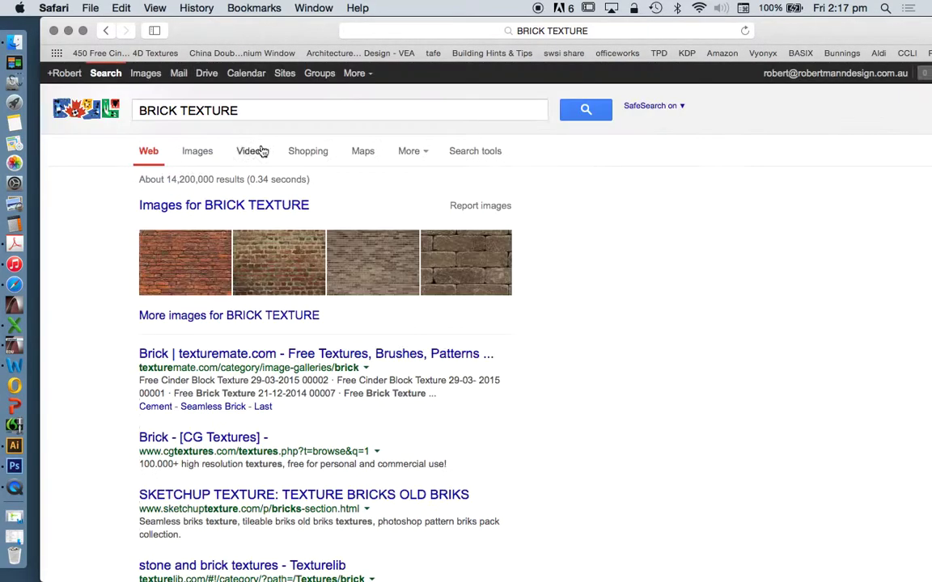
- Open the CG Textures brick textures result and browse its categories
click(201, 438)
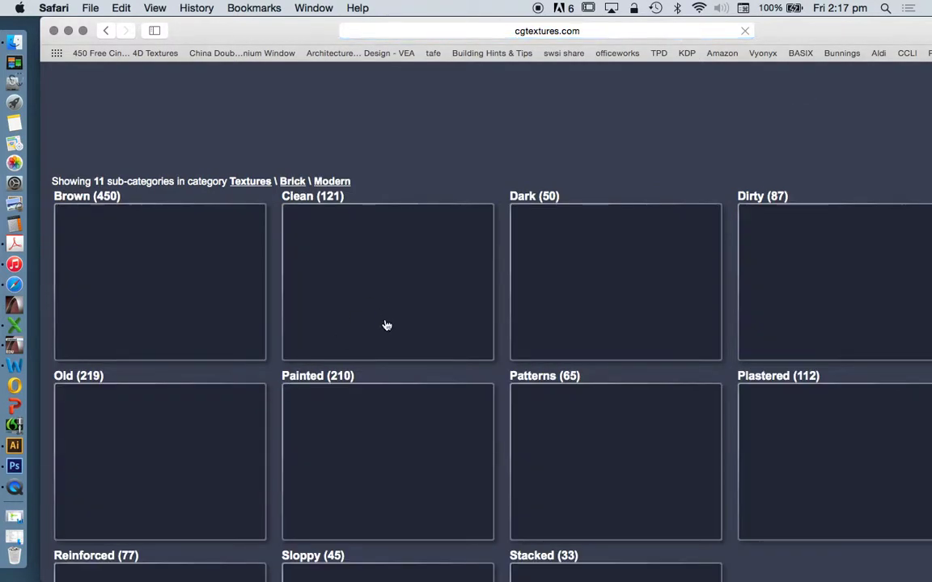
scroll(589, 307, down, 4)
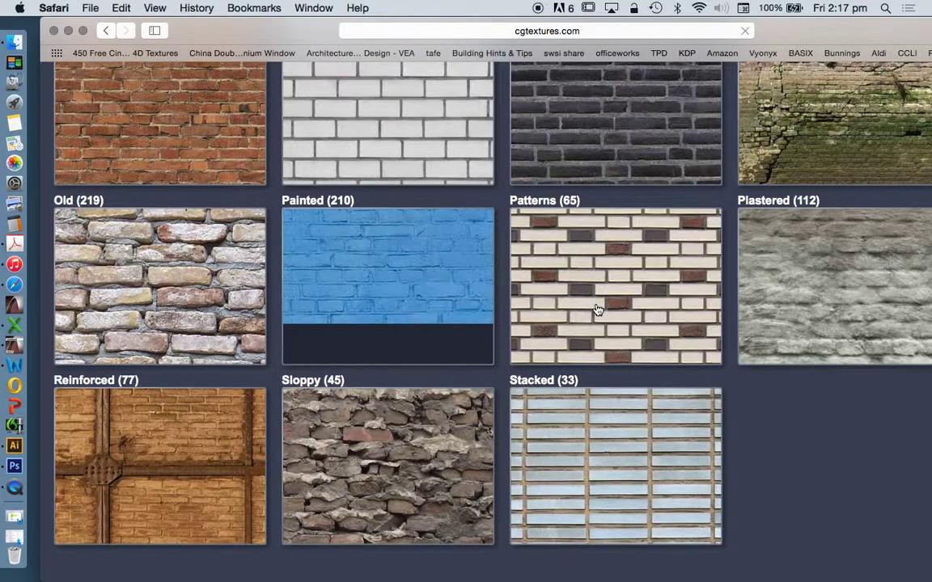
scroll(598, 308, up, 5)
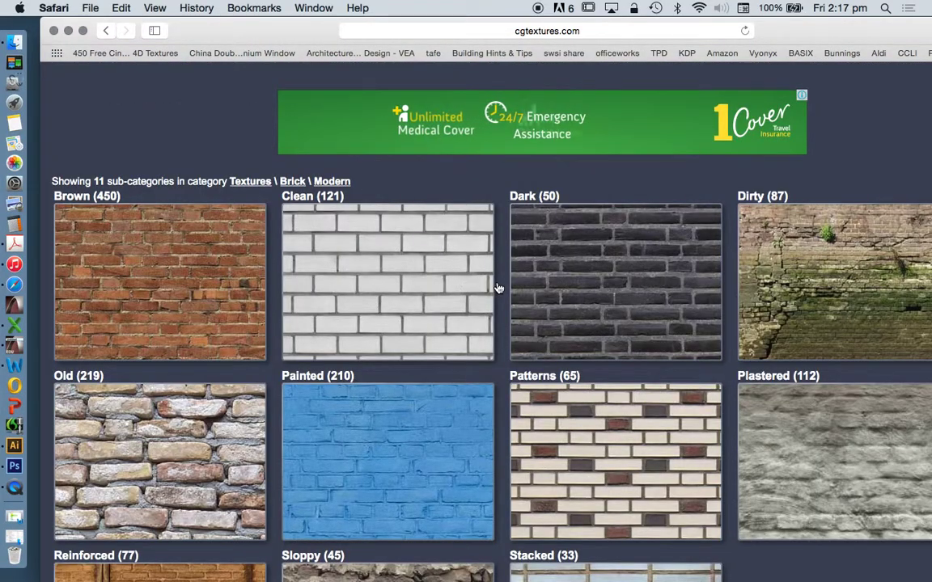
scroll(497, 293, down, 4)
scroll(356, 405, up, 5)
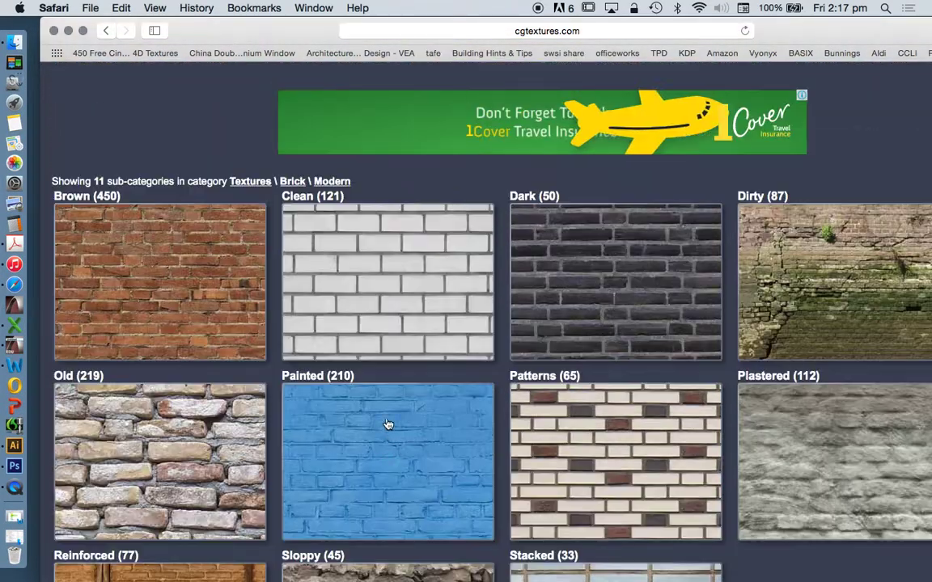
- Open the Clean modern brick category and scroll through its thumbnails
click(380, 308)
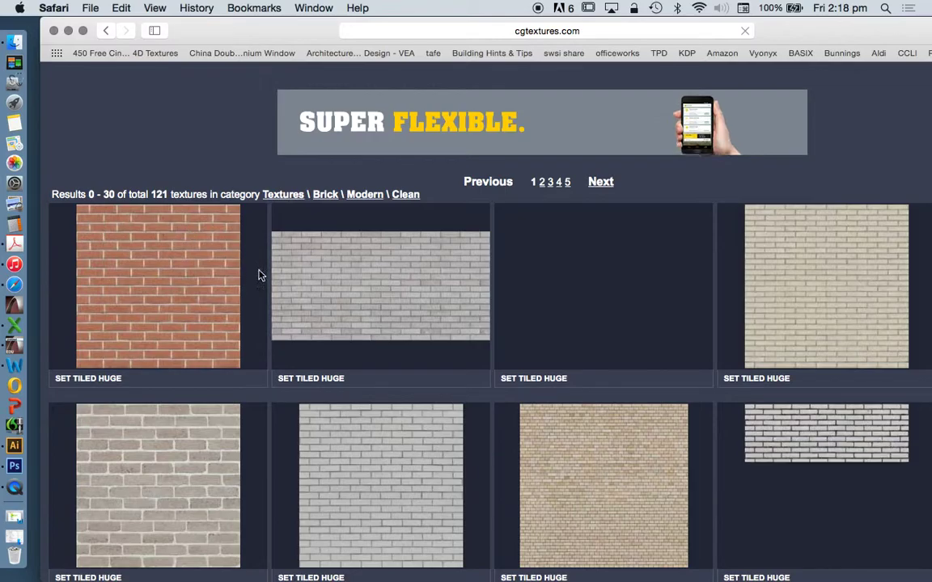
scroll(433, 273, down, 3)
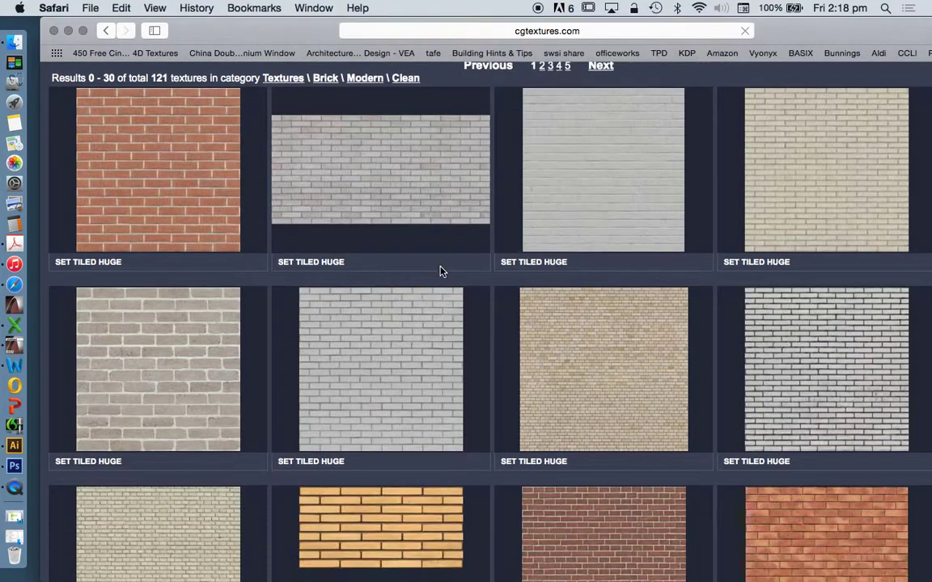
scroll(441, 271, down, 6)
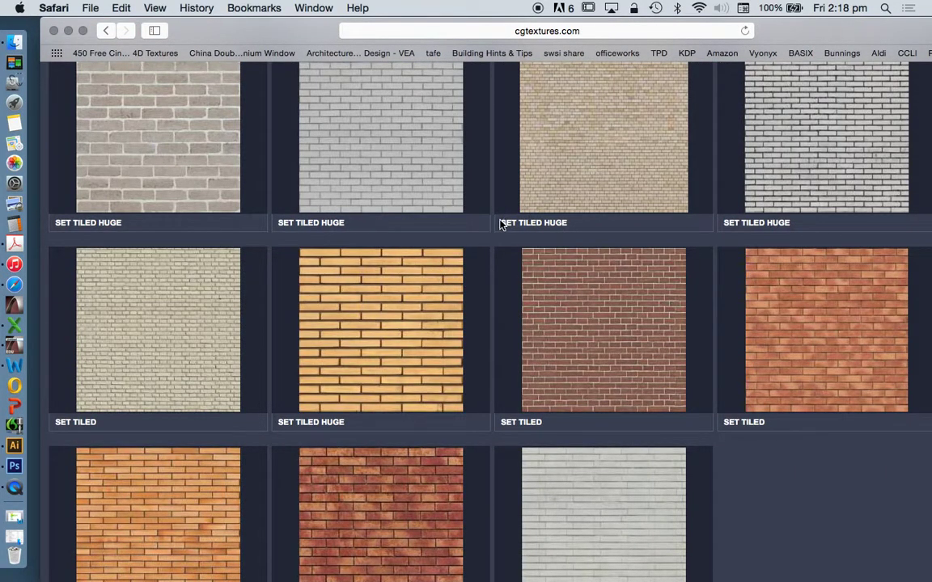
scroll(500, 224, down, 10)
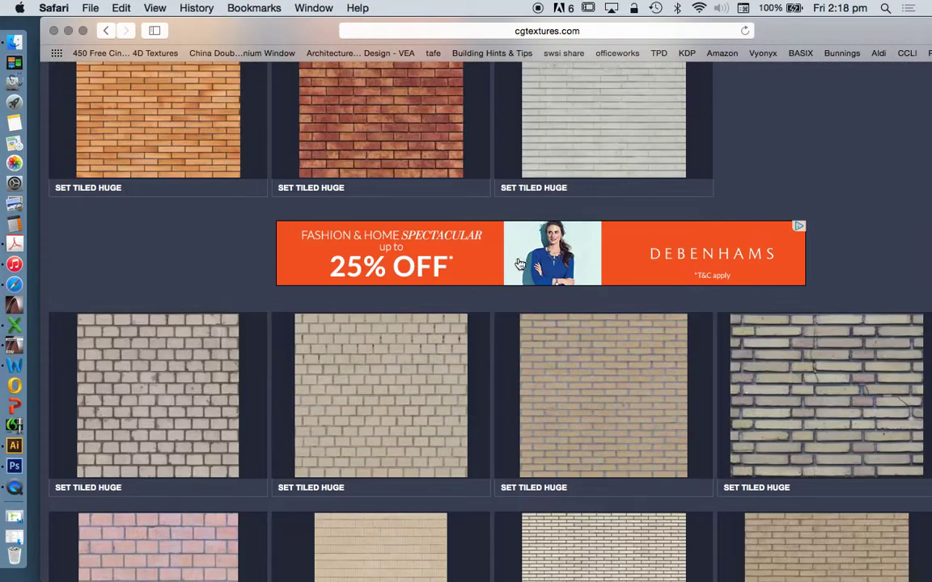
scroll(510, 307, up, 10)
scroll(396, 396, up, 10)
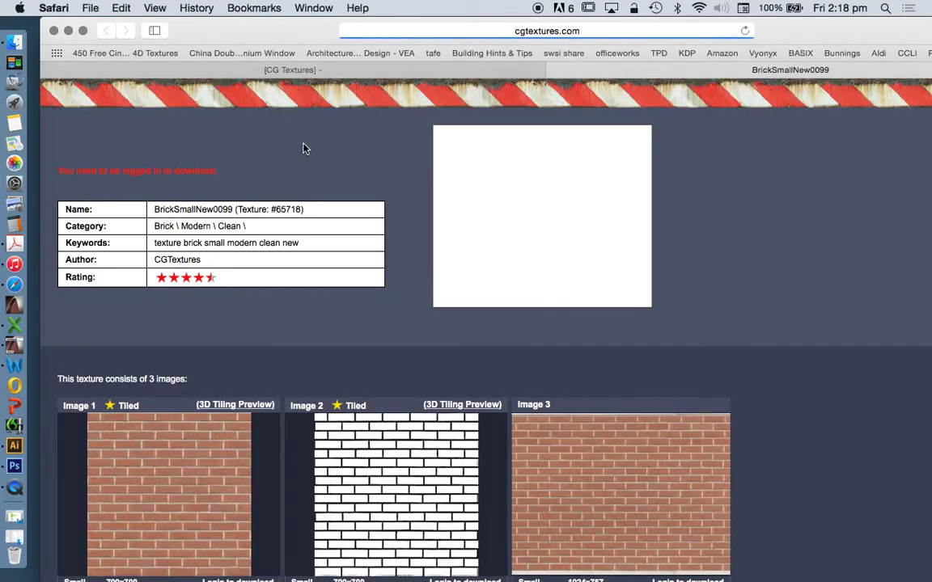
- Review BrickSmallNew0099's image download sizes, then close its tab
scroll(610, 256, down, 1)
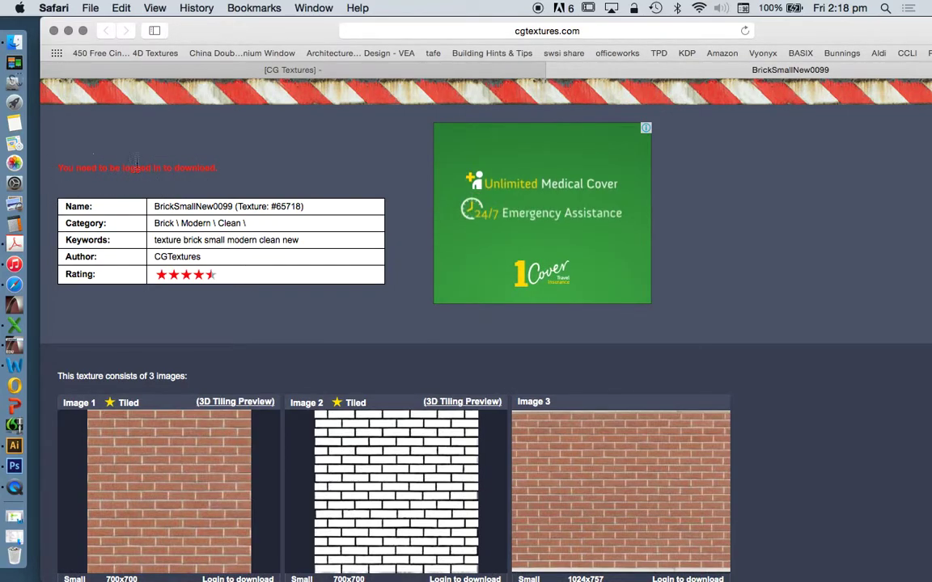
scroll(236, 208, down, 3)
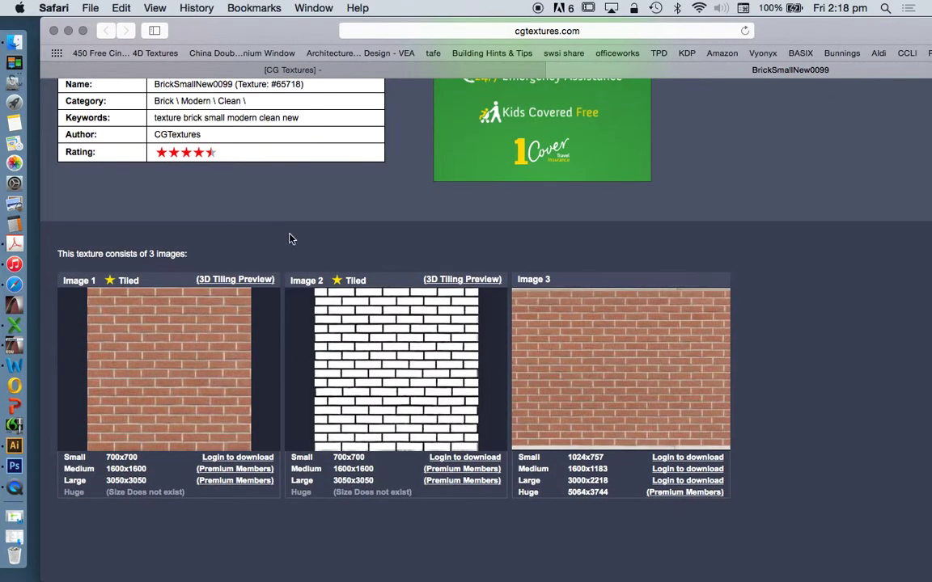
mouse_move(640, 389)
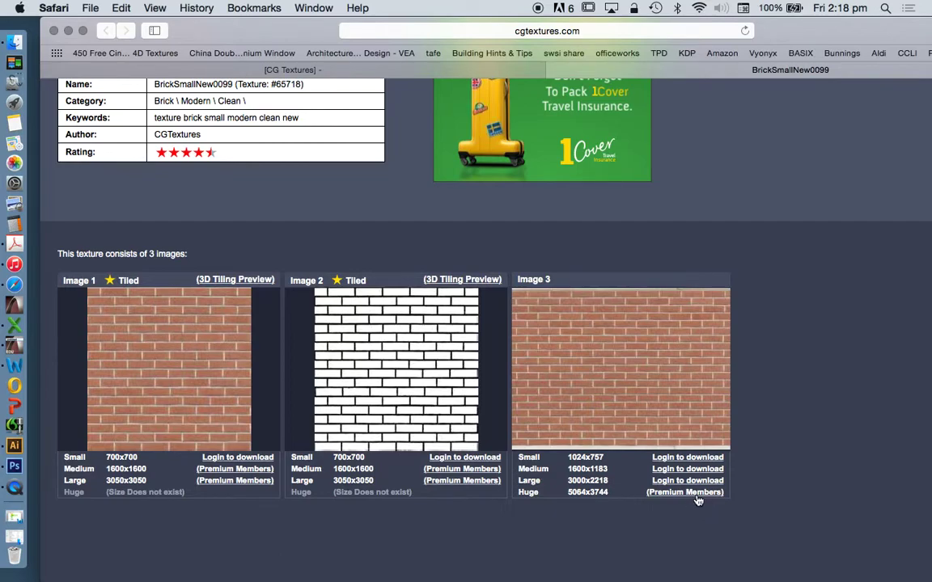
scroll(730, 528, up, 4)
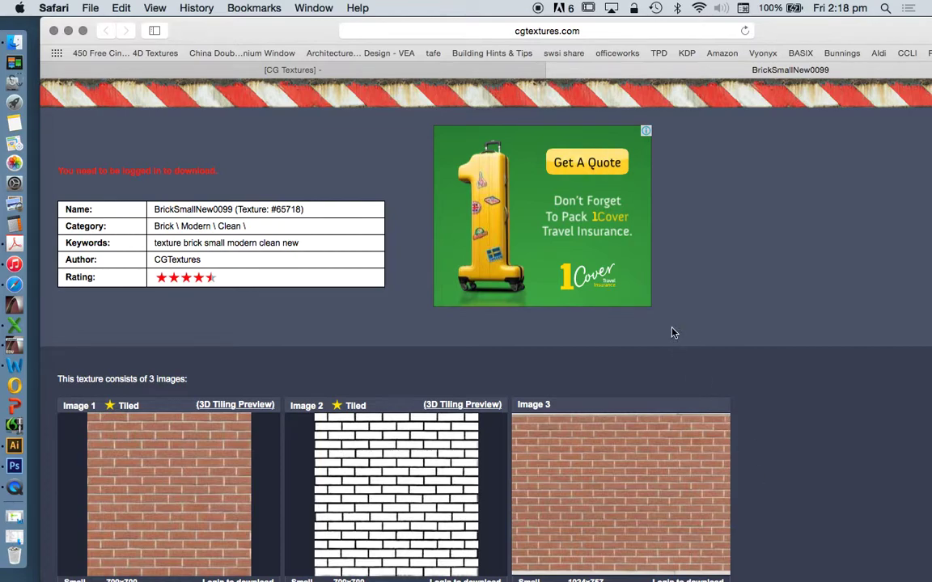
scroll(716, 218, down, 2)
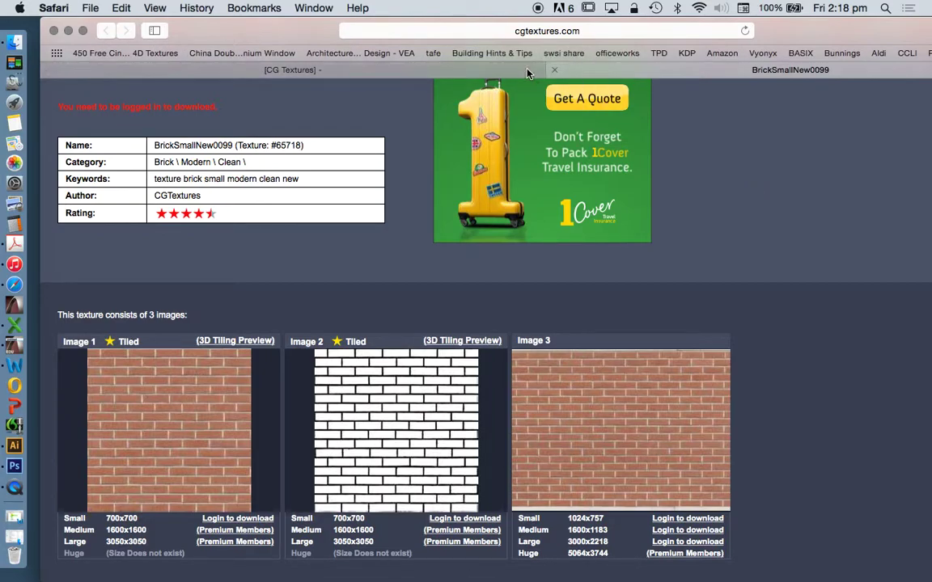
click(554, 70)
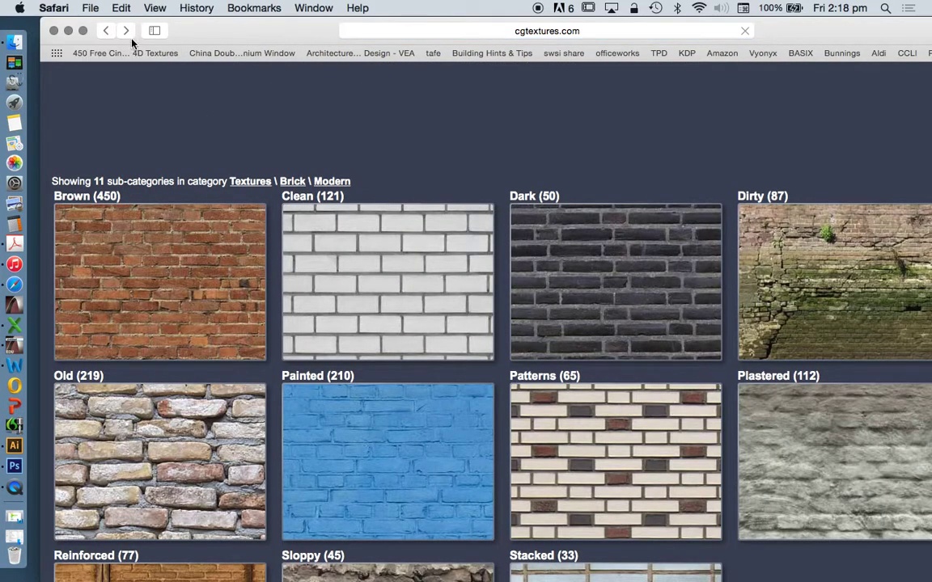
- Return to the Google results and rerun the search as 'BRICK TEXTUREs'
click(107, 31)
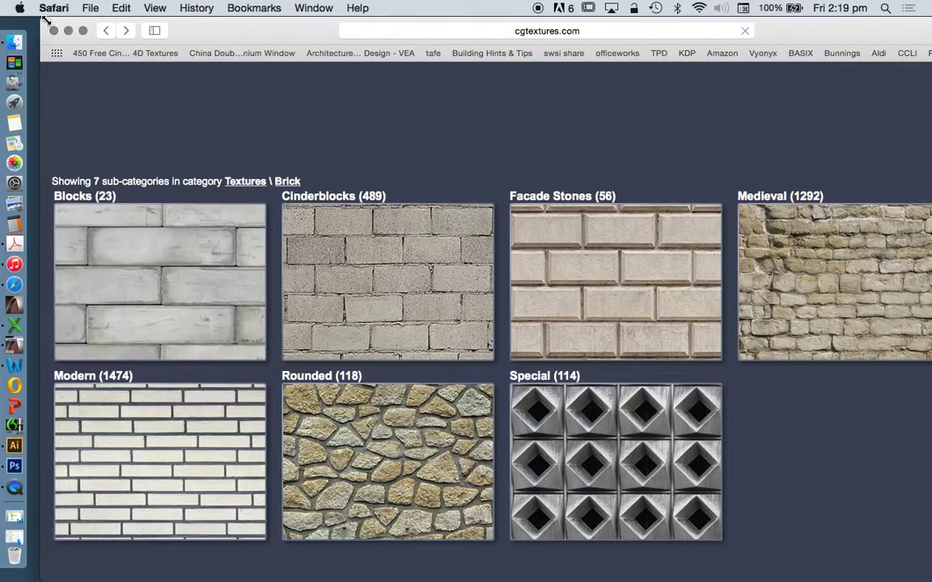
click(104, 31)
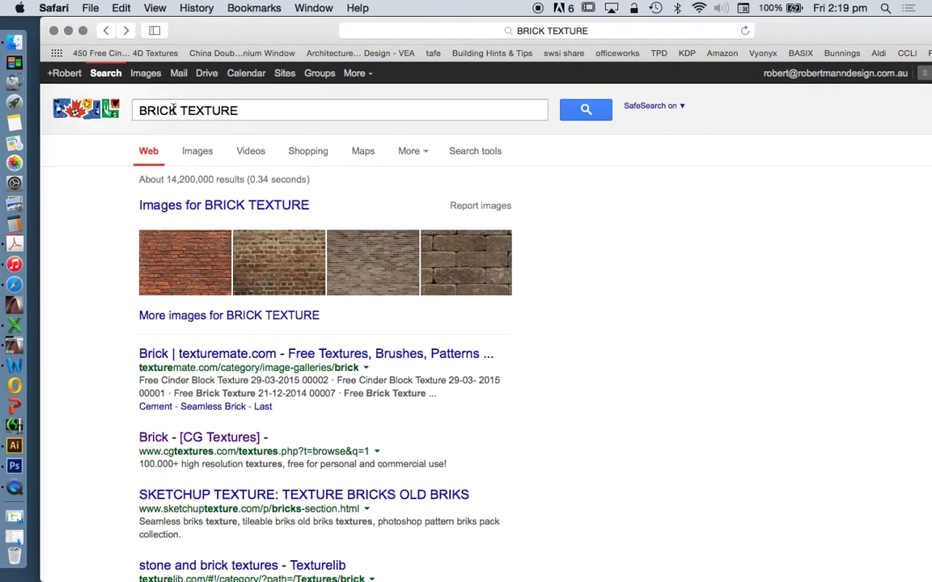
click(260, 111)
text(s)
key(Return)
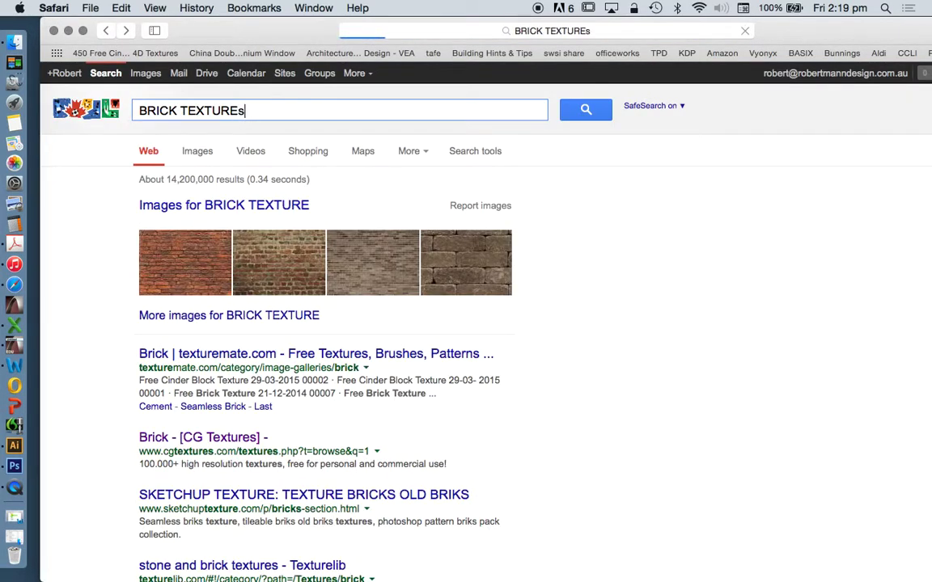
- Open Mayang's Architectural Brick textures result, then return to the 'BRICK TEXTUREs' results
scroll(403, 287, down, 2)
scroll(403, 286, down, 4)
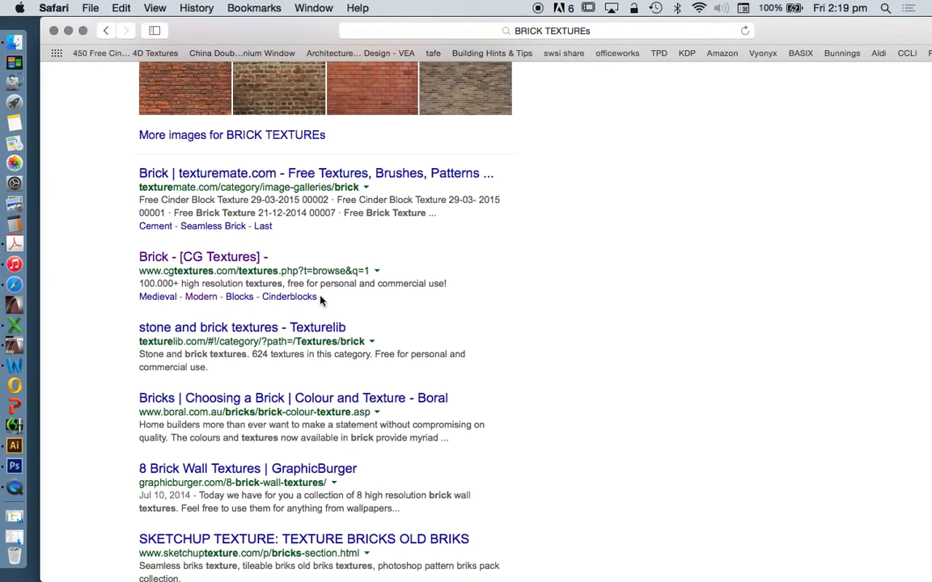
scroll(380, 297, down, 4)
scroll(275, 450, down, 8)
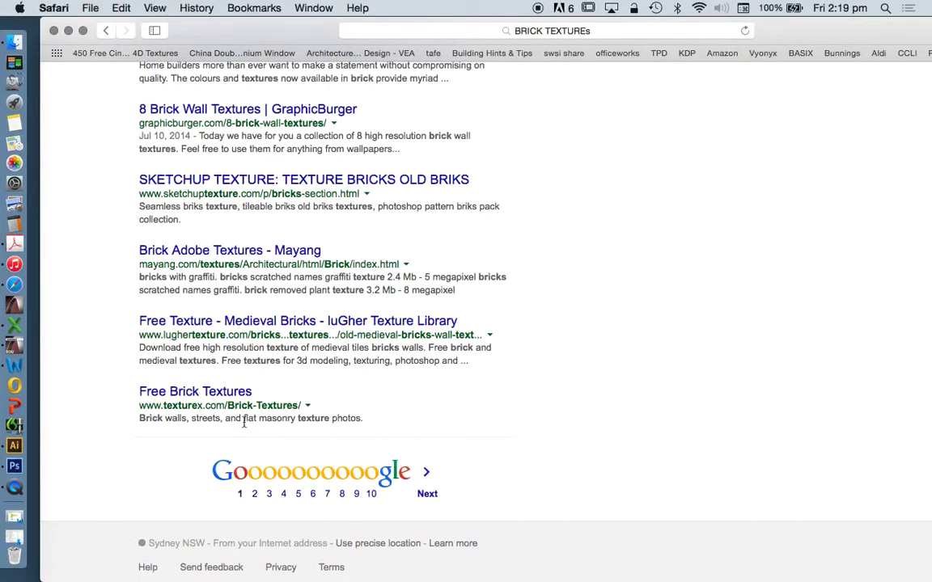
click(198, 253)
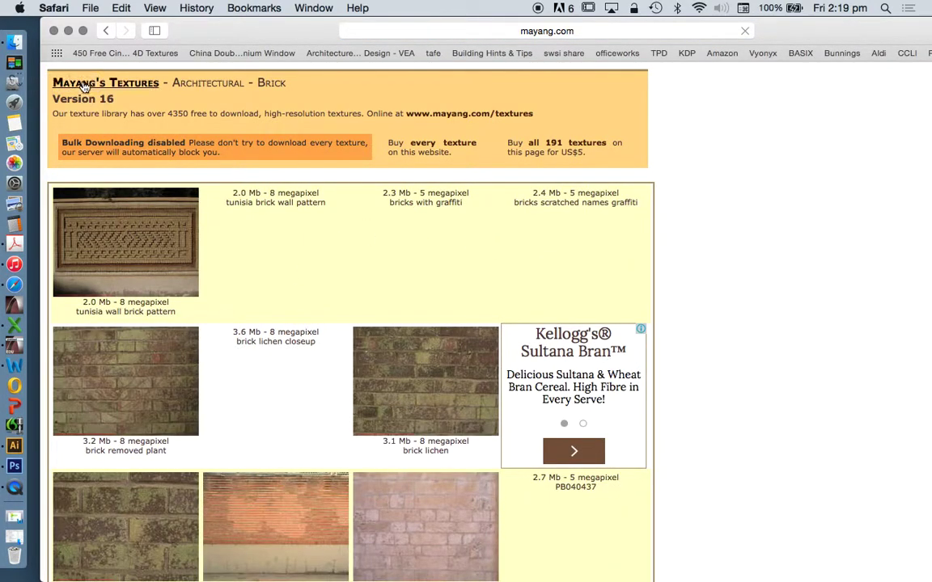
click(110, 29)
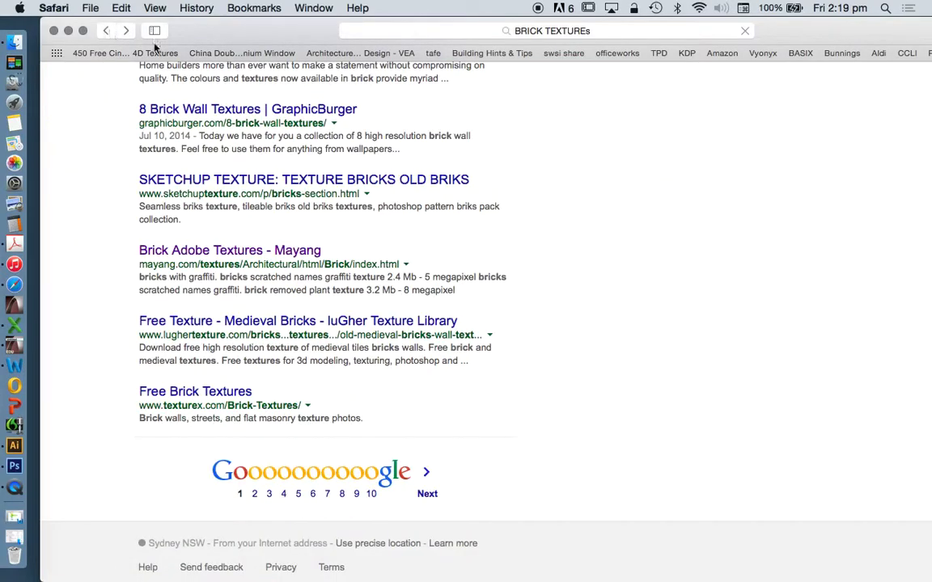
scroll(365, 283, up, 5)
scroll(364, 283, up, 4)
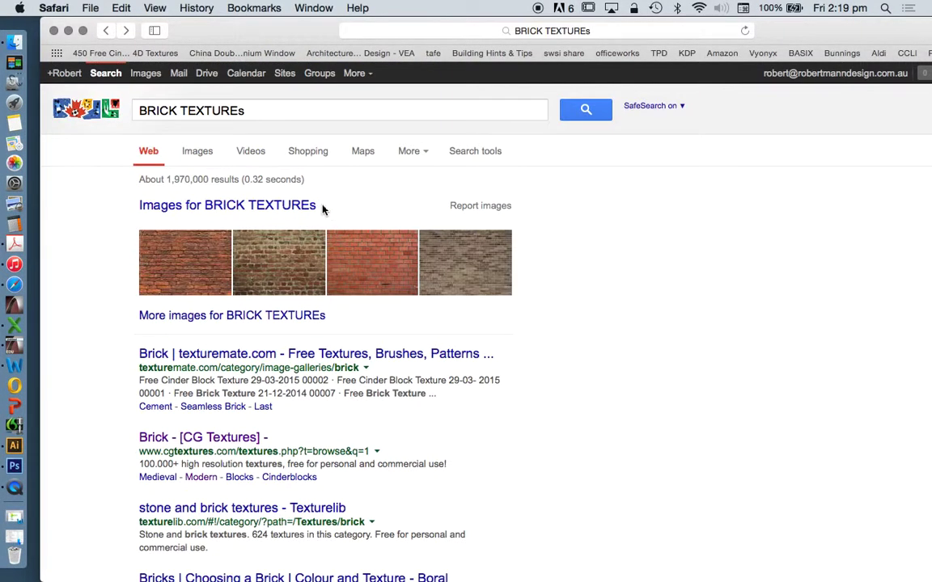